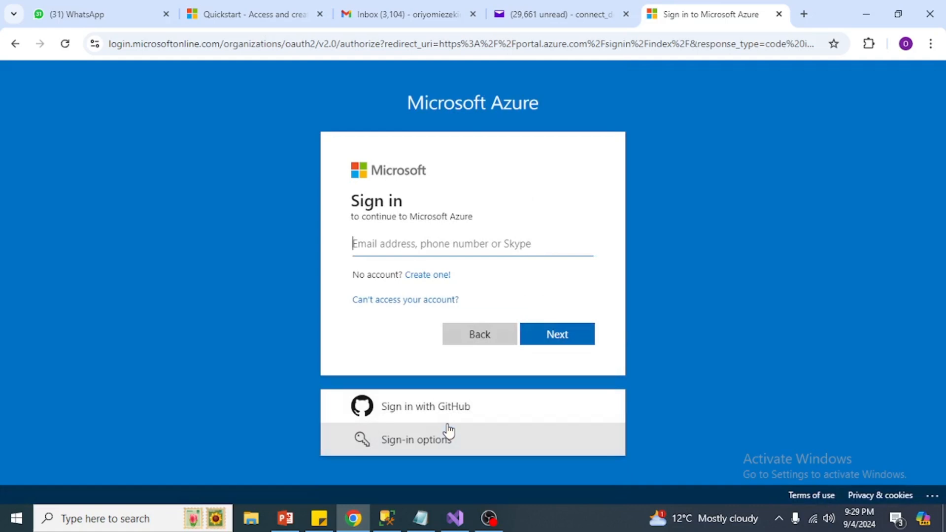
Step: Sign in to Azure with the autofilled account, approve it in Authenticator, and stay signed in
left_click(439, 275)
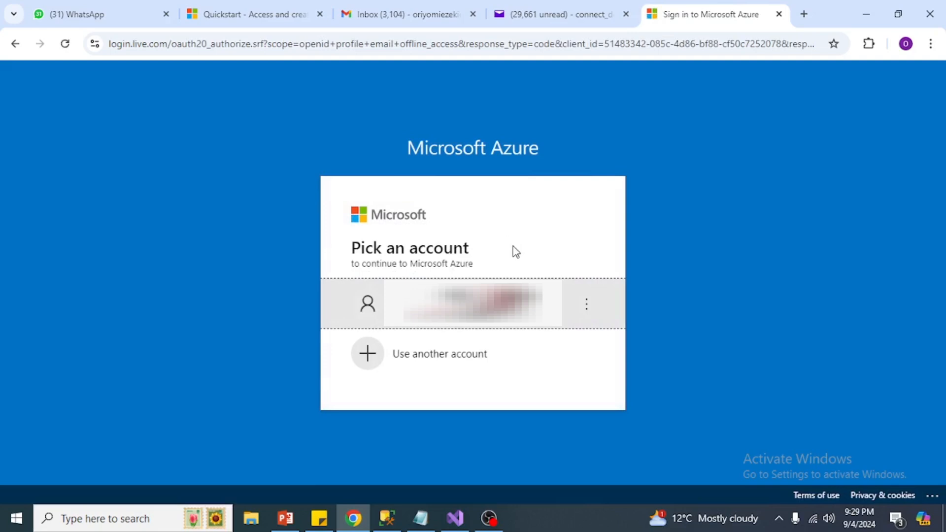
left_click(443, 365)
left_click(425, 270)
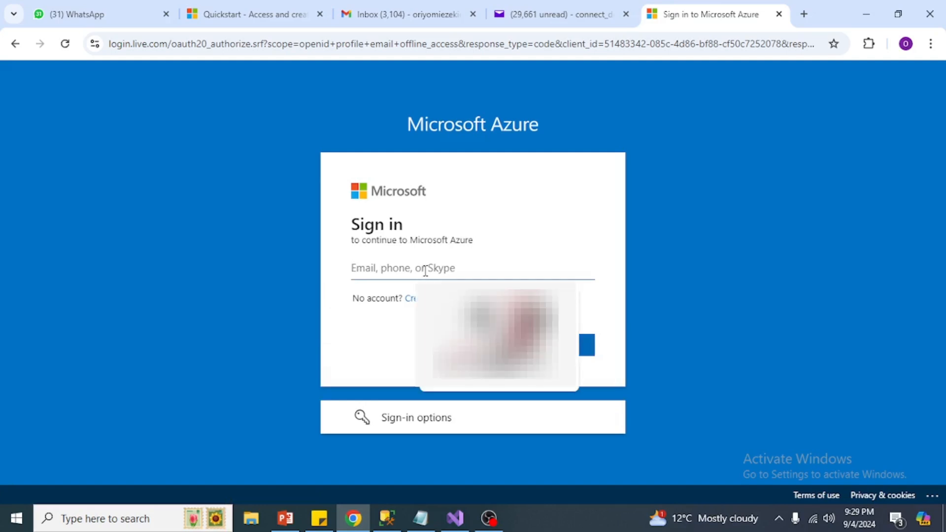
key("Down")
key("Down")
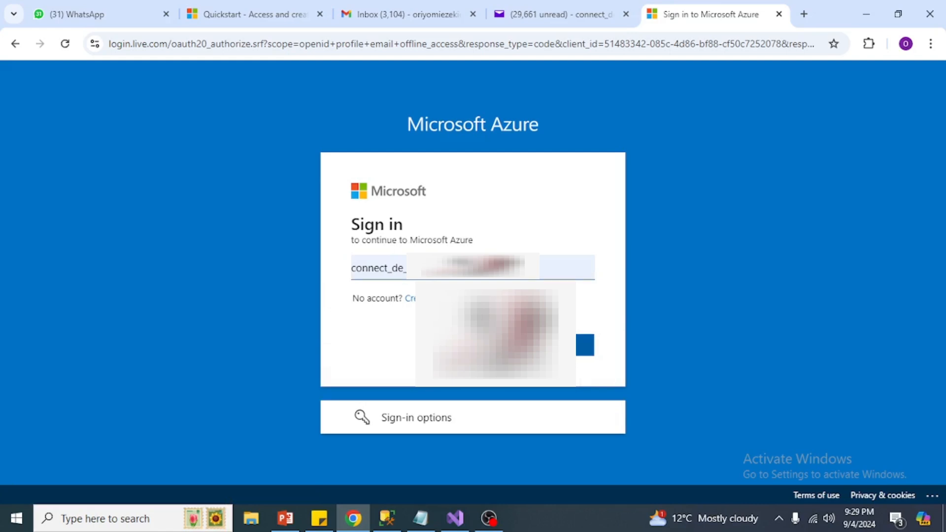
left_click(556, 349)
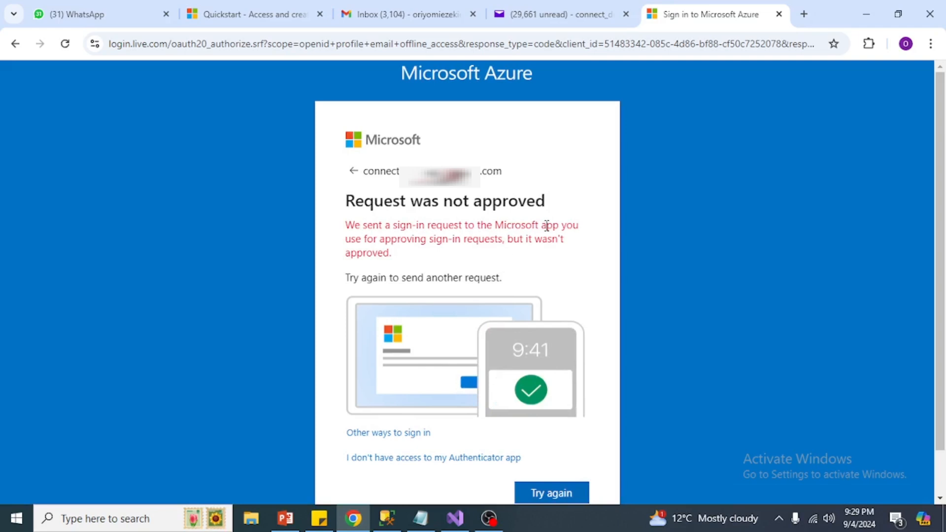
left_click(546, 493)
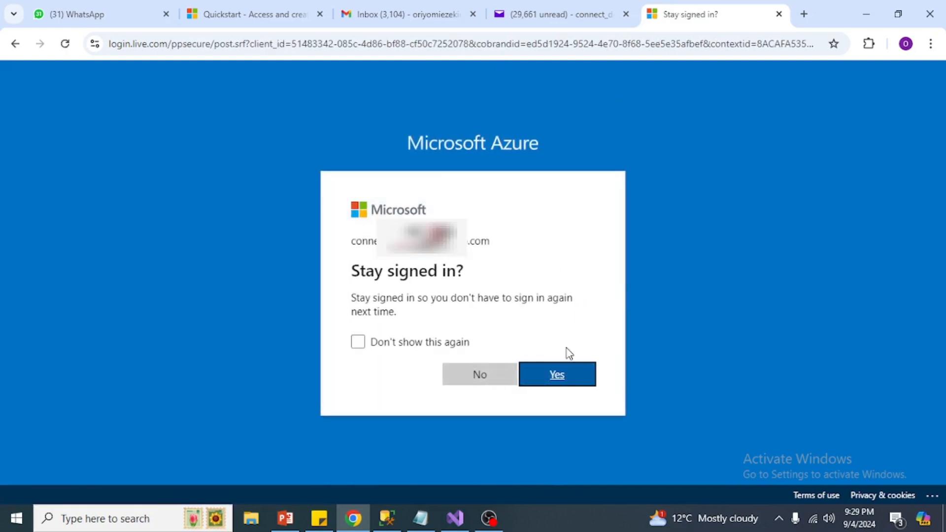
left_click(561, 376)
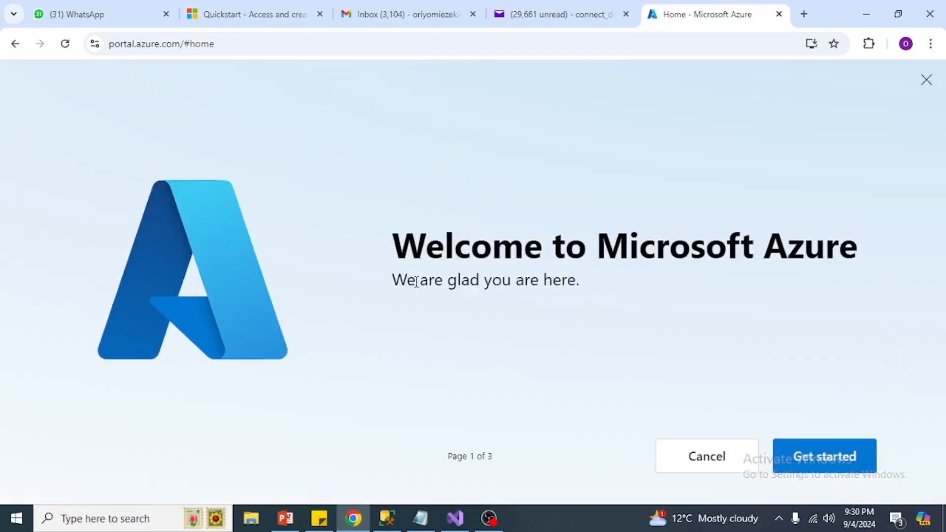
Step: Start the Azure welcome setup and select 'Use platform services to build, test, and deploy apps'
left_click(814, 466)
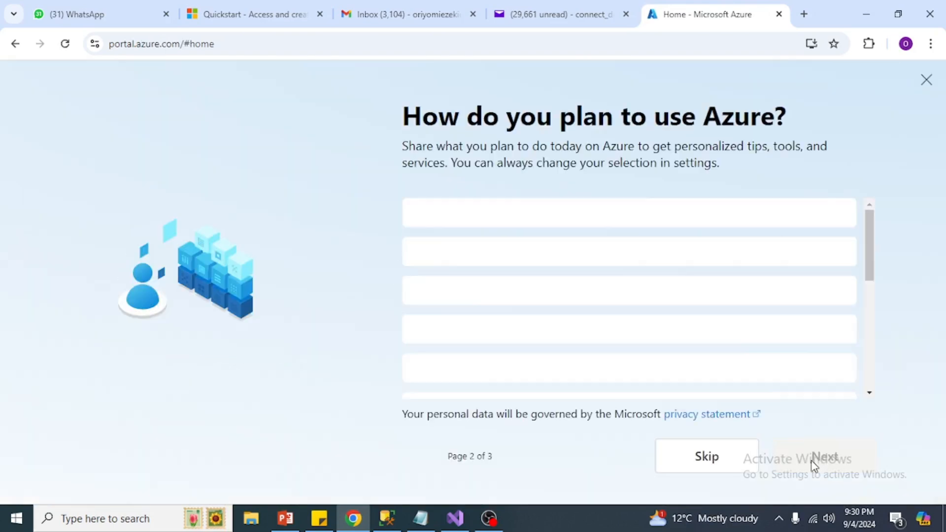
left_click(654, 285)
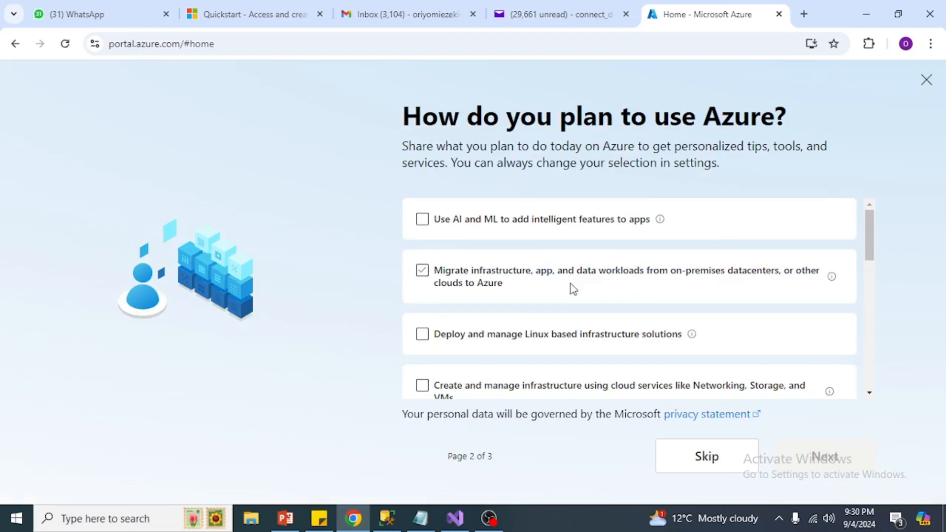
left_click(458, 230)
left_click(499, 291)
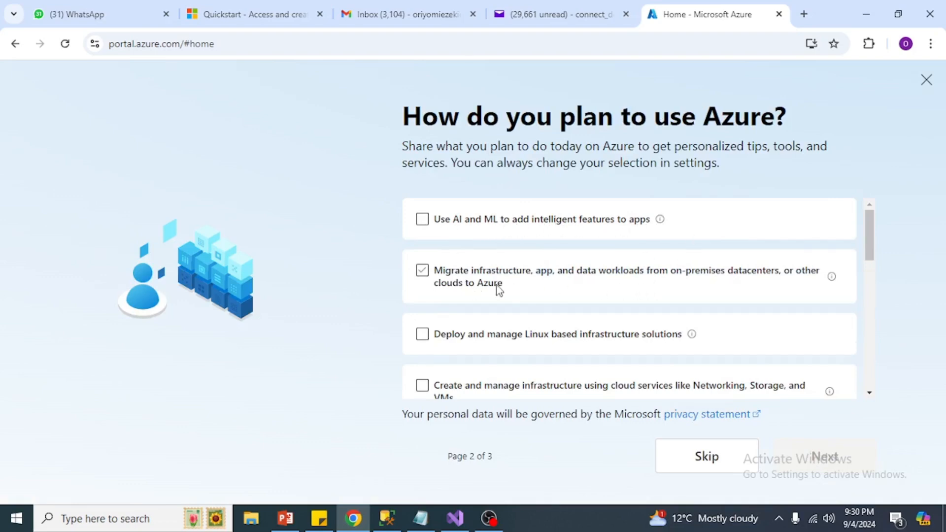
left_click(555, 279)
left_click_drag(875, 231, 876, 266)
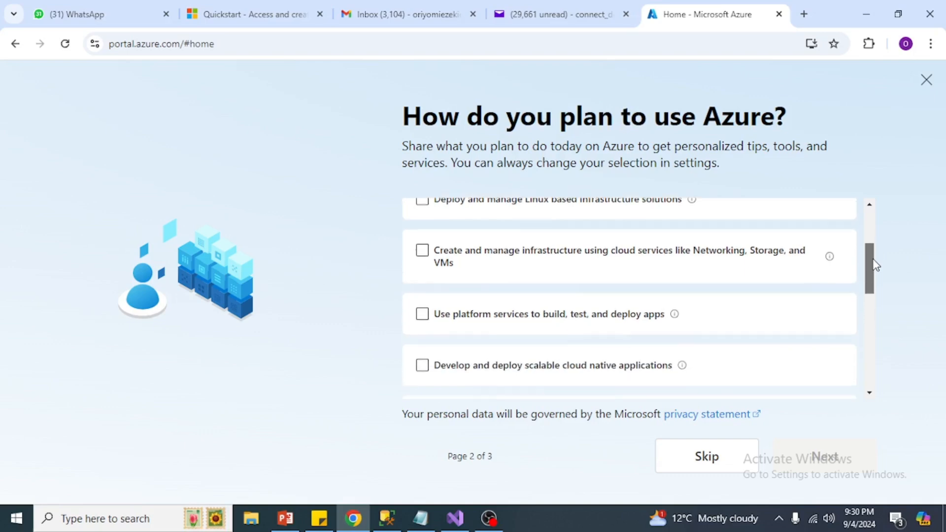
left_click(440, 304)
left_click(440, 305)
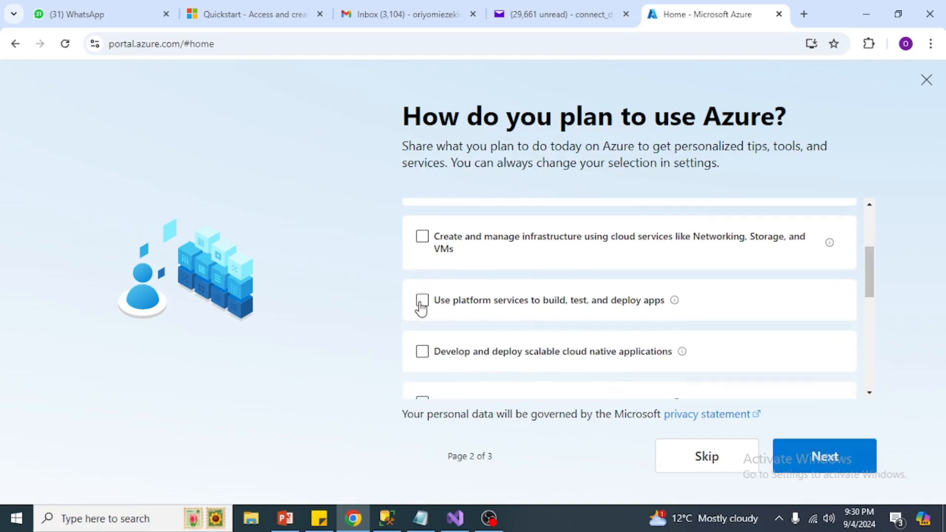
Step: Finish the remaining welcome setup pages and enter the portal
scroll(872, 274, "up", 3)
scroll(873, 274, "down", 3)
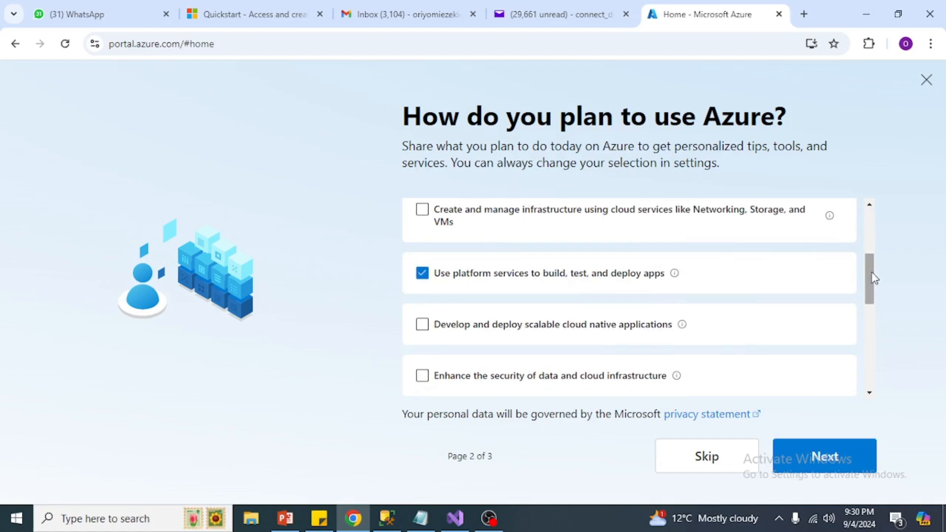
scroll(872, 276, "down", 3)
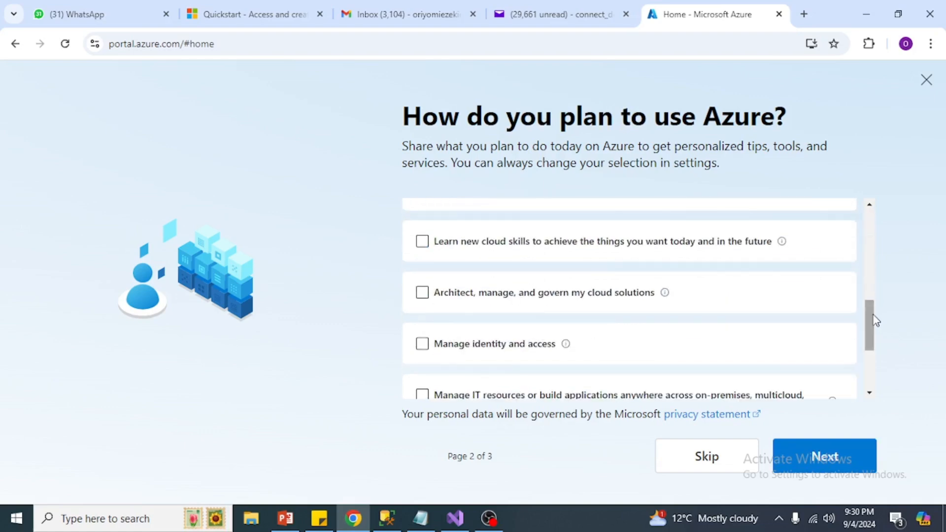
scroll(872, 329, "up", 4)
scroll(872, 340, "down", 7)
scroll(808, 377, "up", 1)
scroll(809, 377, "up", 1)
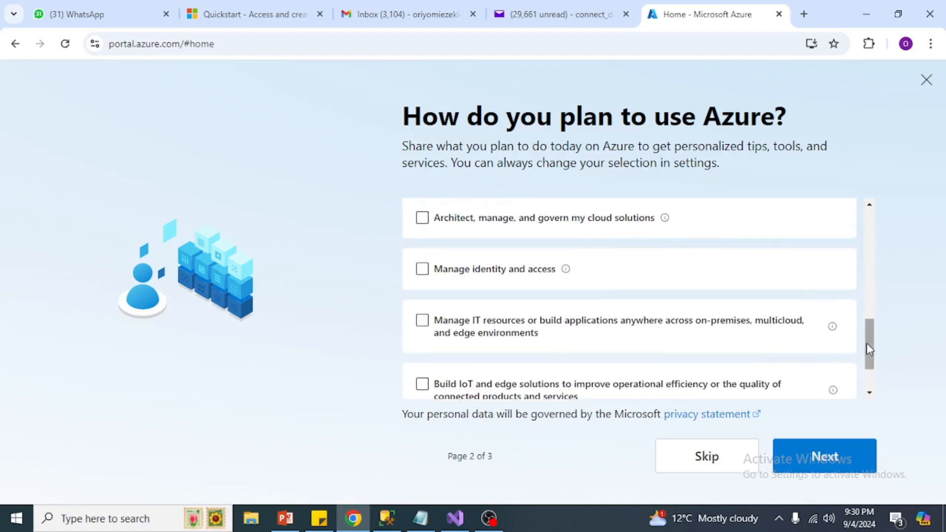
scroll(879, 306, "down", 2)
left_click(823, 455)
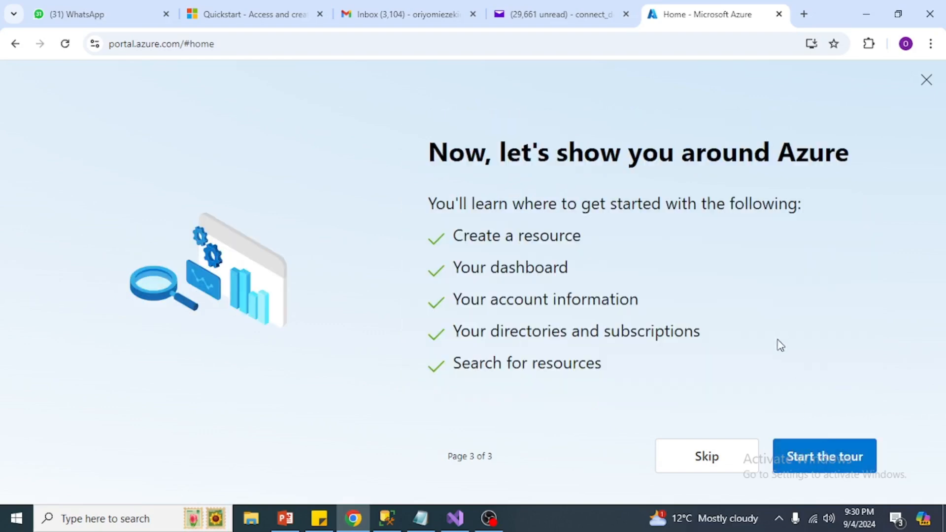
left_click(814, 466)
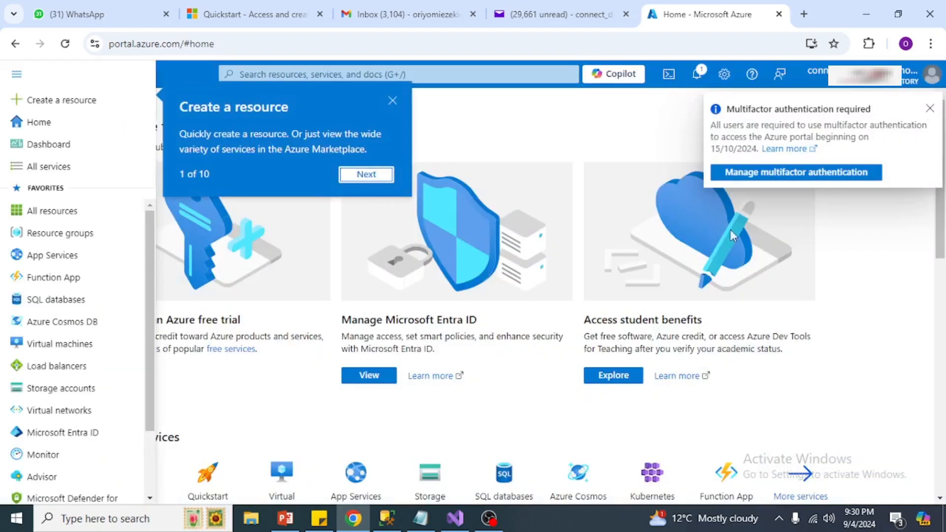
Step: Dismiss the tour and open Microsoft Entra ID from the portal menu, closing its notice
left_click(392, 101)
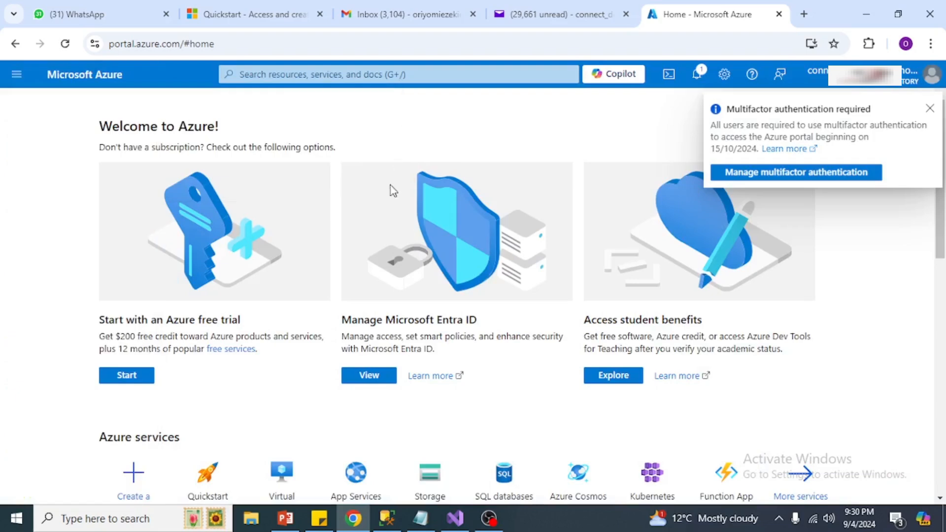
left_click(17, 75)
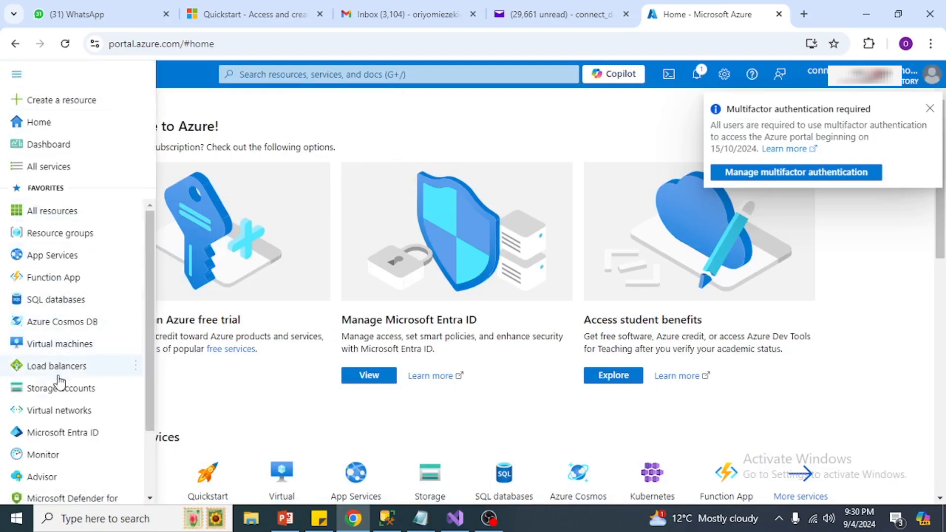
scroll(69, 365, "down", 2)
mouse_move(73, 354)
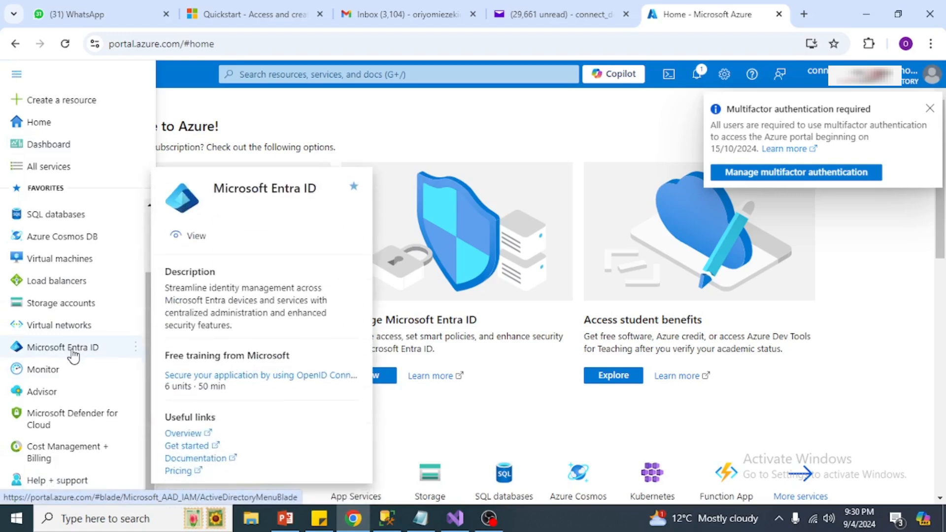
left_click(73, 347)
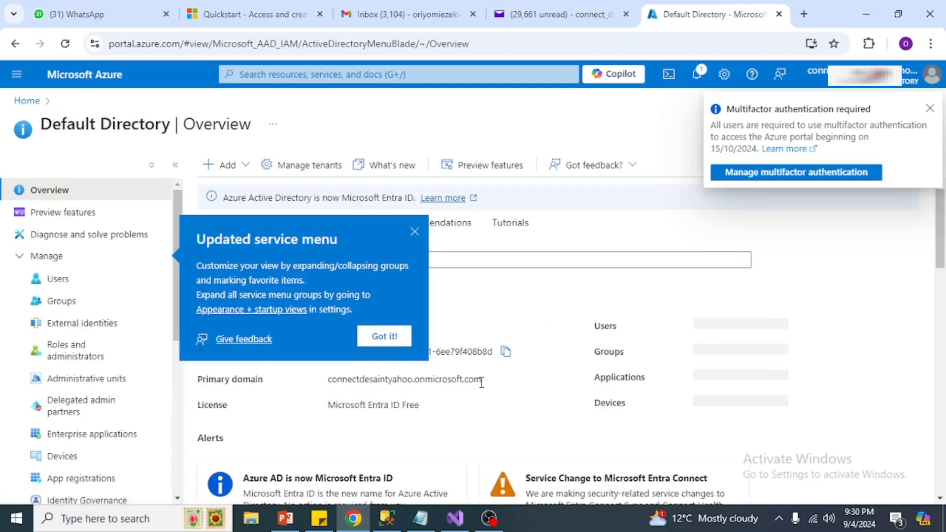
left_click(395, 337)
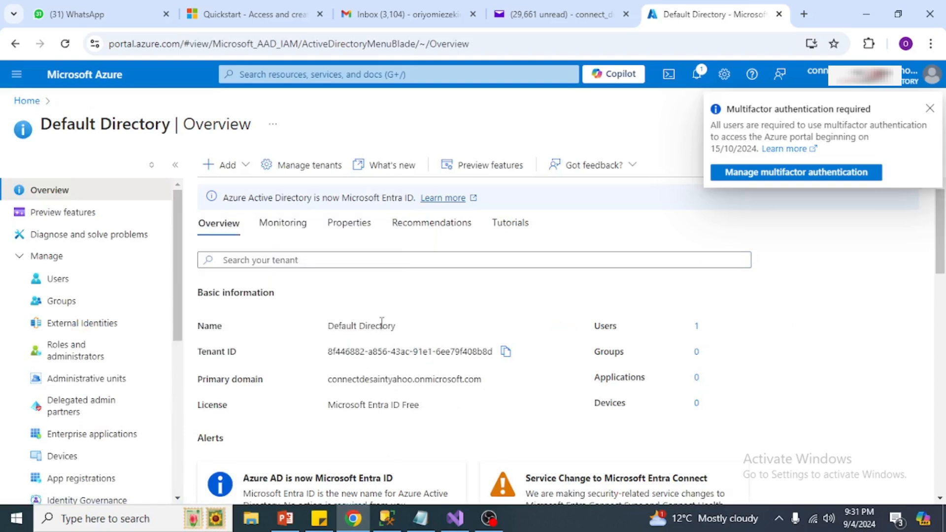
Step: Check Manage tenants, then return Home and reopen the Microsoft Entra ID Default Directory overview
left_click(307, 171)
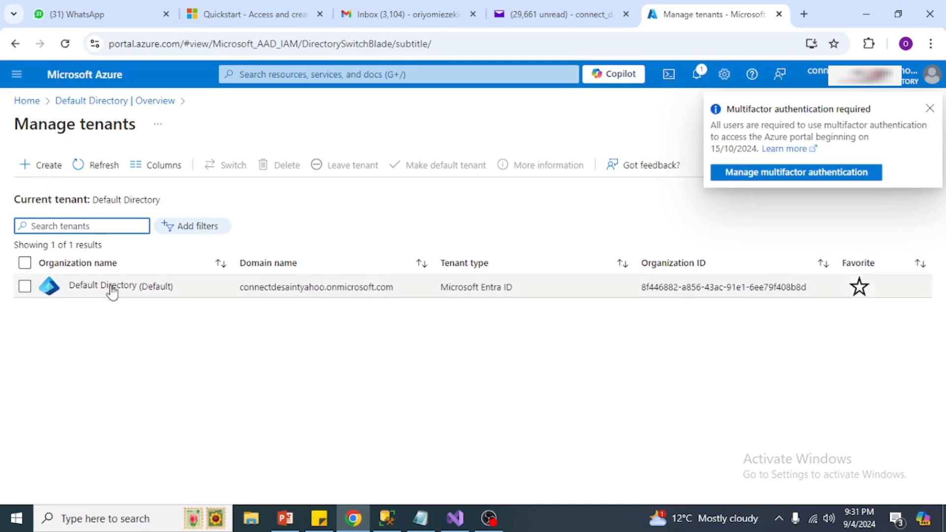
left_click(28, 102)
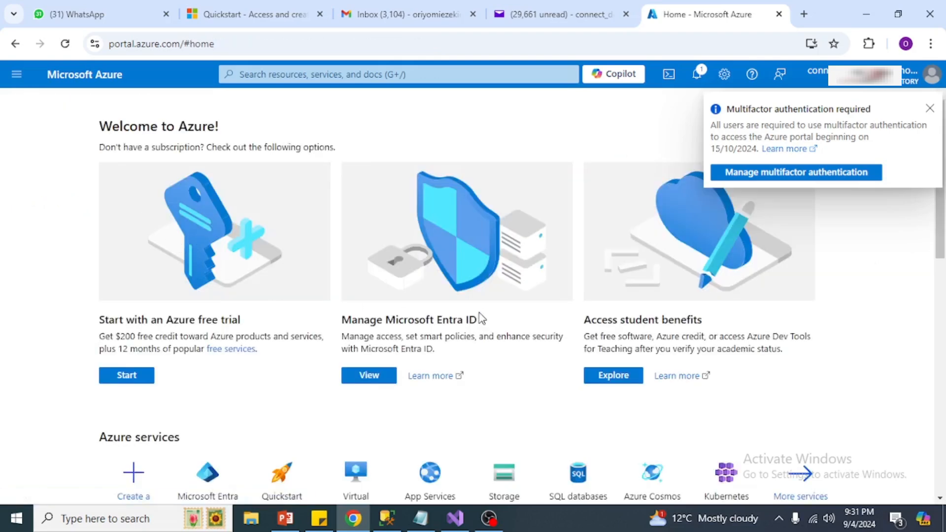
left_click(17, 74)
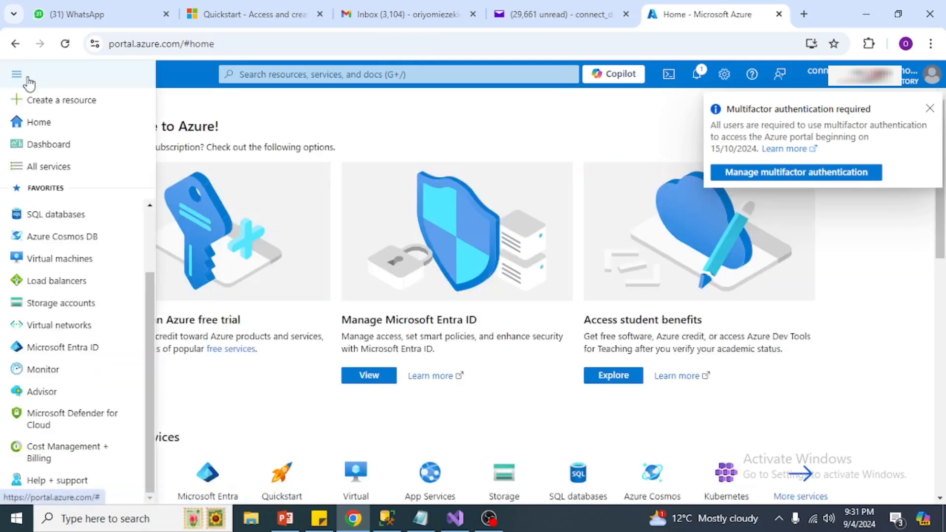
left_click(82, 348)
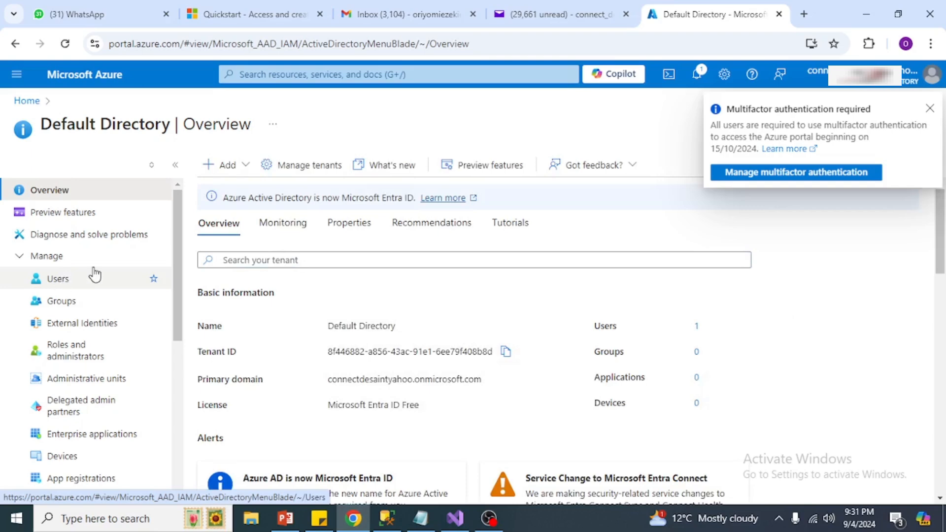
Step: Start a new directory user, entering its user principal name and display name SoCode Powerapps
left_click(240, 165)
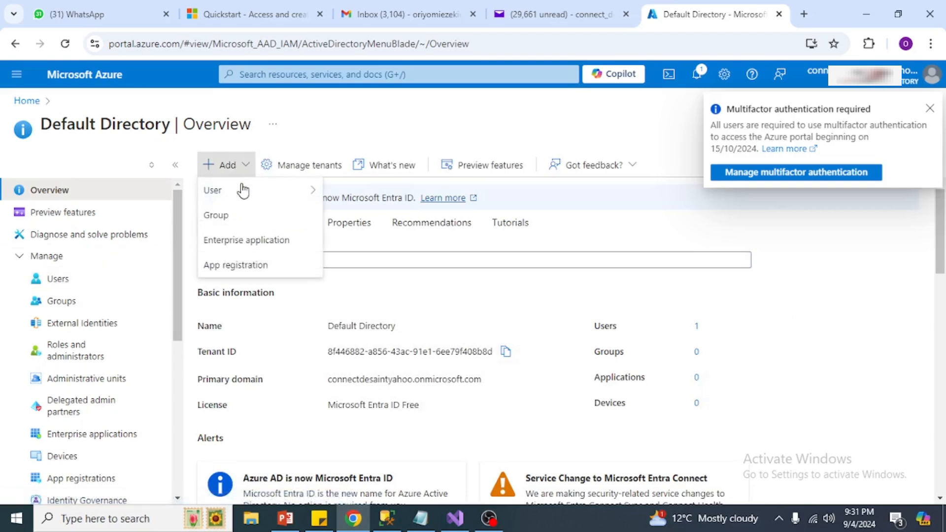
mouse_move(241, 192)
left_click(365, 192)
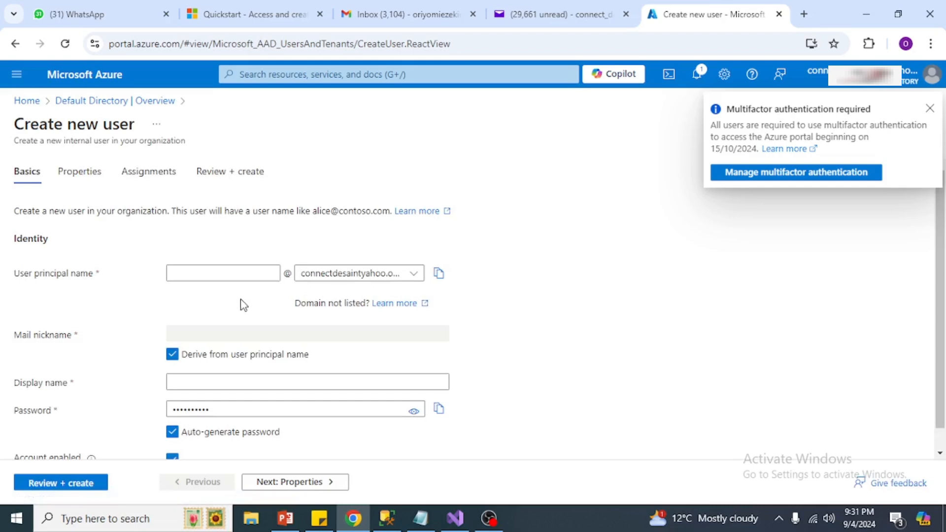
left_click(189, 273)
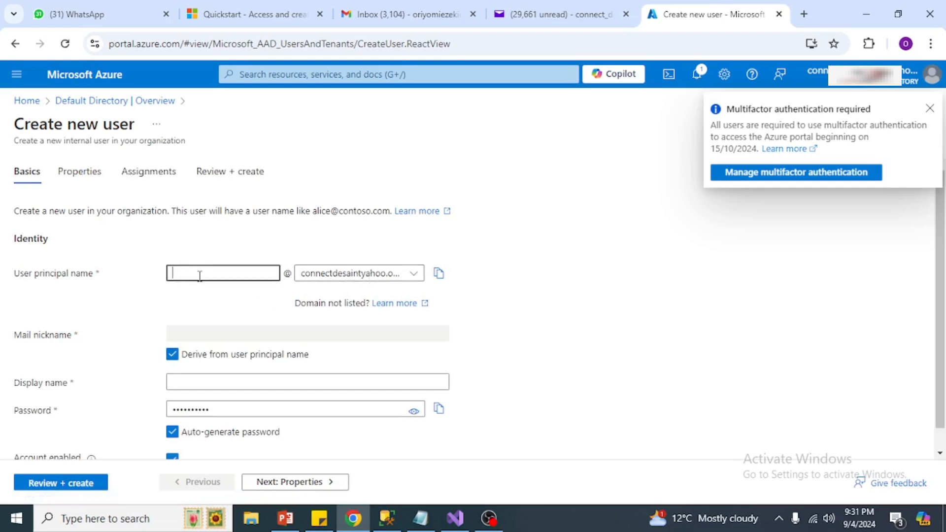
type("socode")
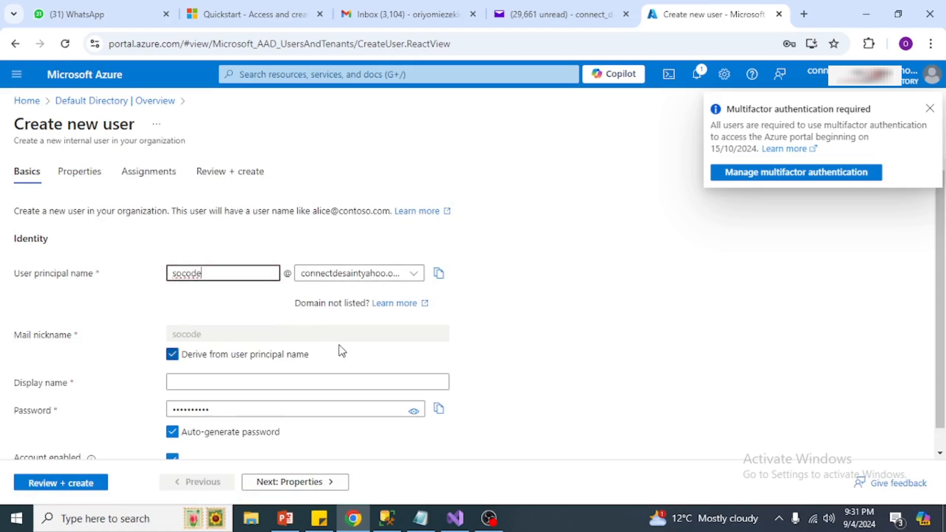
scroll(338, 351, "down", 1)
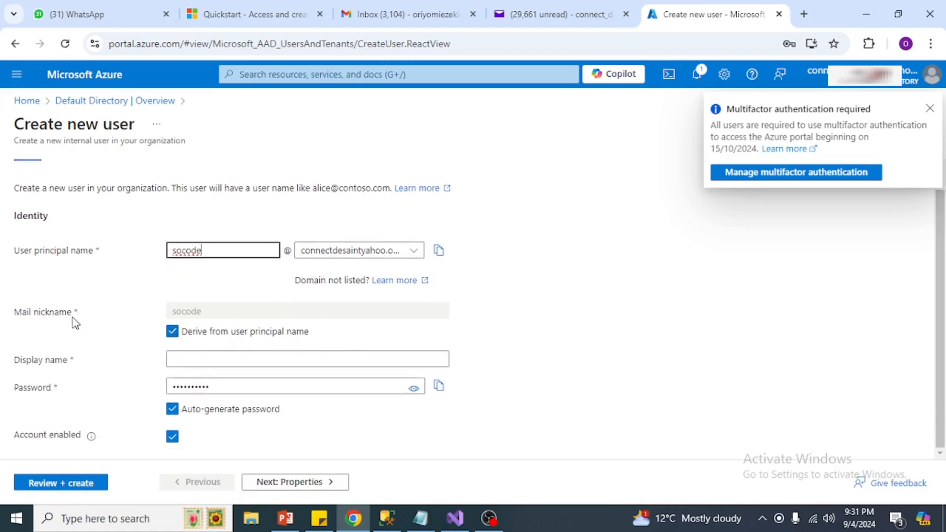
left_click(194, 361)
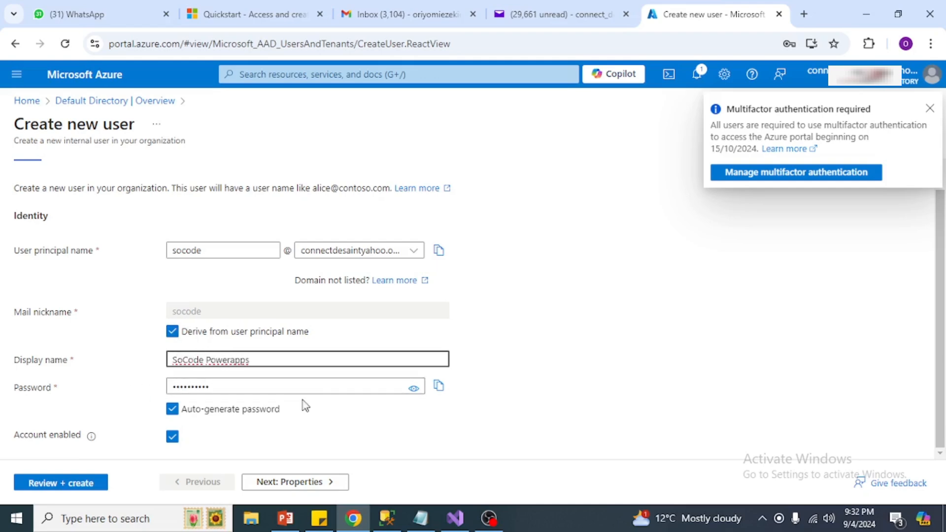
Step: Replace the auto-generated password with a custom one, verify it, and create the user
left_click(172, 410)
left_click(215, 387)
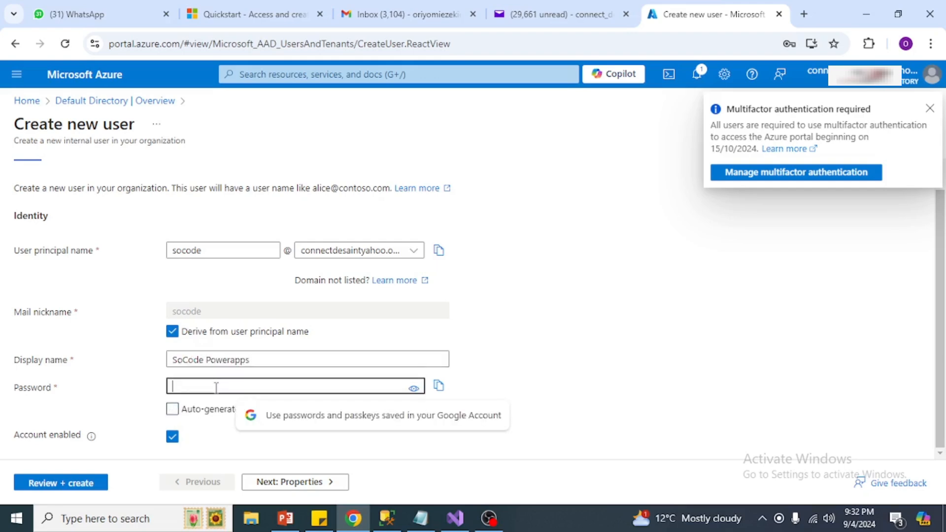
type("*********")
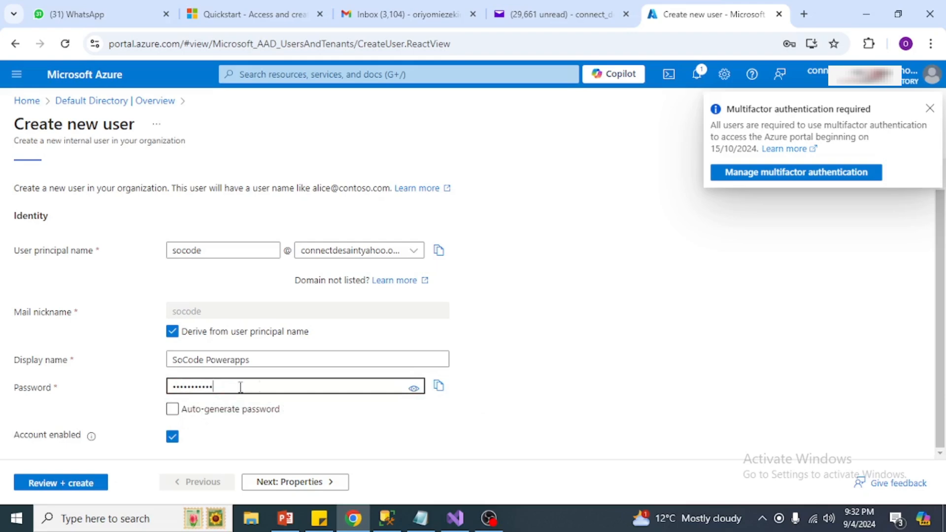
left_click(413, 388)
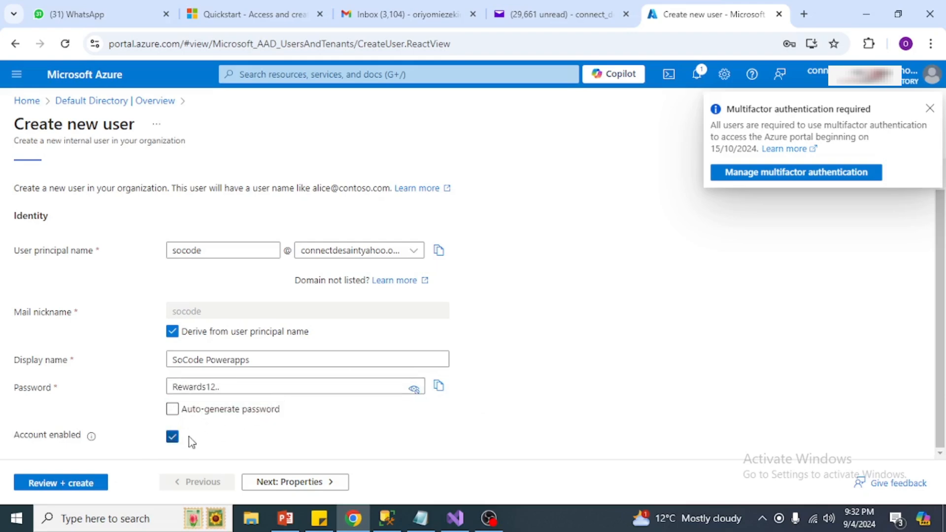
left_click(54, 485)
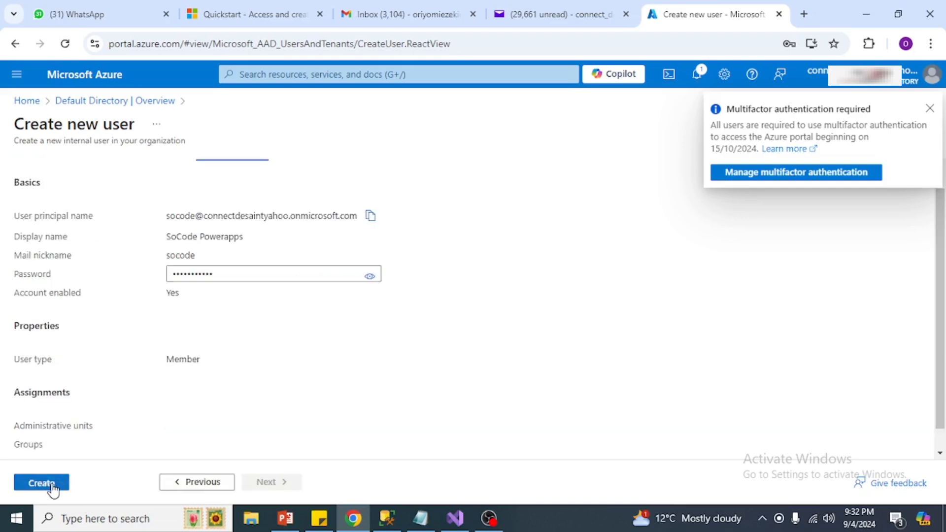
scroll(139, 450, "down", 1)
left_click(48, 491)
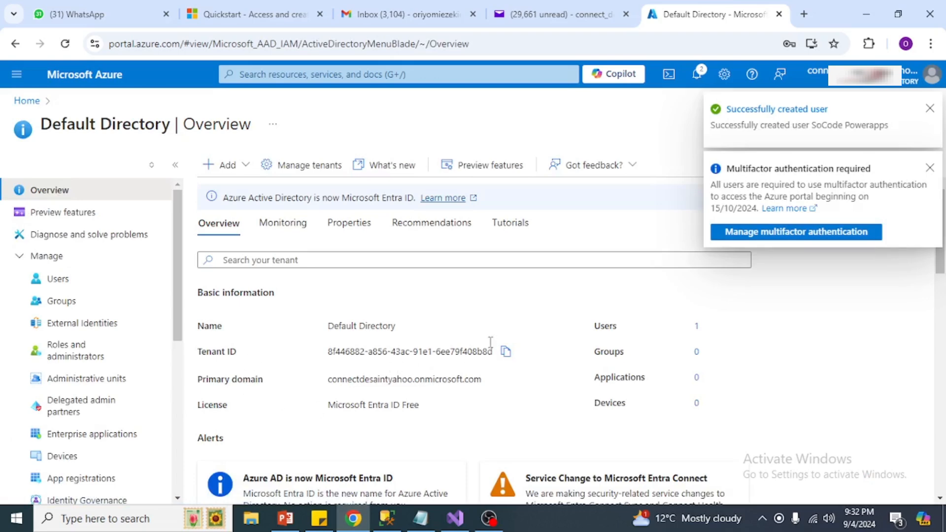
Step: Open the Users list and copy SoCode Powerapps' user principal name
left_click(72, 282)
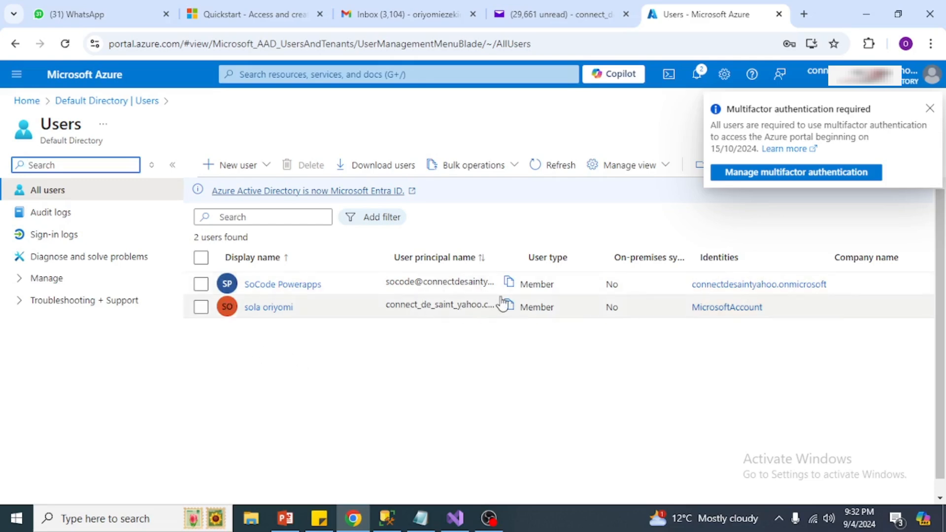
left_click(509, 283)
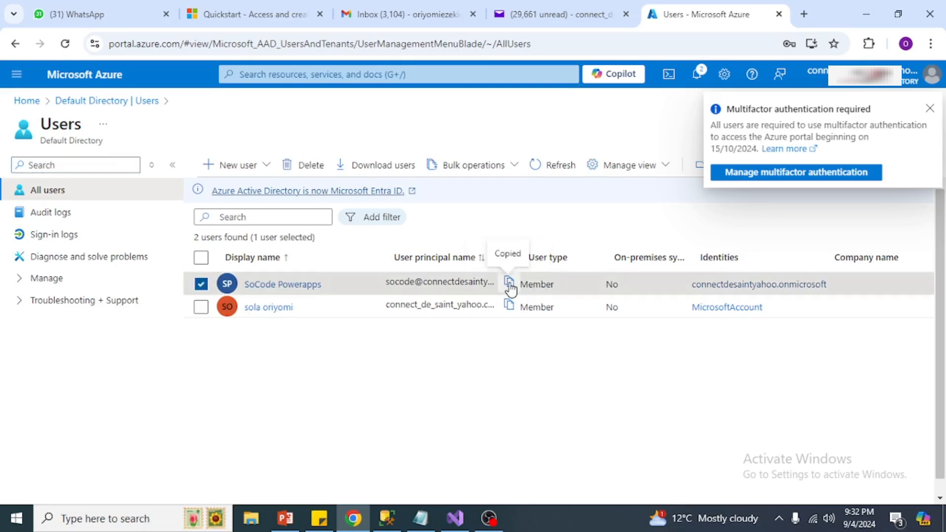
Step: On powerapps.microsoft.com, submit the free Developer Plan signup with the new user's work email, accepting the terms
left_click(803, 15)
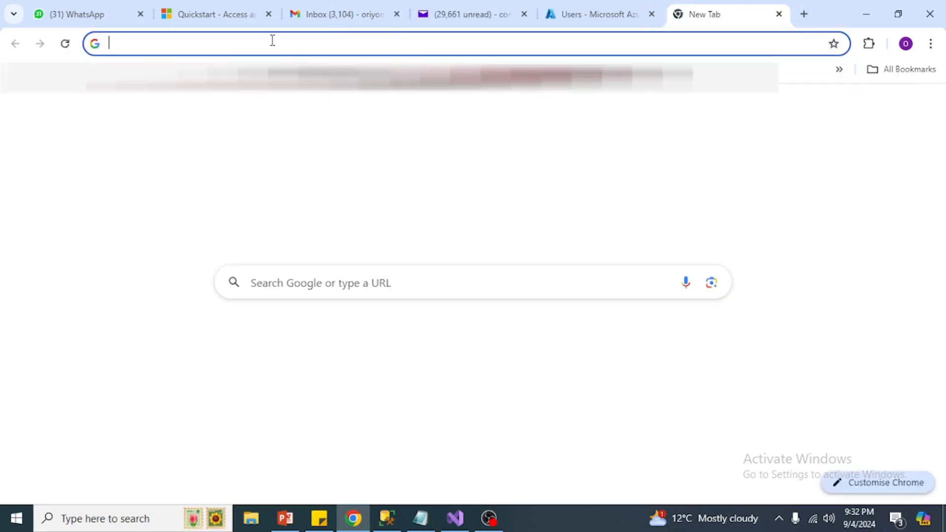
type("powerapps.microsoft.com")
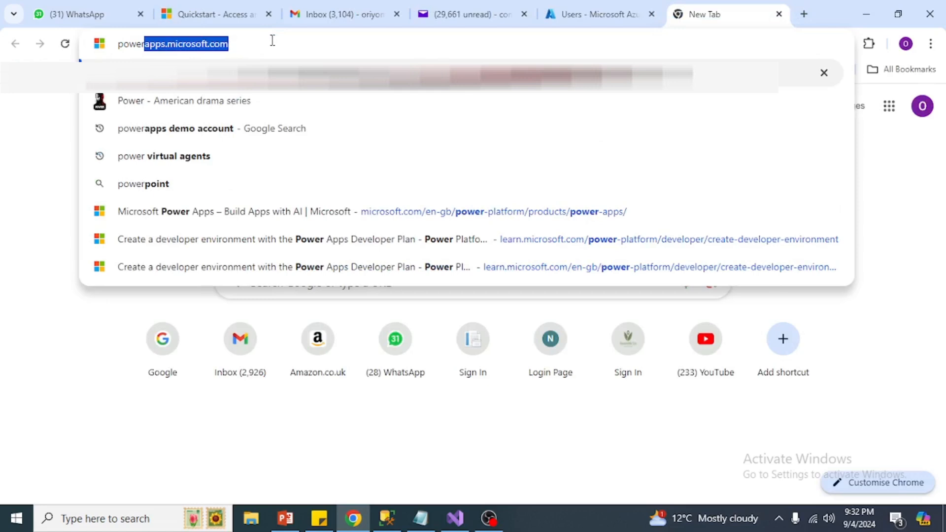
key("Return")
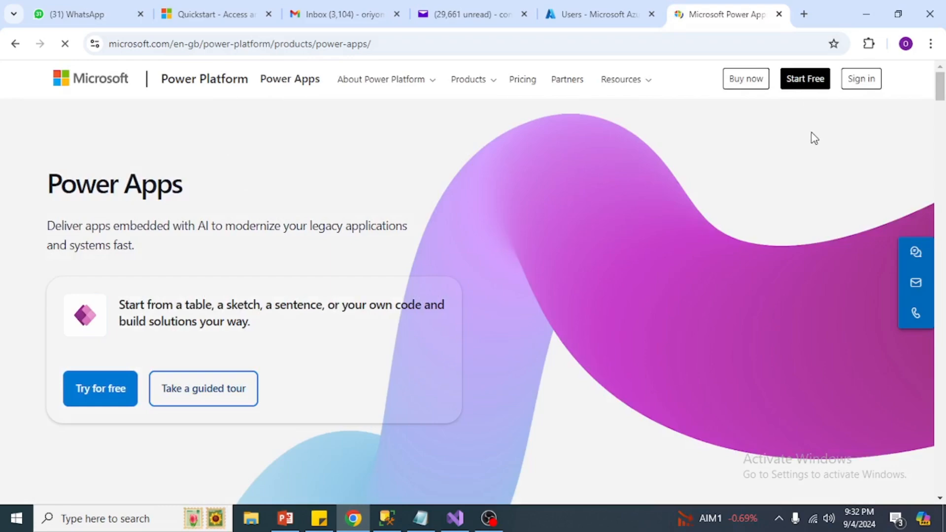
left_click(806, 81)
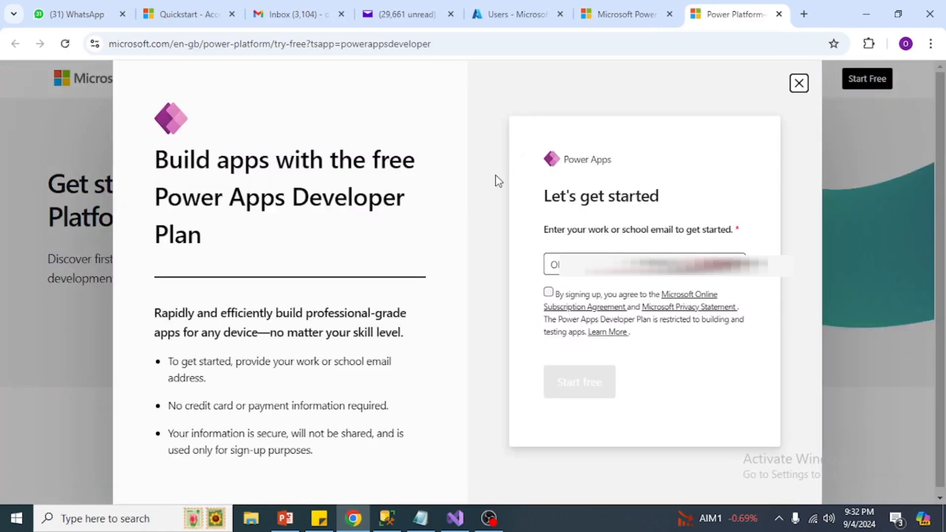
left_click(685, 265)
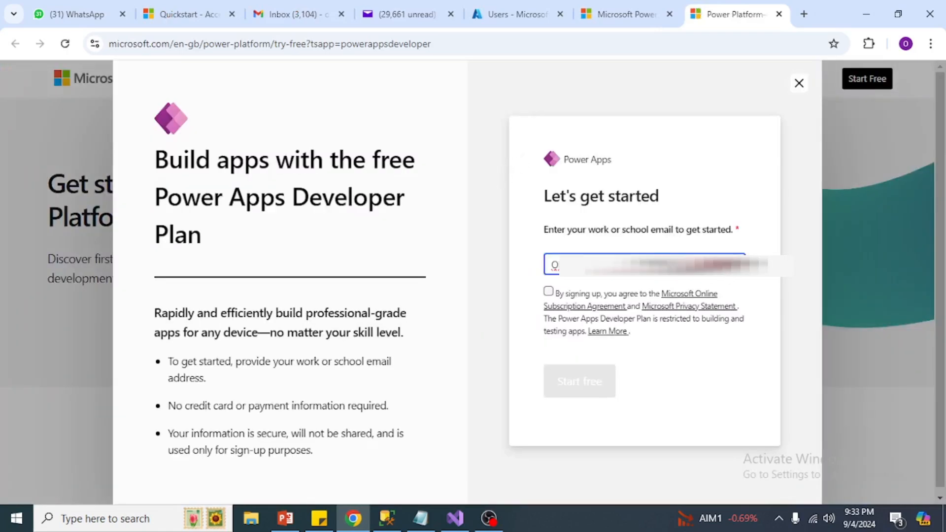
left_click_drag(685, 265, 447, 261)
left_click(548, 292)
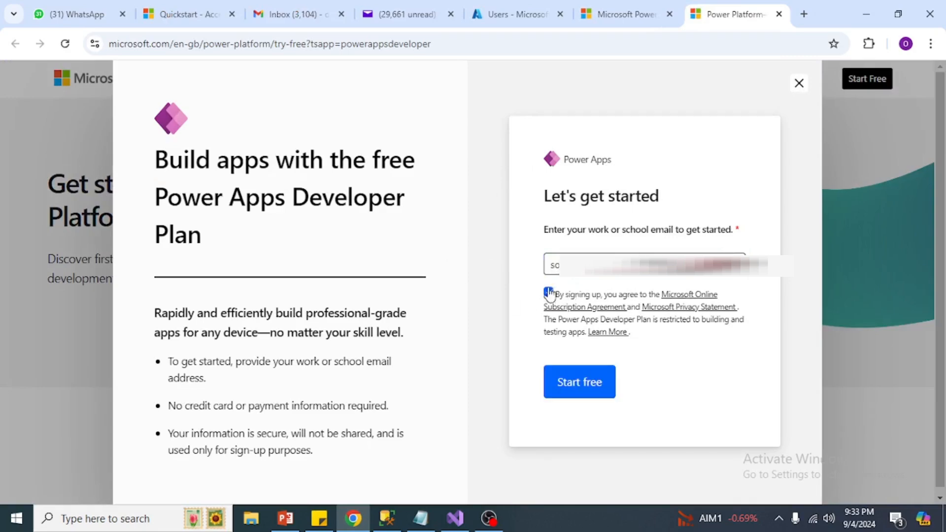
left_click(576, 385)
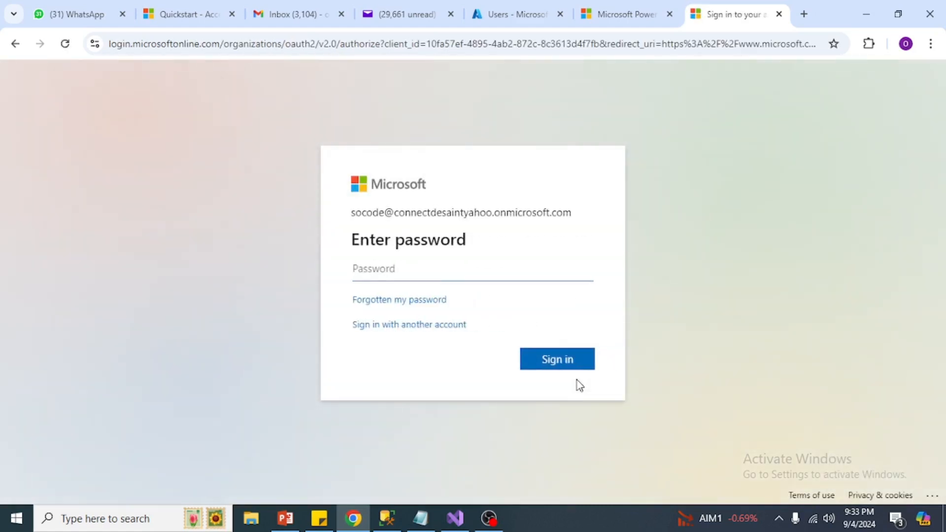
Step: Sign in with the temporary password and set a new password for the new user
type("•")
left_click(560, 361)
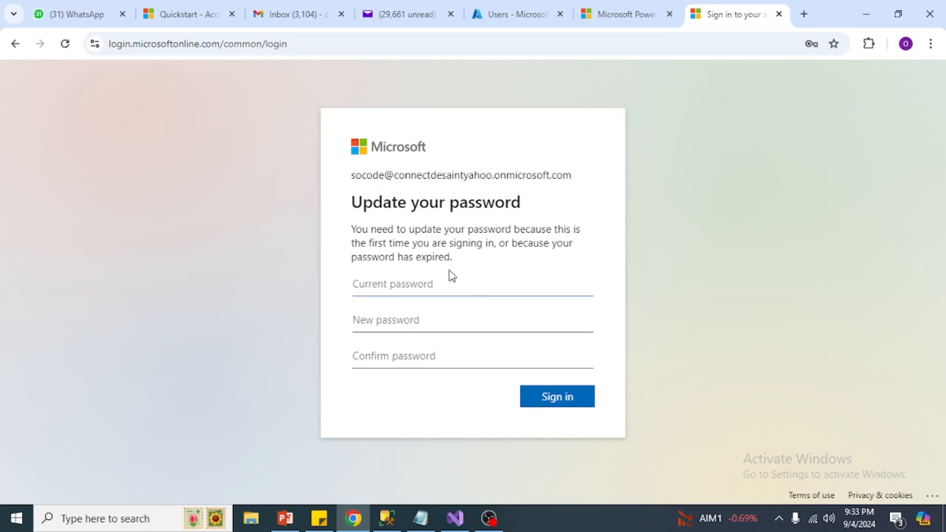
type("•")
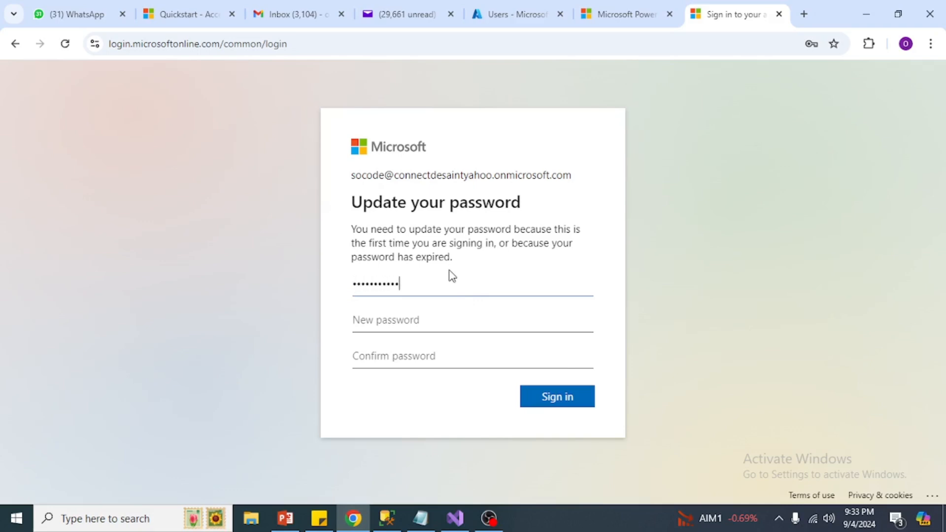
type("•••")
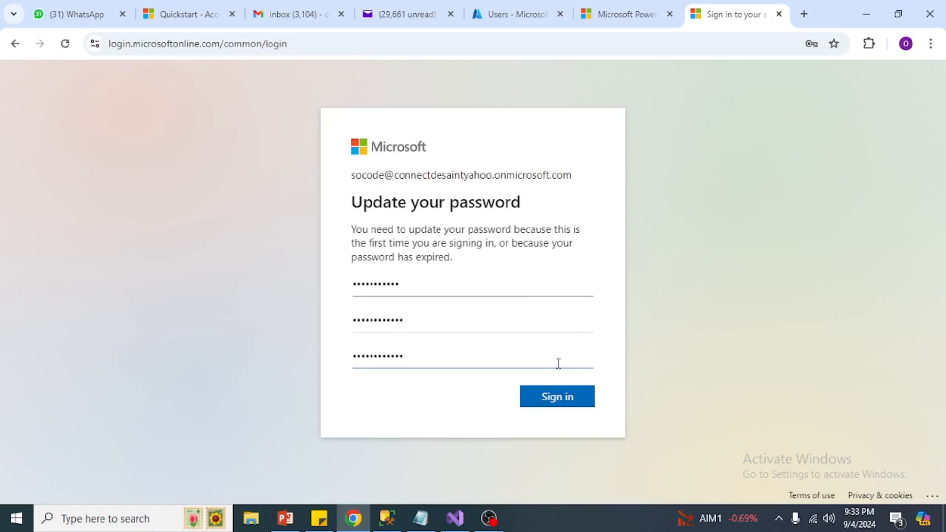
left_click(566, 401)
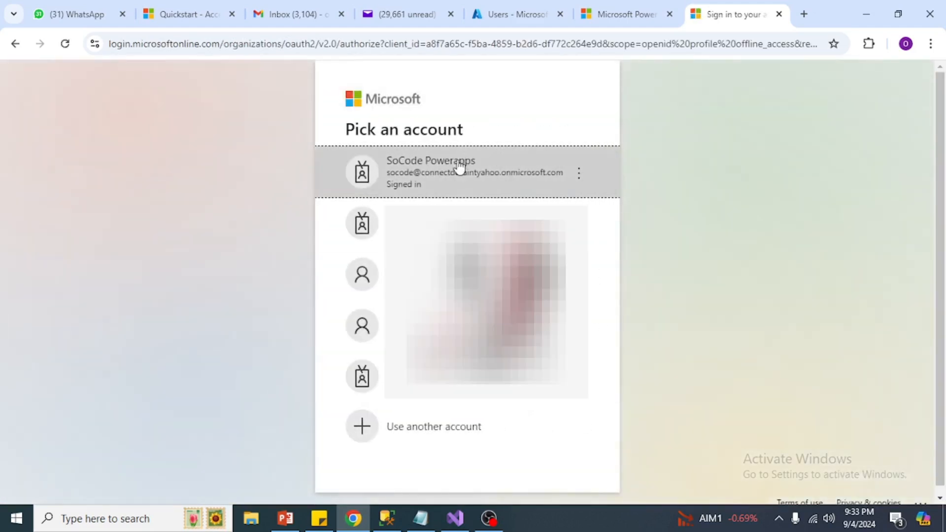
Step: Continue as SoCode Powerapps to the Power Apps home, then sign out from the SP account menu
left_click(451, 174)
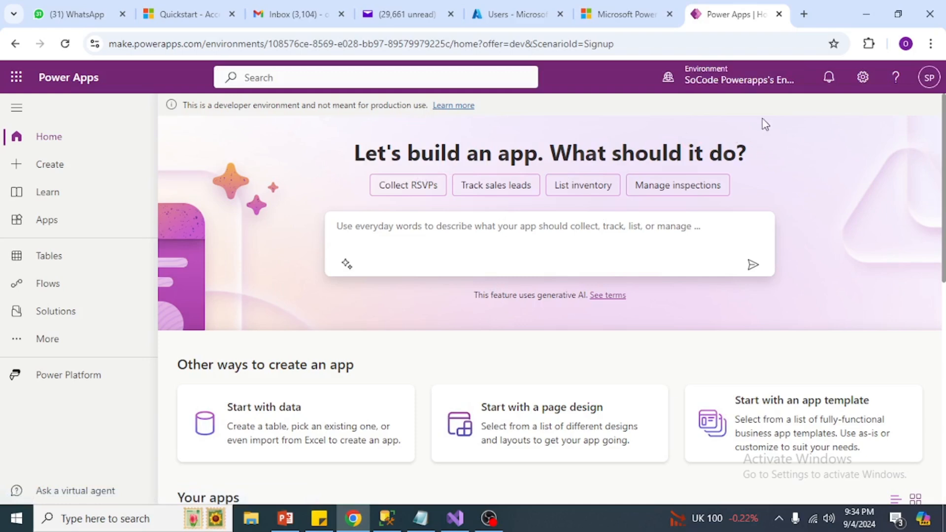
left_click(929, 78)
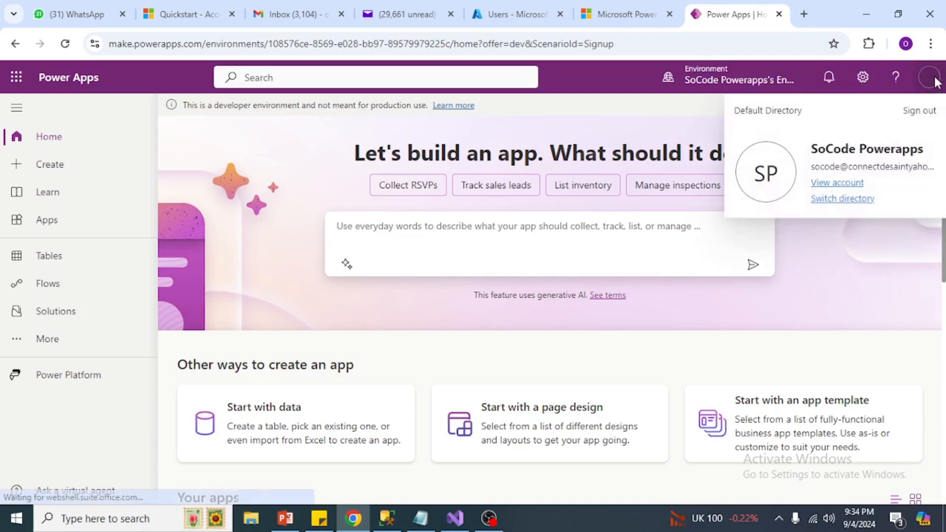
left_click(914, 116)
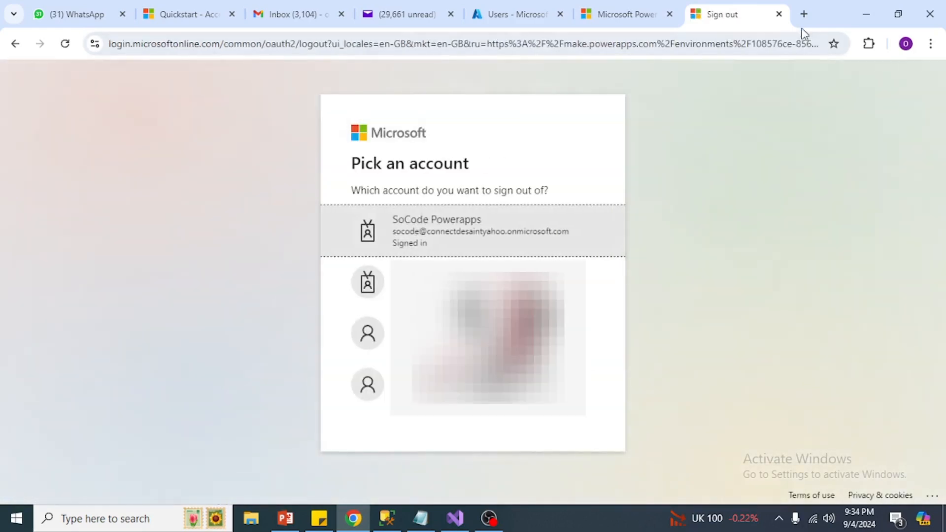
Step: Retry the Developer Plan signup using the Gmail address, which is rejected as not a work account
left_click(803, 13)
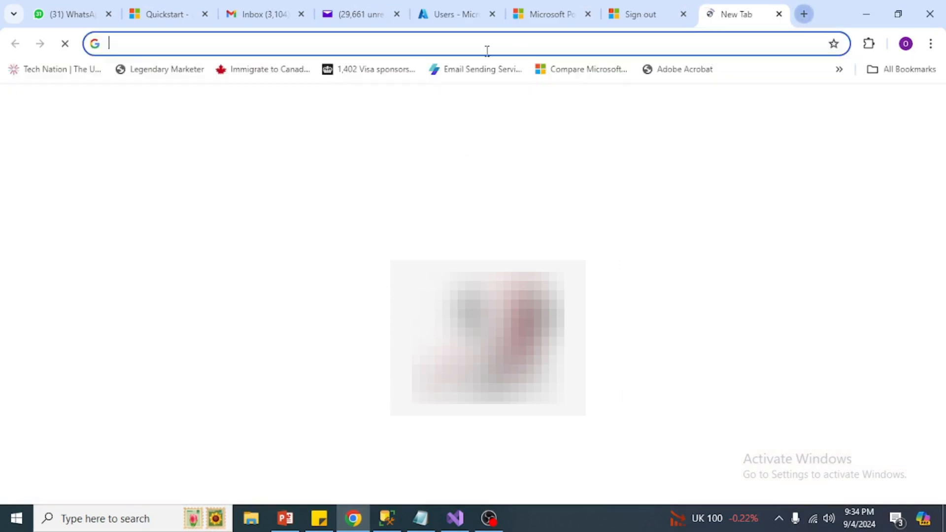
type("powerapps")
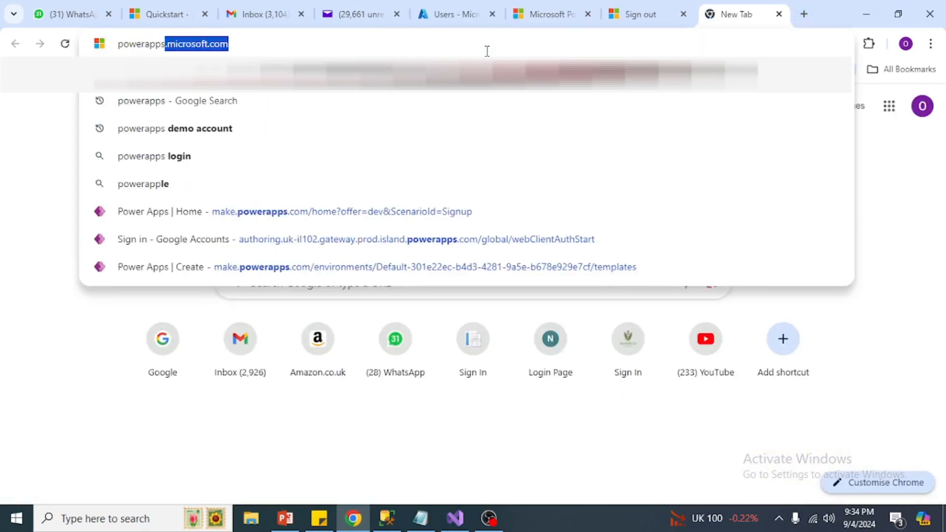
key("Return")
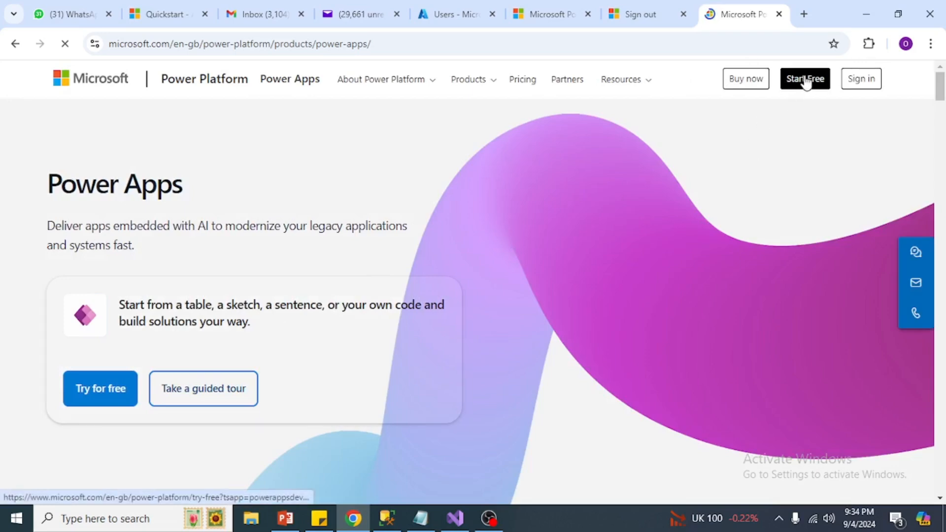
left_click(804, 80)
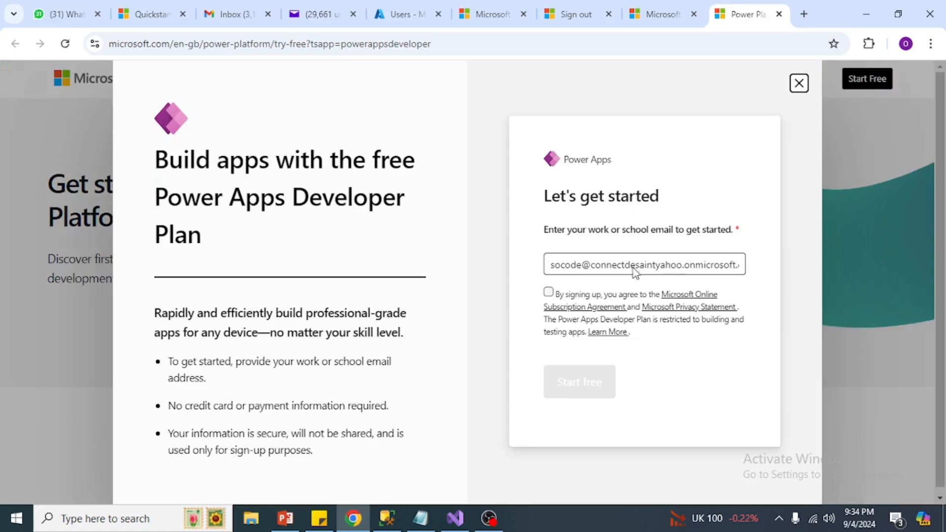
left_click(636, 265)
triple_click(632, 266)
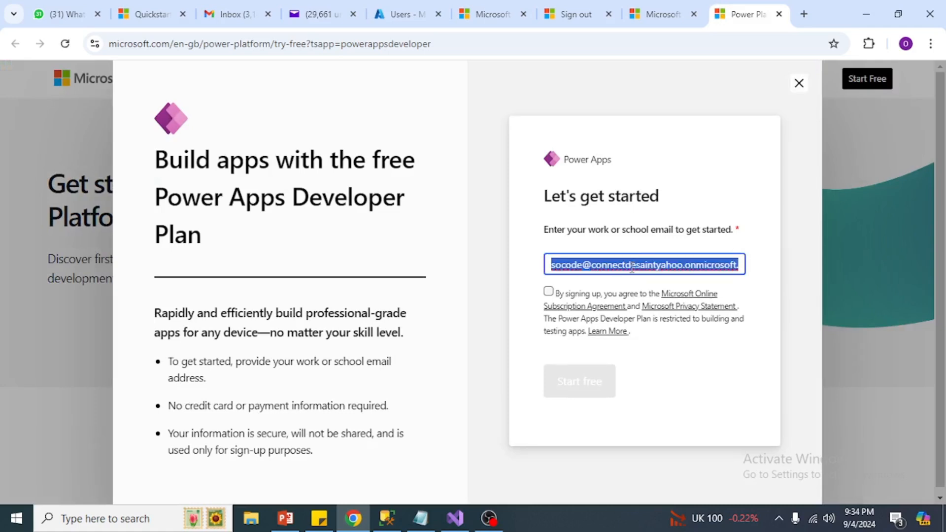
type("on")
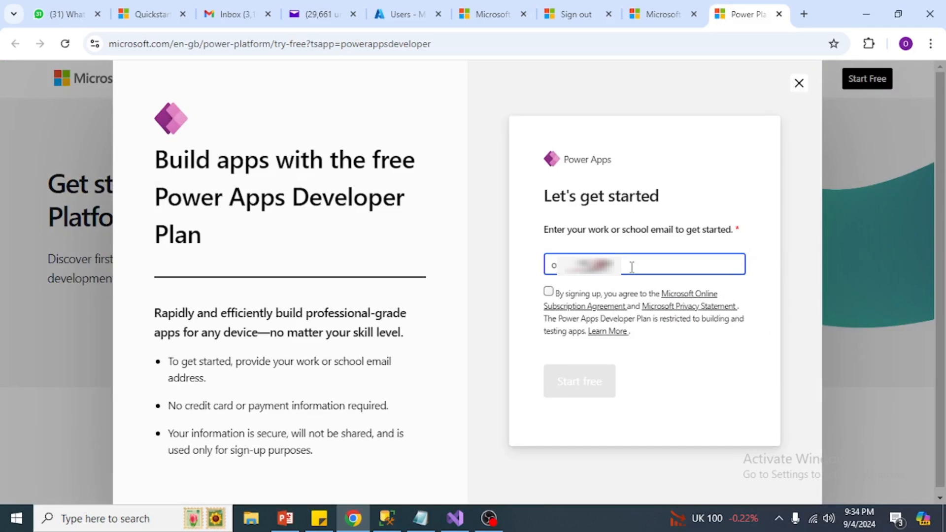
left_click(549, 292)
left_click(578, 384)
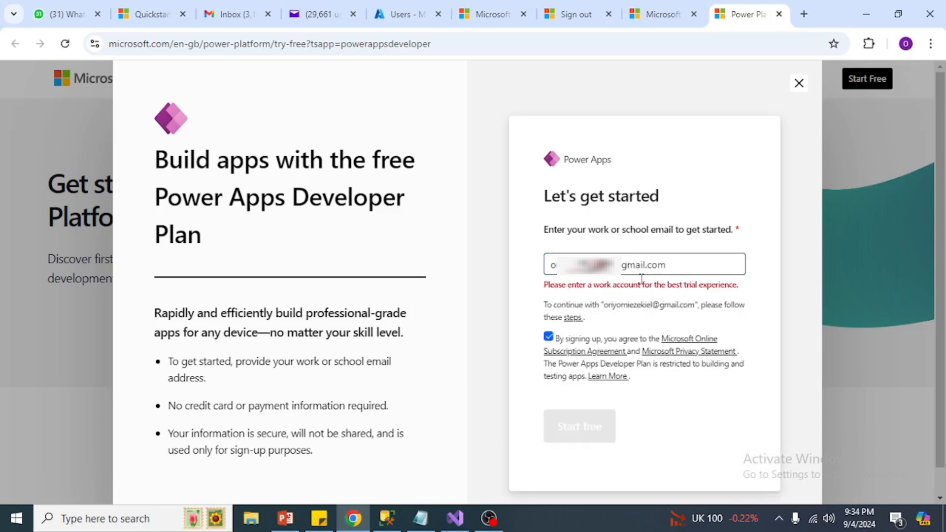
left_click_drag(555, 284, 653, 280)
left_click(691, 283)
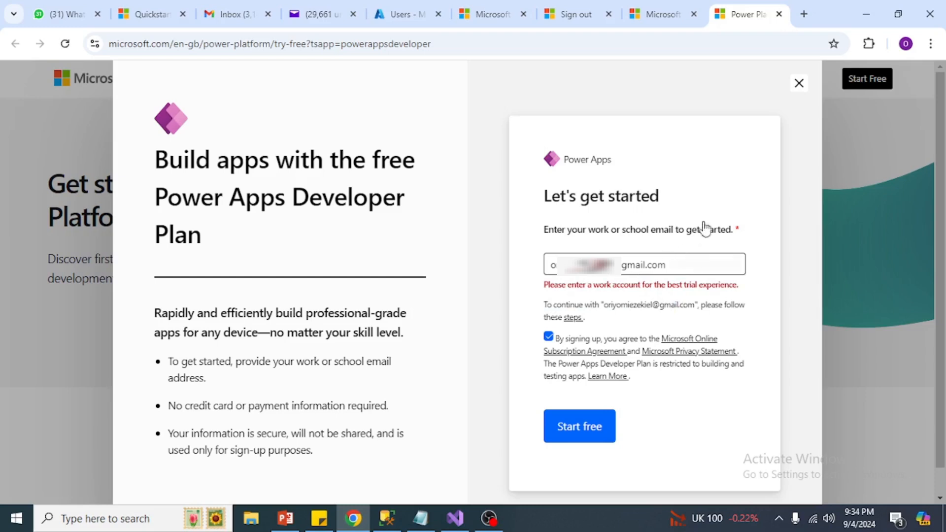
Step: Paste the work account address over the Gmail address and resubmit the Developer Plan signup
left_click(673, 266)
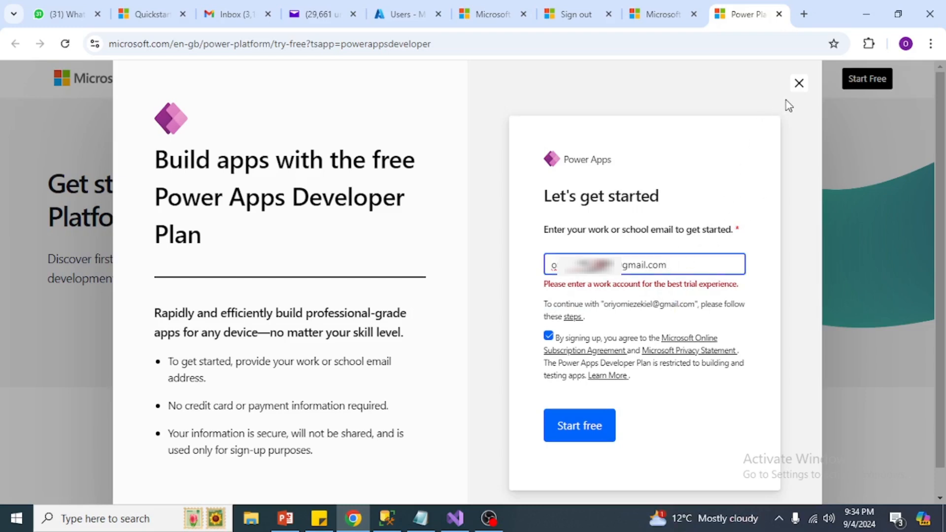
left_click_drag(674, 265, 496, 265)
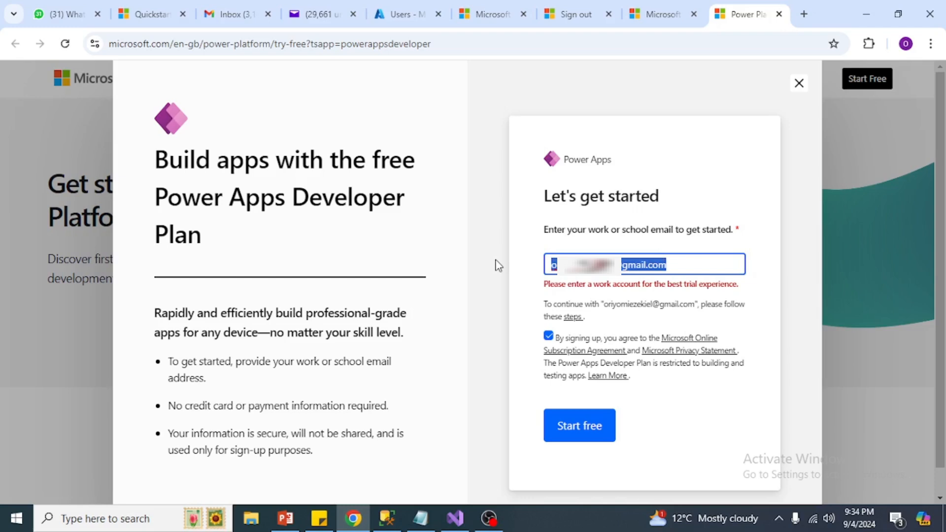
key("ctrl+v")
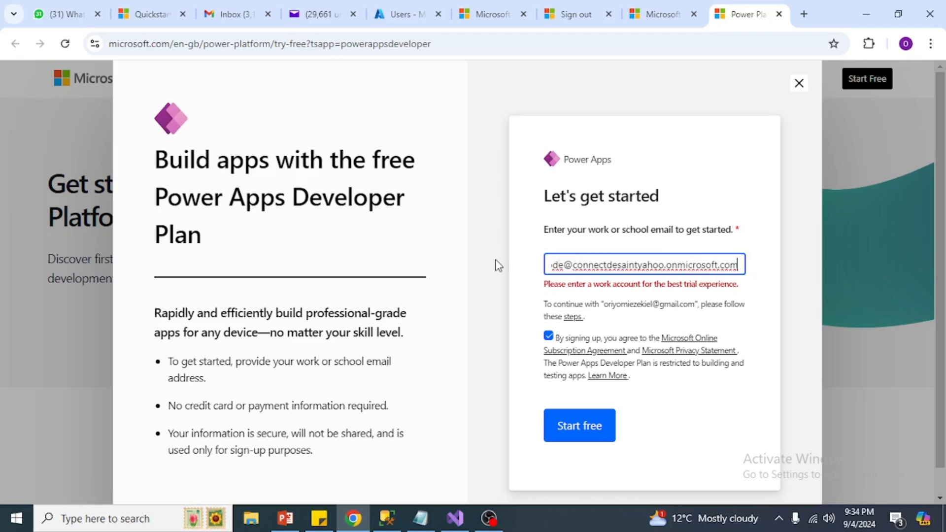
left_click(572, 430)
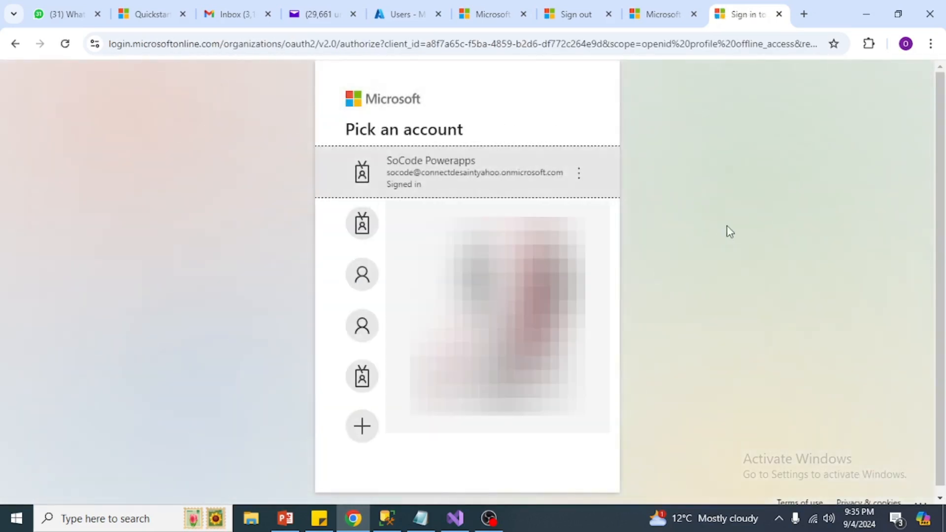
Step: Sign in with the work account and browse the Power Apps home page, which lists no apps yet
left_click(504, 174)
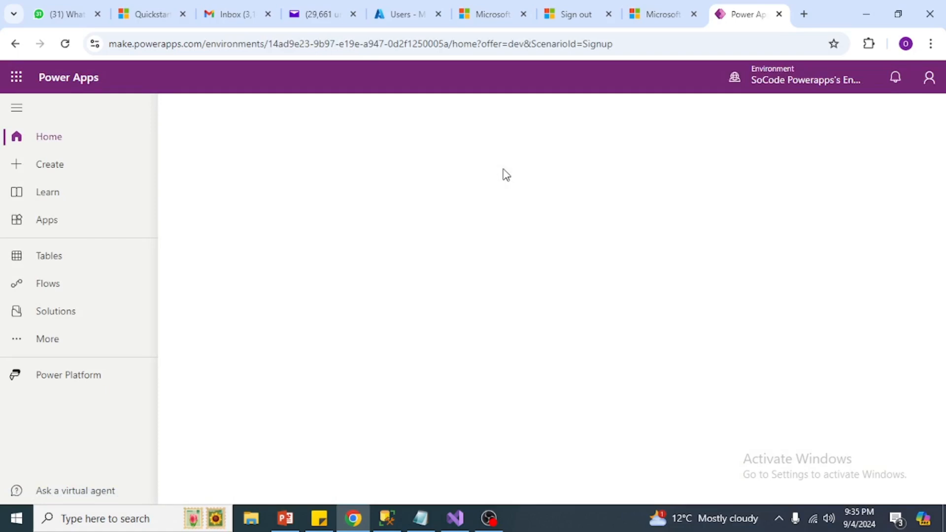
scroll(360, 370, "down", 5)
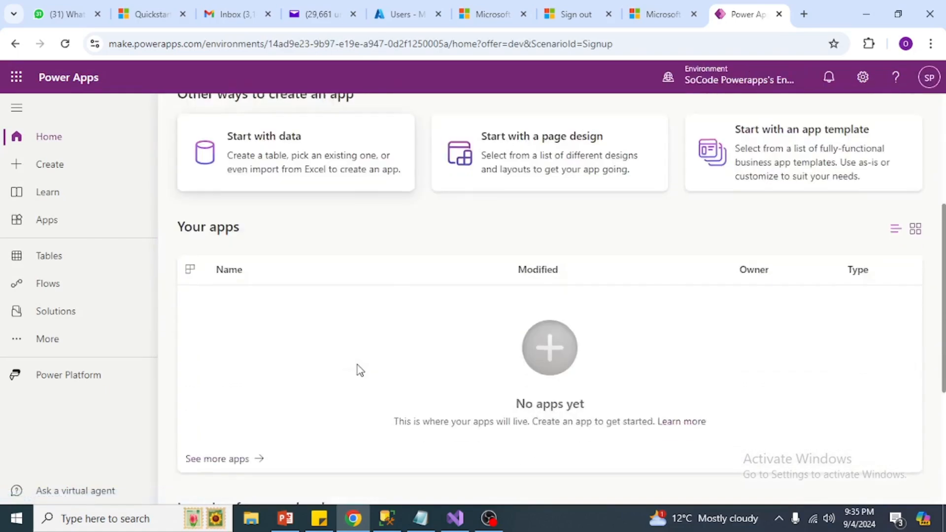
scroll(357, 367, "down", 2)
scroll(358, 367, "up", 1)
scroll(358, 368, "down", 3)
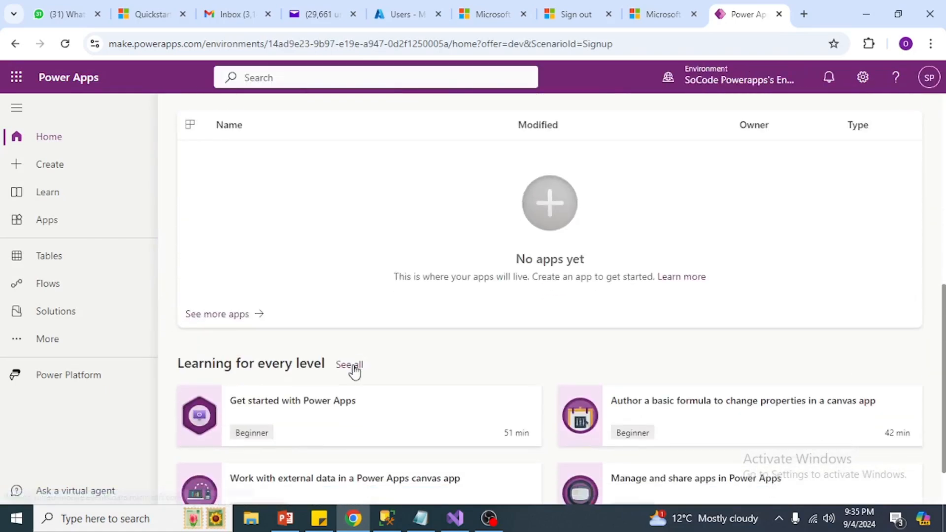
scroll(354, 372, "down", 1)
scroll(354, 372, "up", 10)
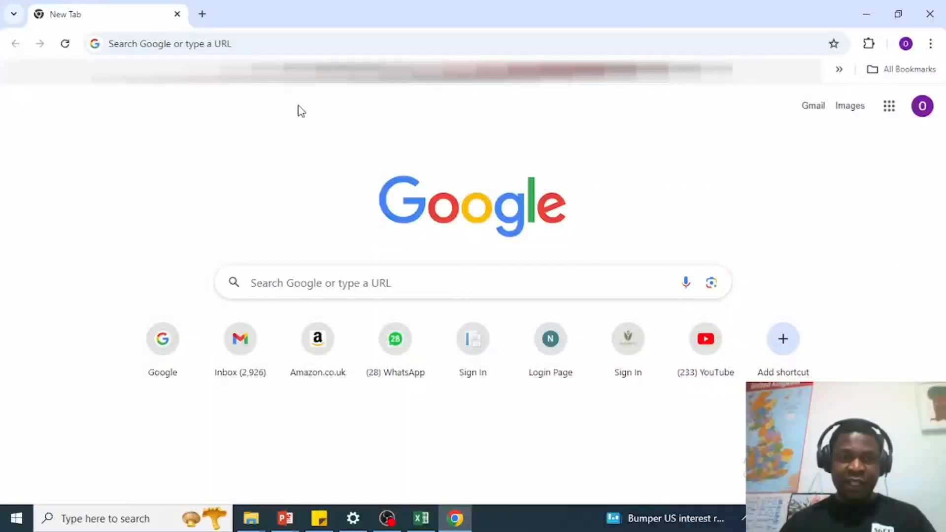
Step: Go to the powerapps site in the address bar and sign in with the work account
left_click(220, 41)
type("poweap")
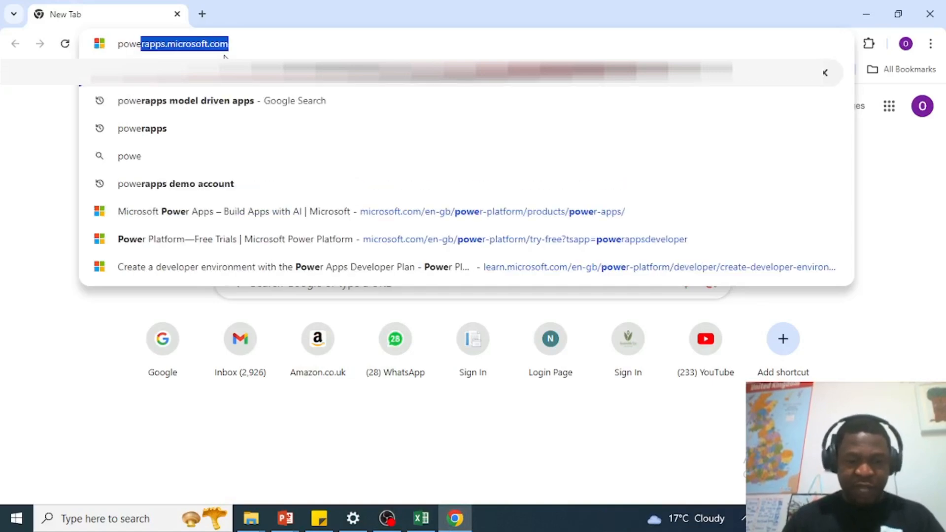
key("BackSpace")
key("BackSpace")
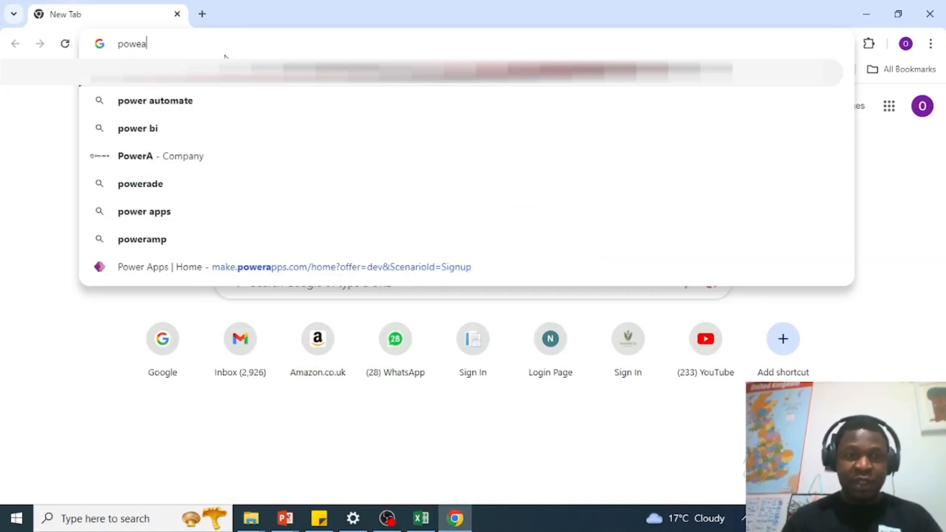
type("r")
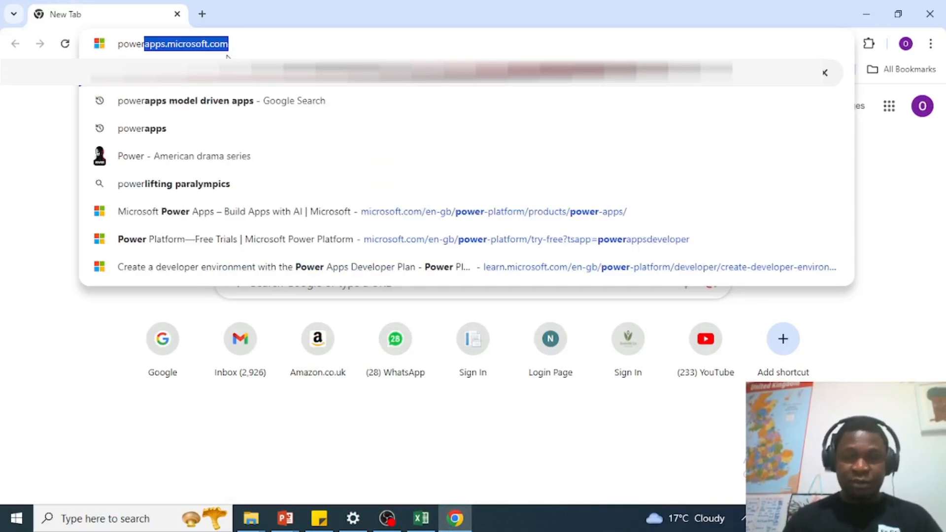
key("Return")
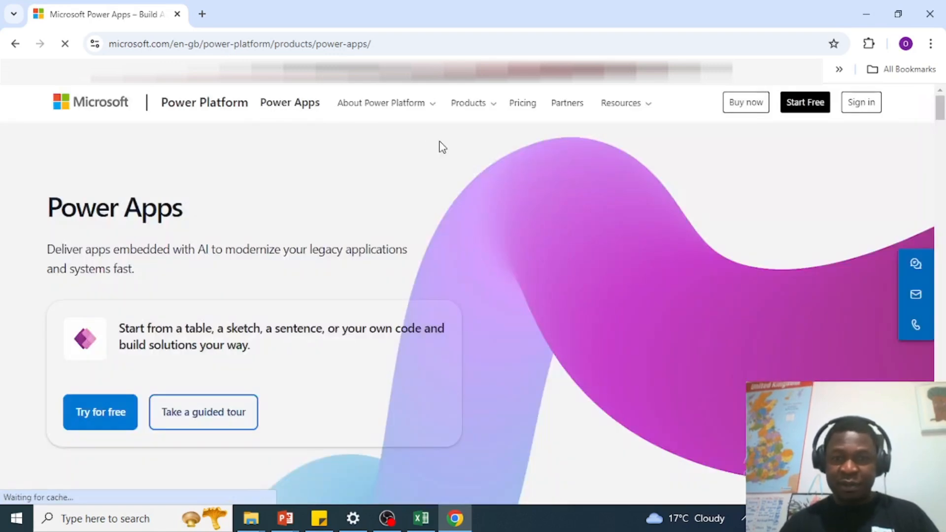
left_click(862, 103)
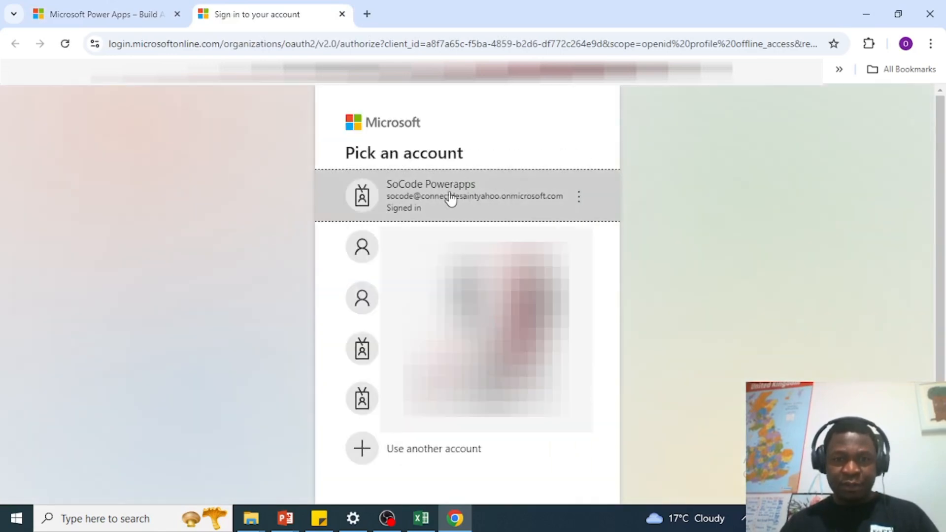
left_click(448, 199)
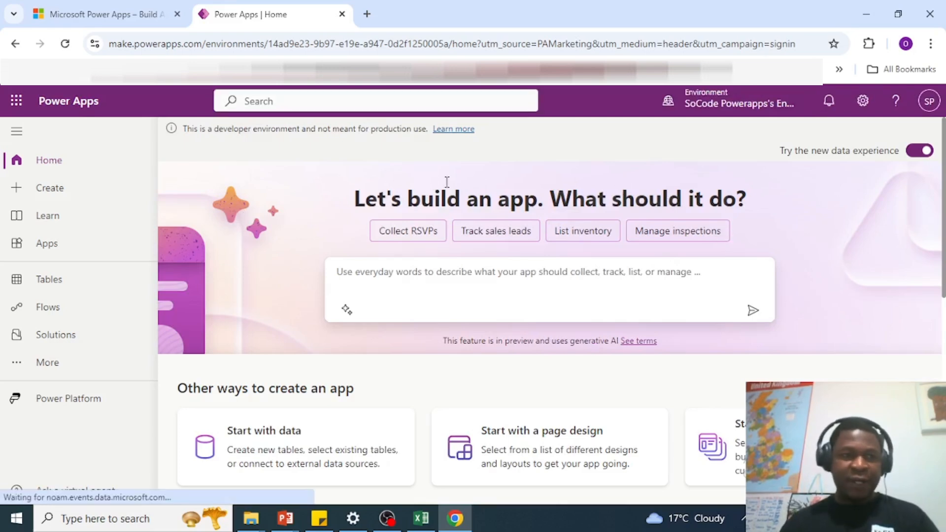
Step: Glance at the Microsoft 365 app list, dismiss it, and go to the Create page
left_click(18, 101)
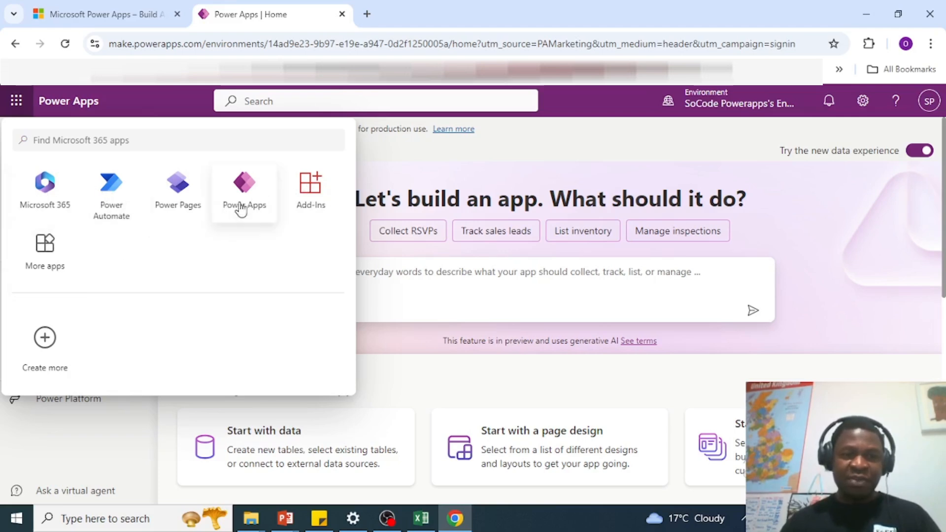
left_click(424, 159)
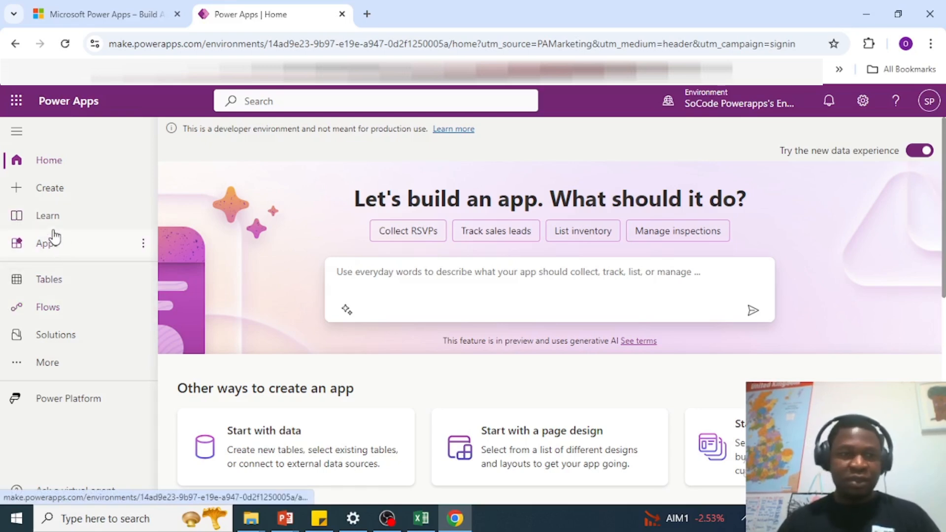
left_click(61, 194)
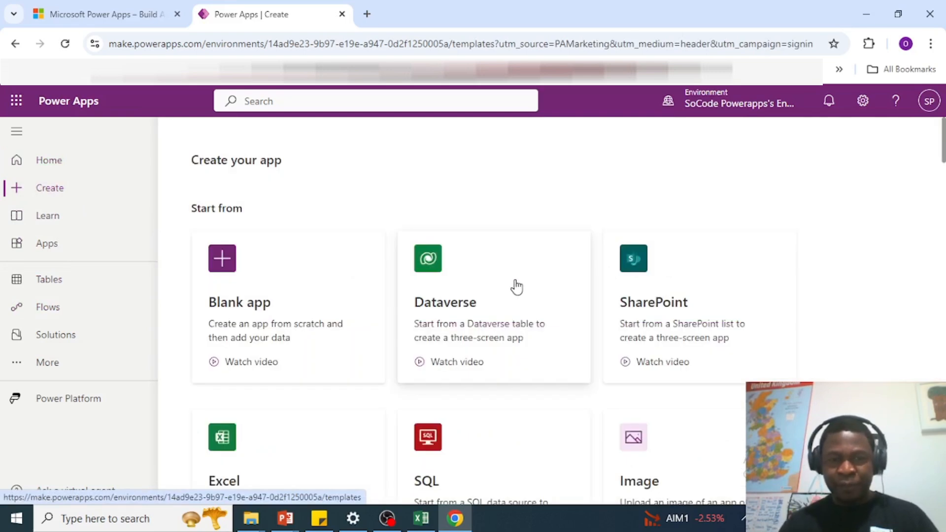
scroll(629, 312, "down", 5)
scroll(739, 295, "up", 5)
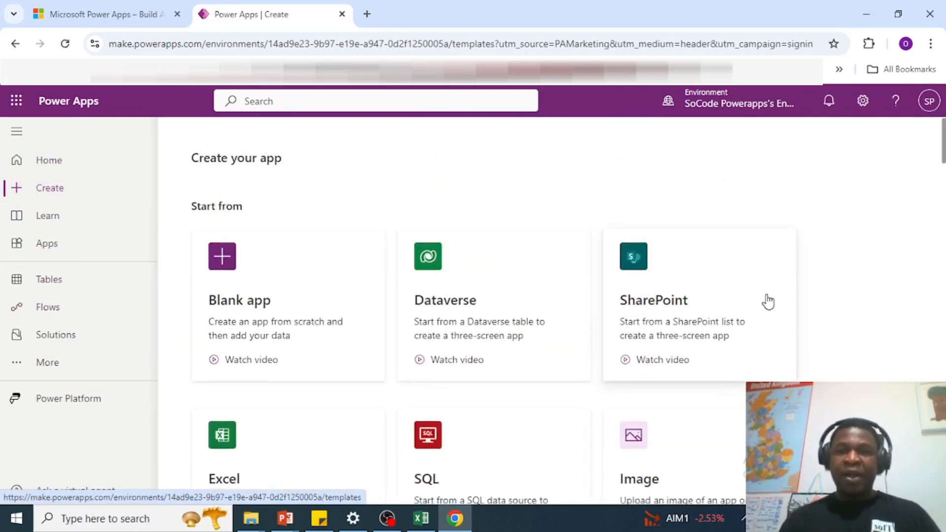
scroll(767, 300, "down", 4)
scroll(775, 302, "up", 3)
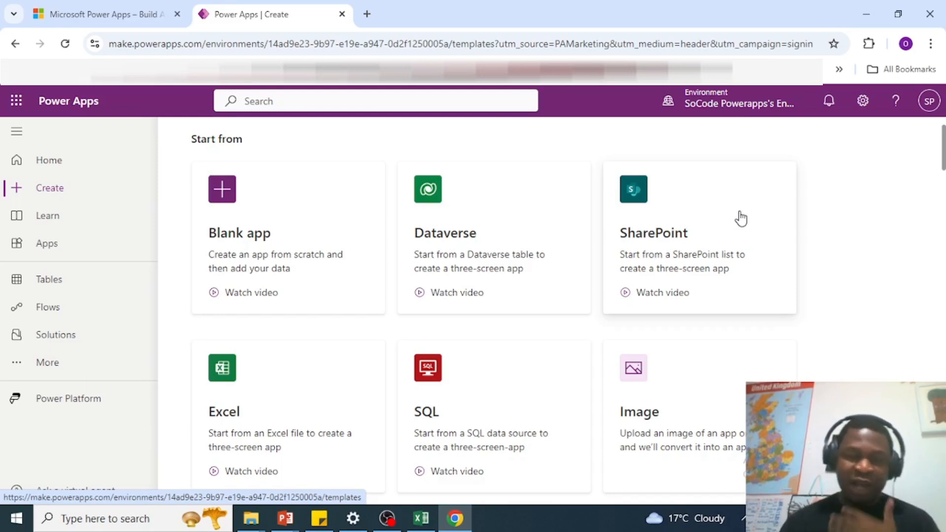
scroll(570, 311, "down", 1)
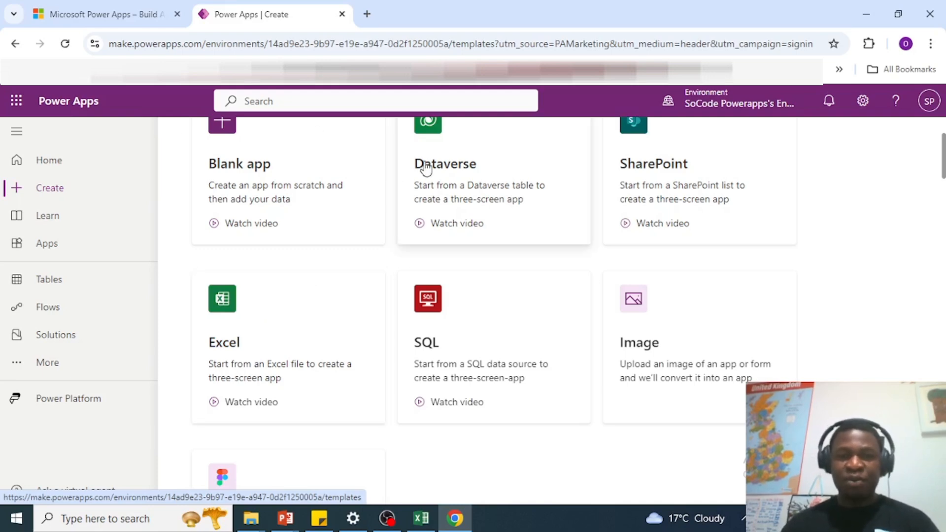
scroll(305, 291, "up", 3)
scroll(297, 302, "down", 4)
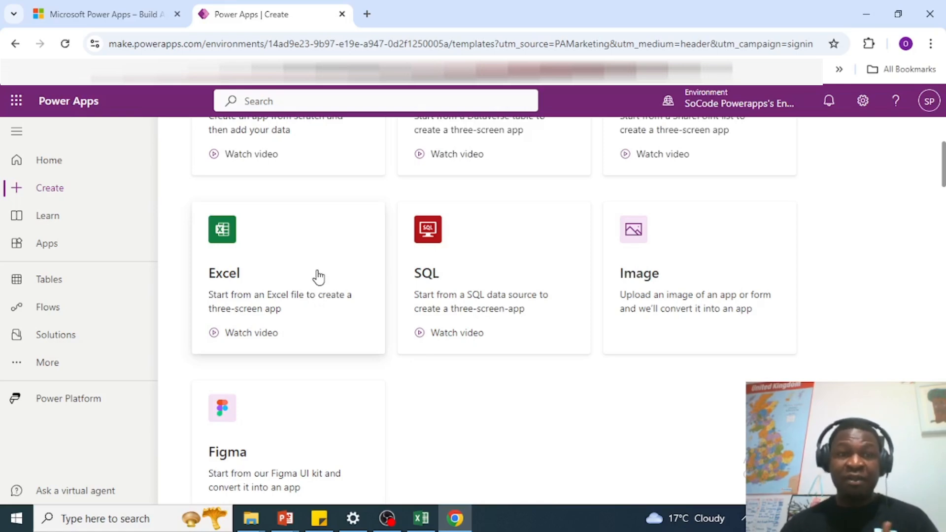
Step: In a new tab, go to Gmail and launch Sheets from the Google apps grid
left_click(367, 14)
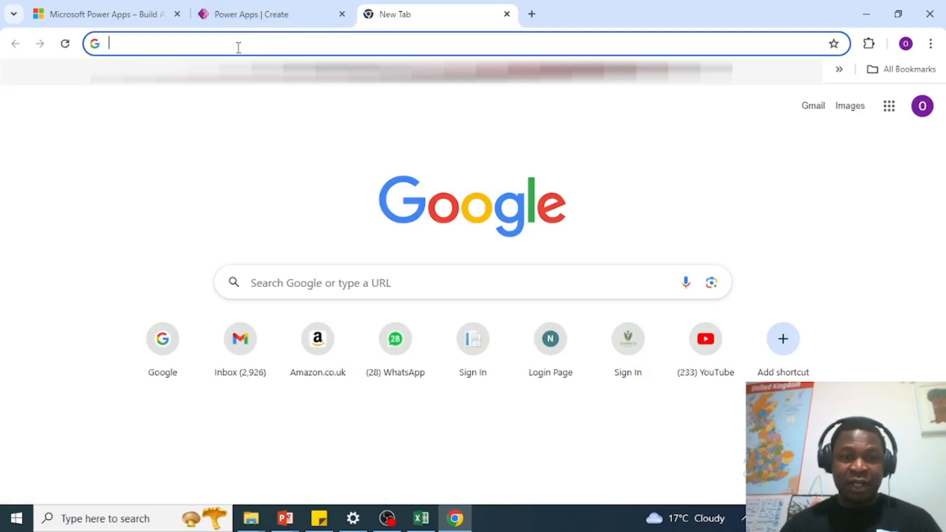
left_click(239, 356)
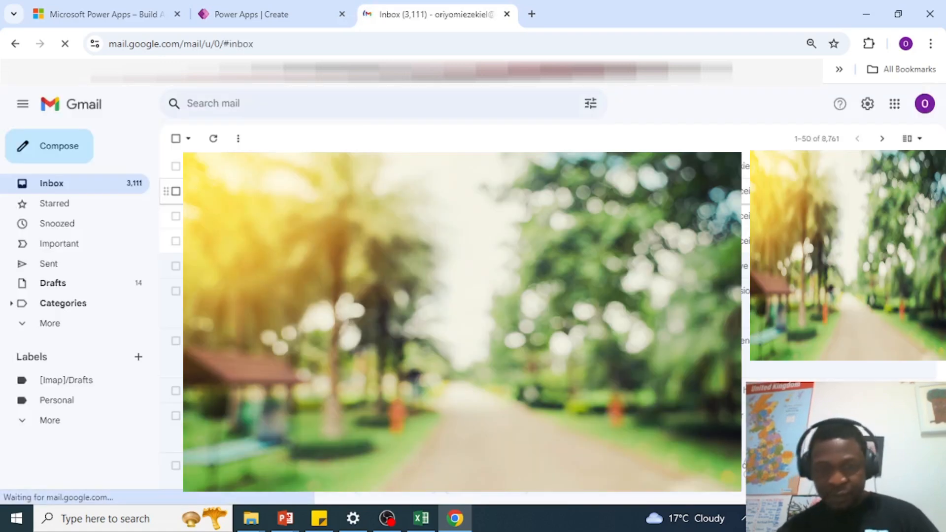
left_click(895, 105)
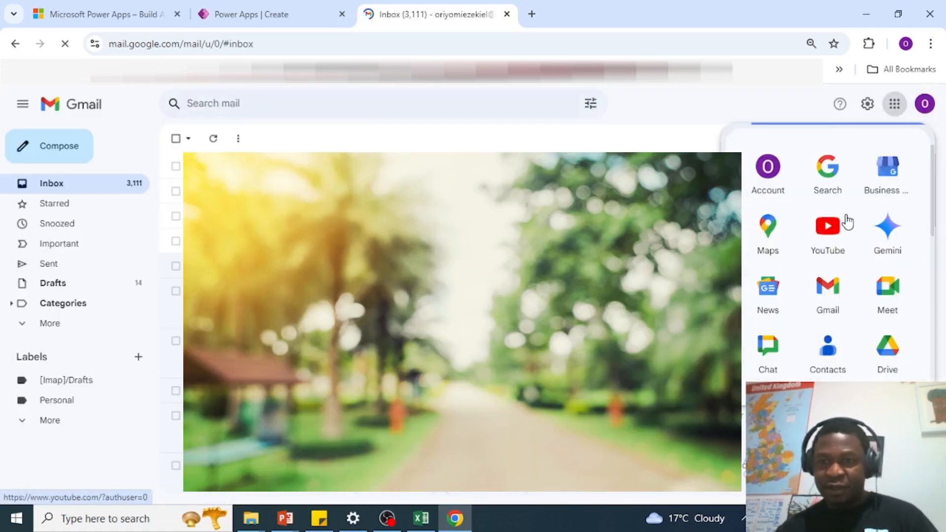
scroll(851, 319, "down", 2)
scroll(852, 318, "up", 2)
scroll(851, 316, "down", 4)
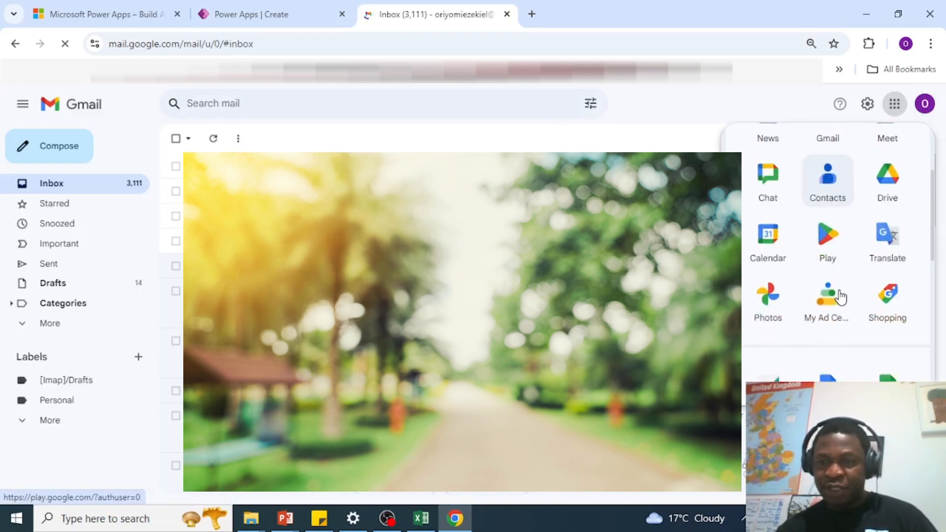
left_click(886, 354)
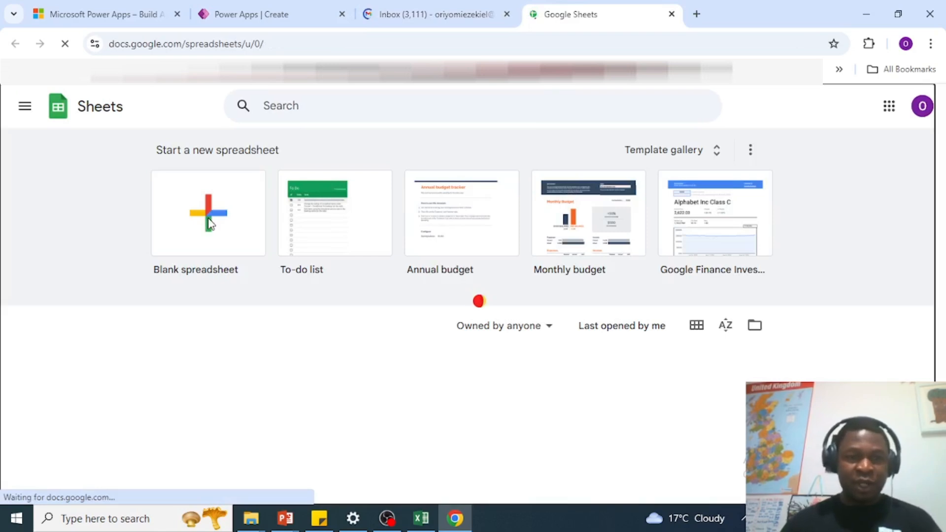
Step: Create a blank spreadsheet and enter headers Firstname, Lastname and City in A1–C1
left_click(209, 221)
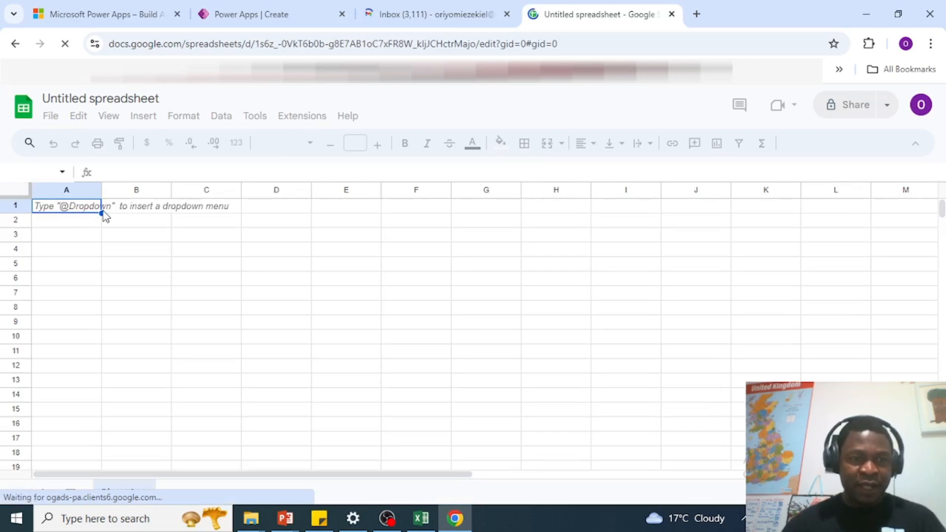
type("Fir")
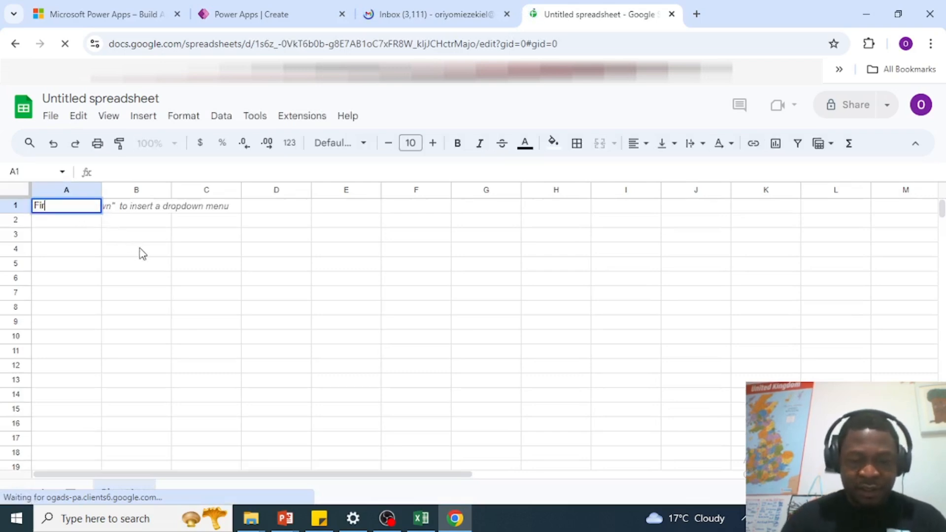
type("stname")
key("Tab")
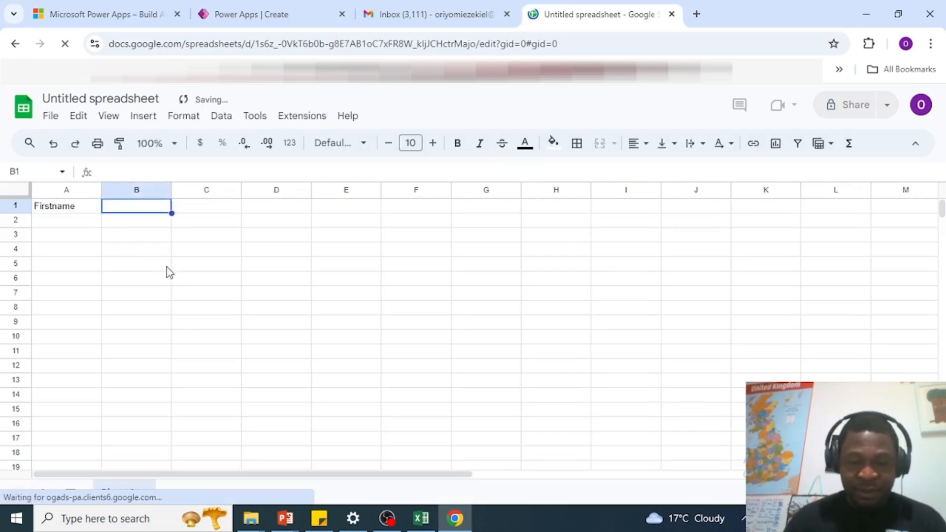
type("Lastname")
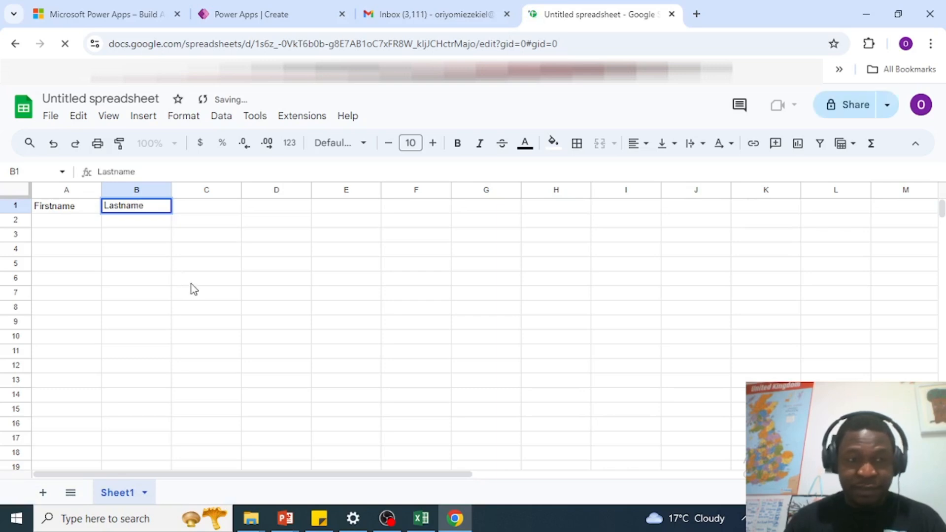
key("Tab")
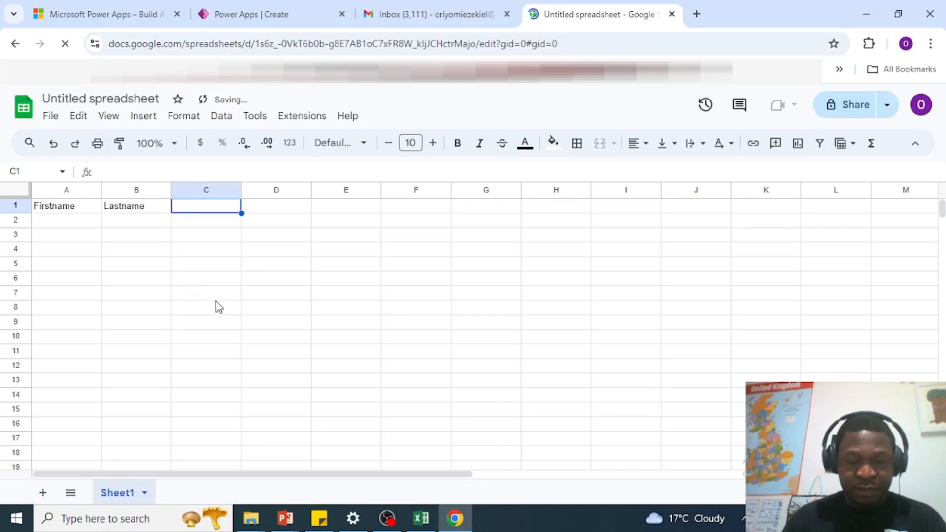
type("Ci")
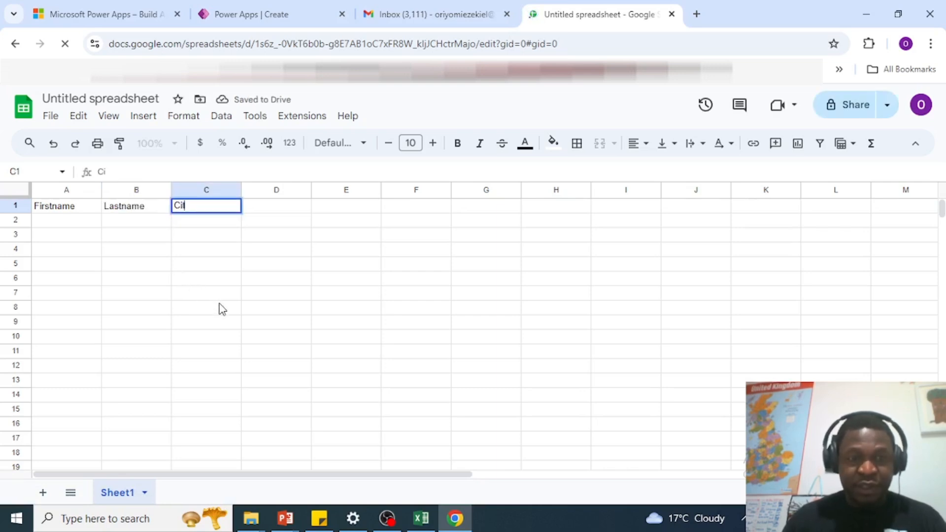
type("ty")
key("Tab")
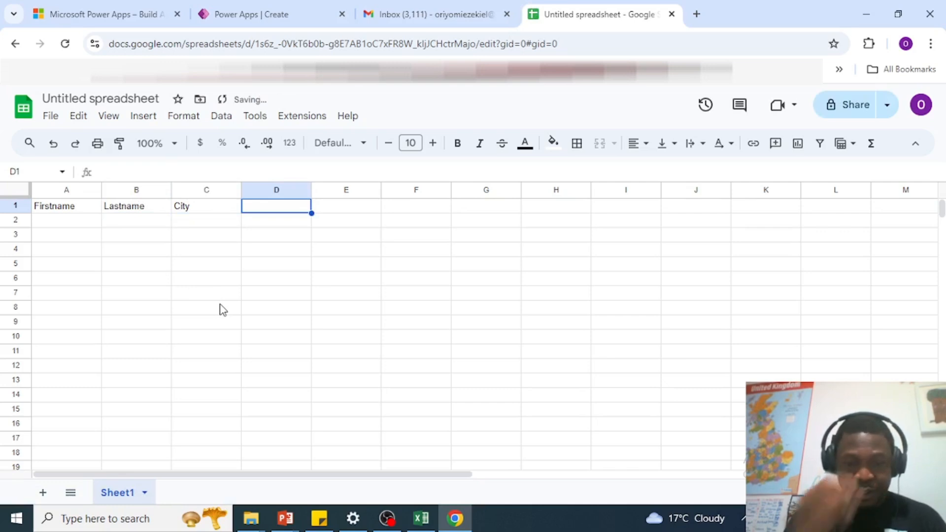
Step: Add the headers Country, Age and Phonenumber in D1–F1
type("Country")
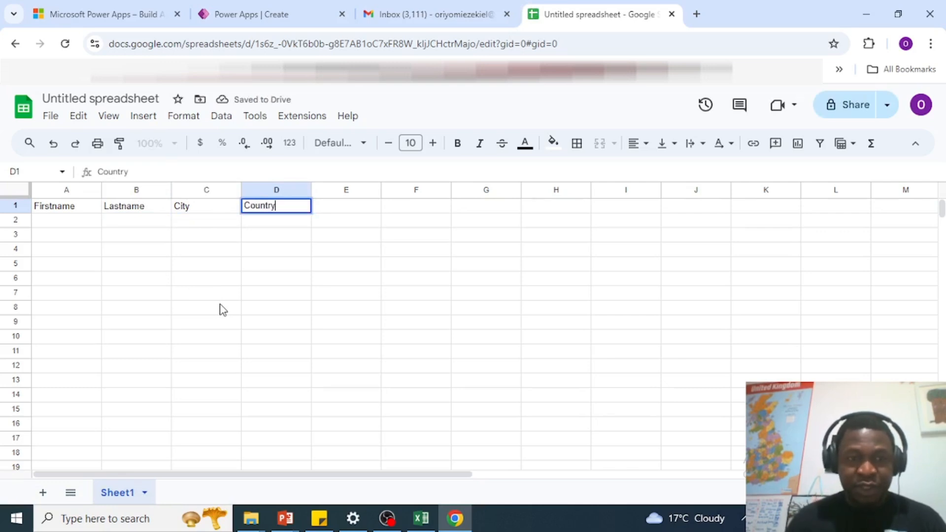
key("Tab")
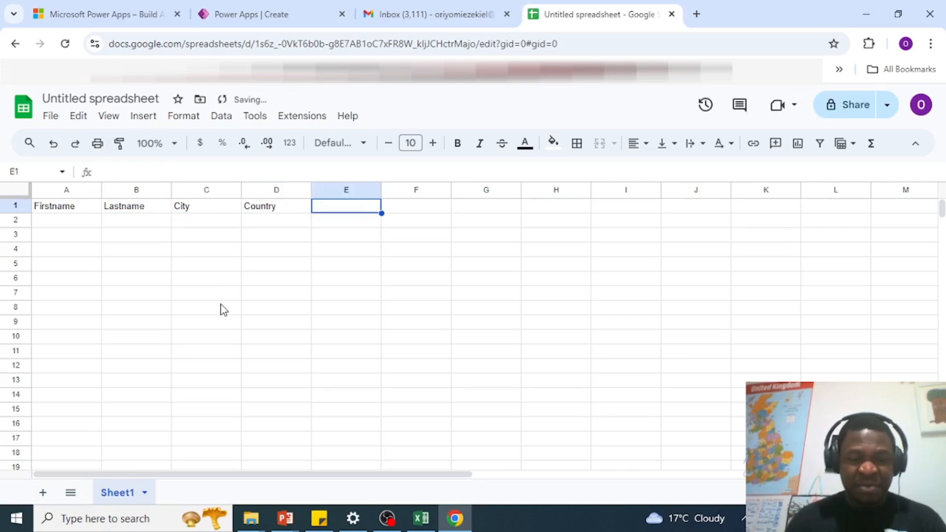
type("Age")
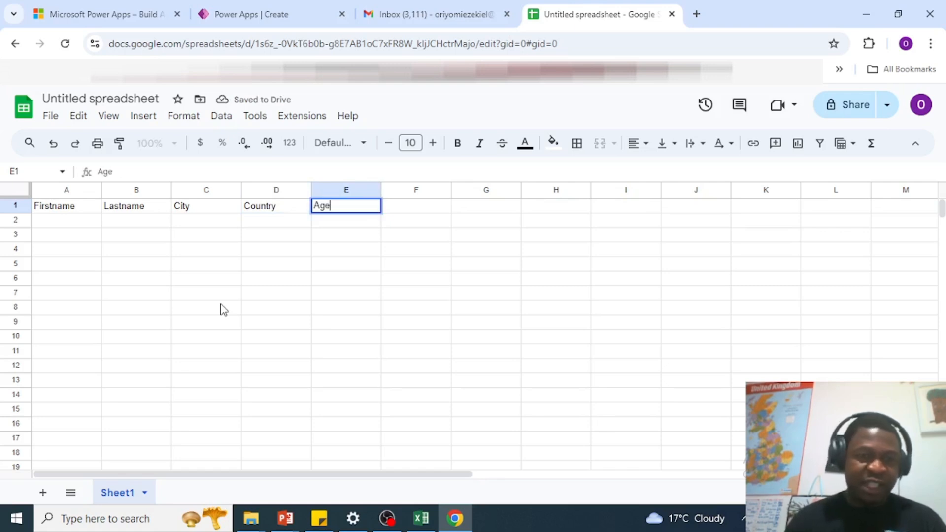
key("Tab")
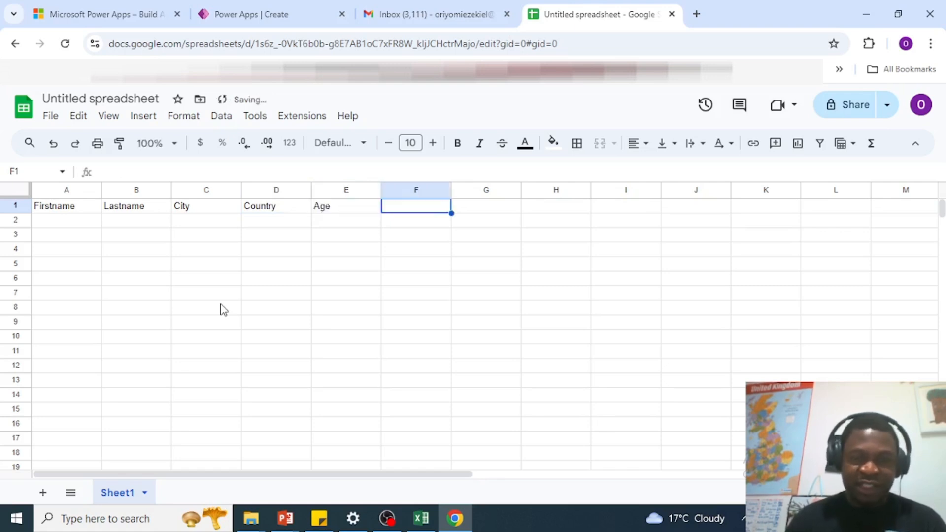
type("Phonenumber")
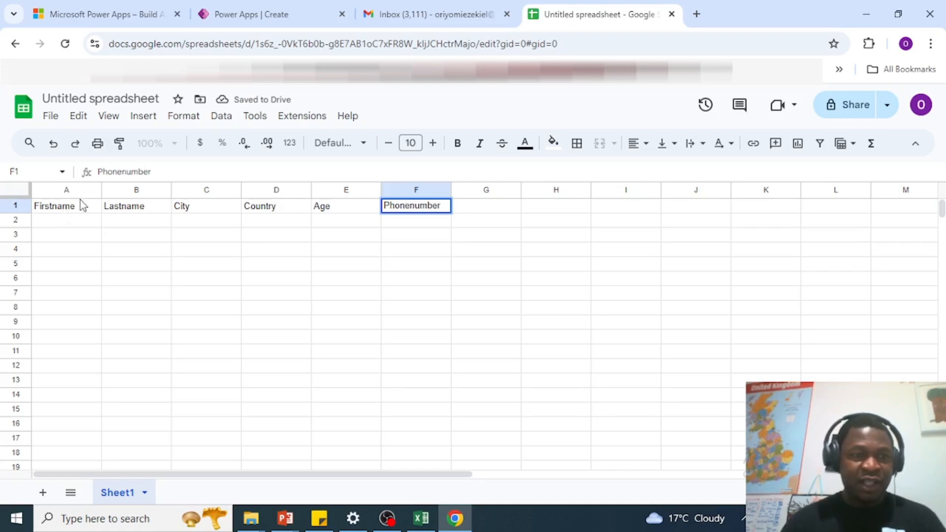
left_click(98, 99)
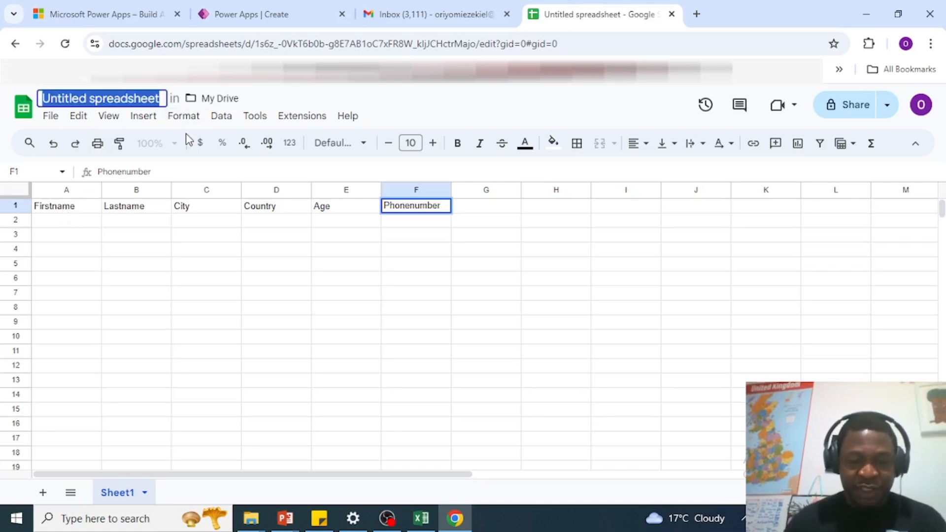
Step: Name the spreadsheet MyCustomersList and confirm by clicking into the grid
type("MyCusto")
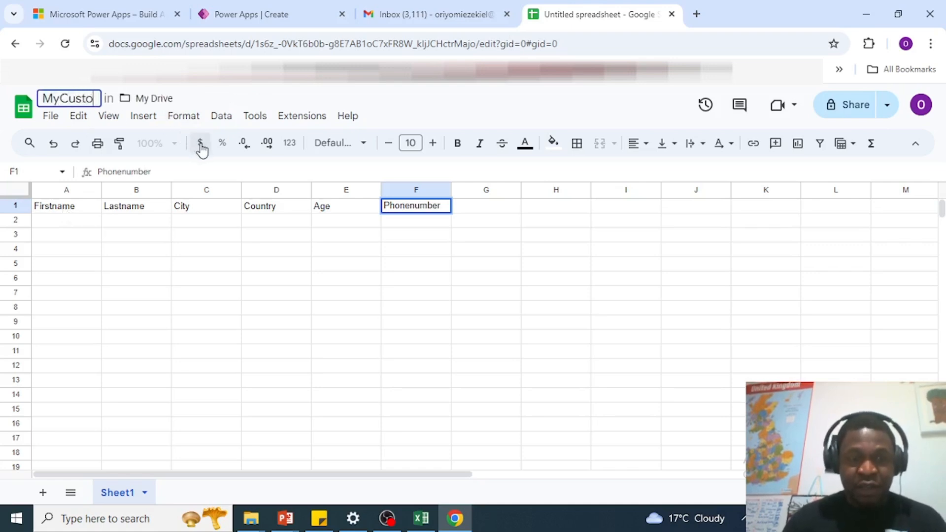
type("mer")
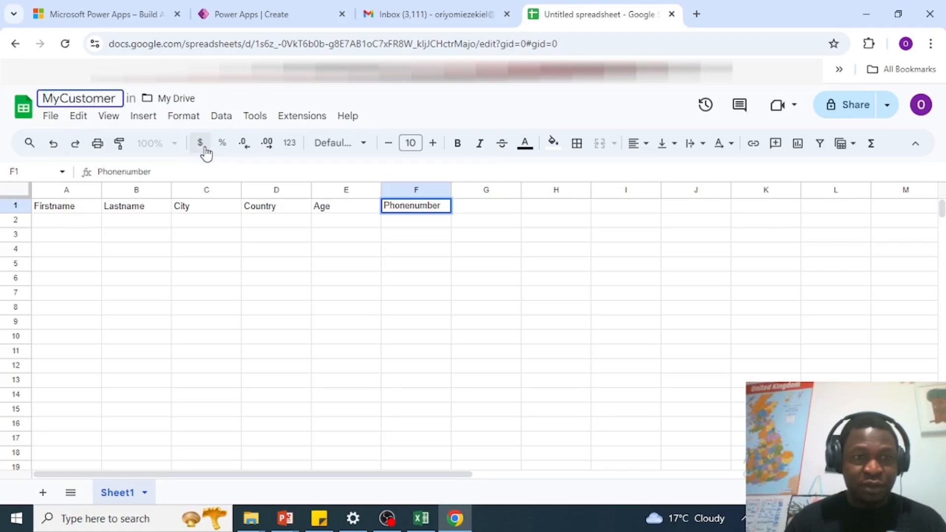
type("sList")
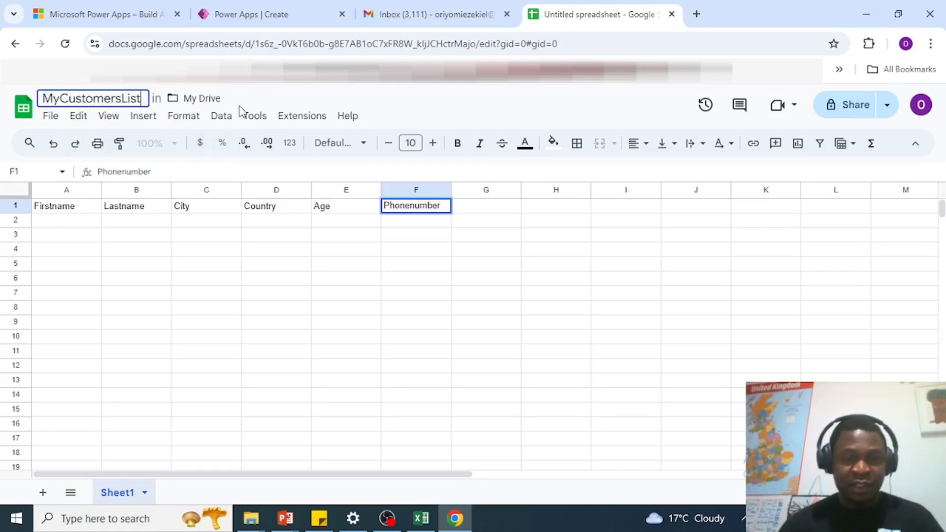
left_click(70, 210)
left_click(143, 206)
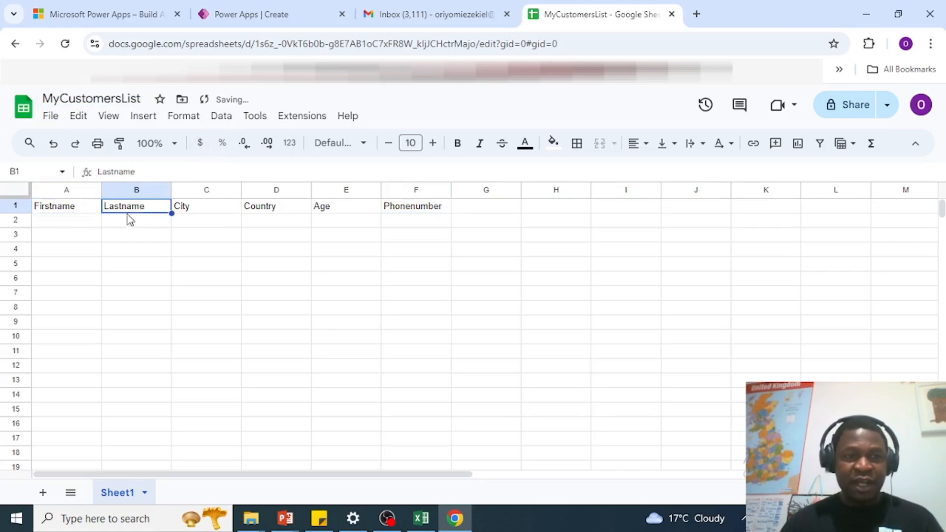
left_click(82, 210)
left_click(138, 218)
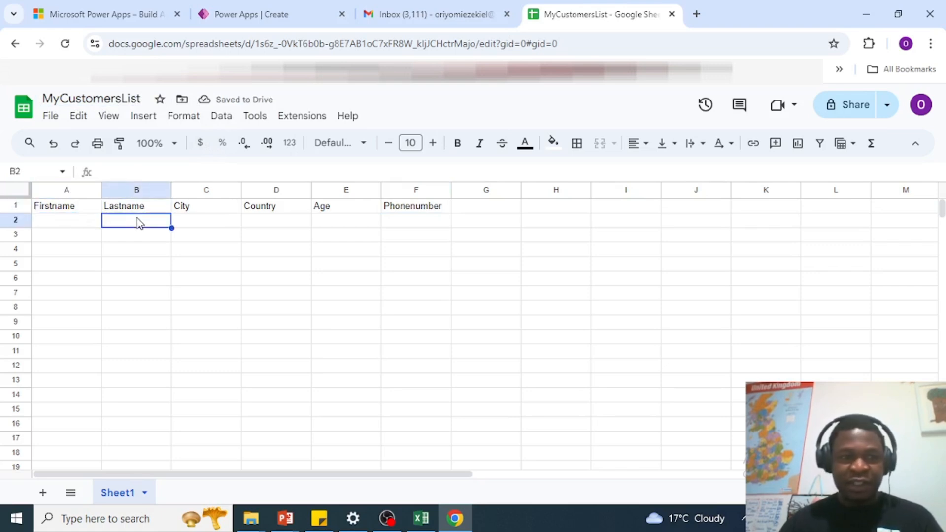
Step: Close the File menu unused and return to the Power Apps Create tab
left_click(47, 117)
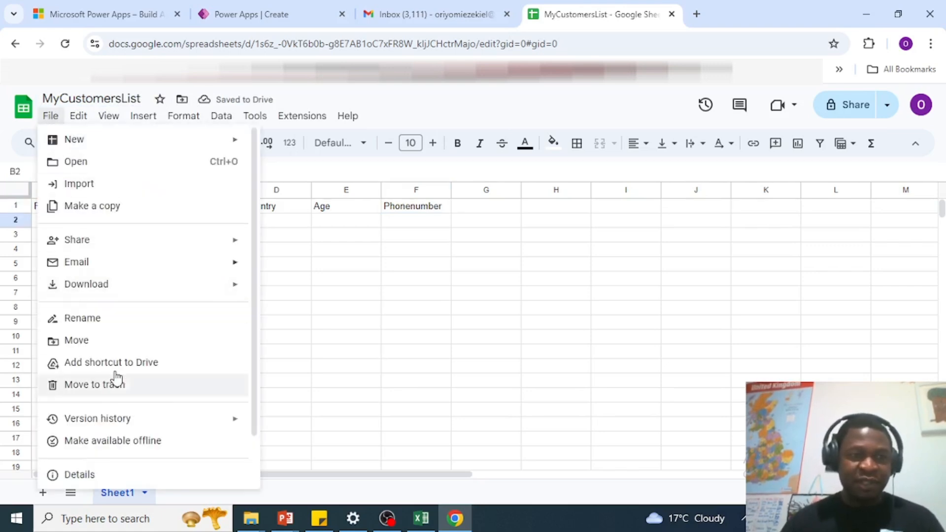
left_click(295, 210)
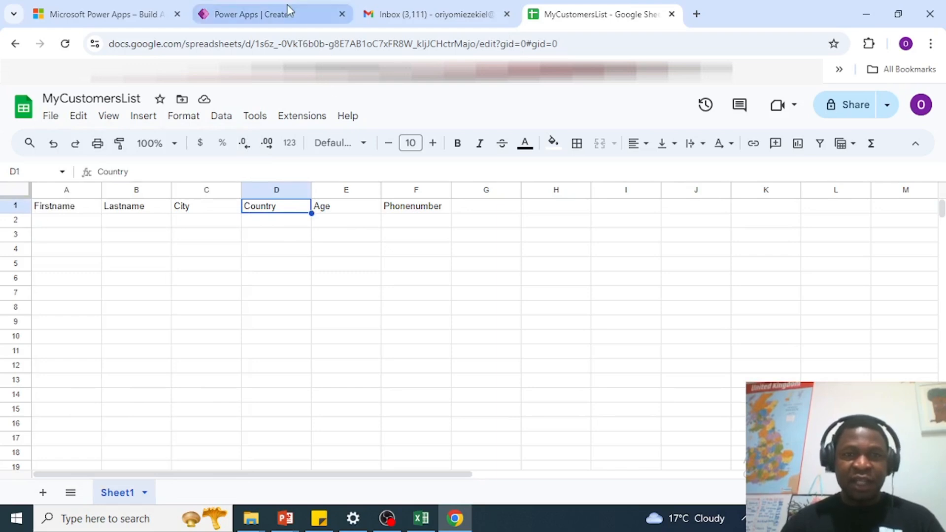
left_click(271, 16)
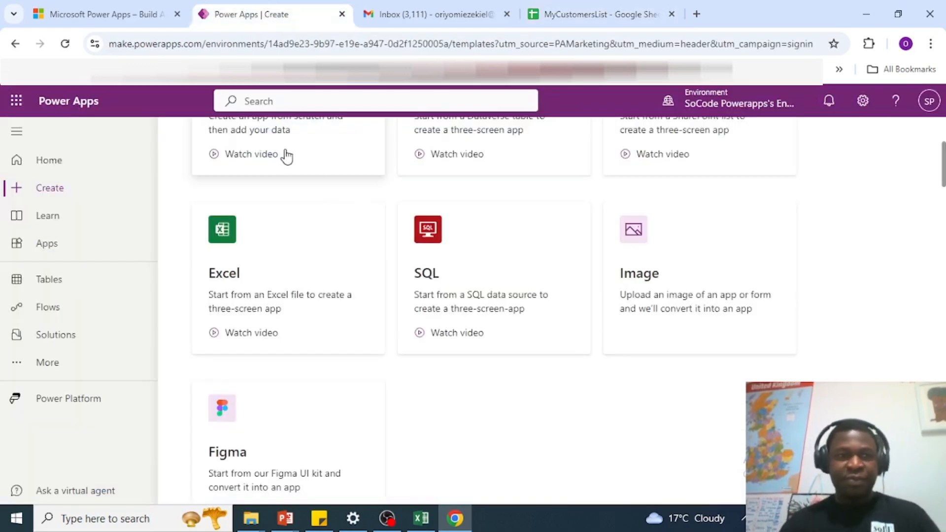
Step: Start a new canvas app from the Excel data card on the Create page
left_click(268, 256)
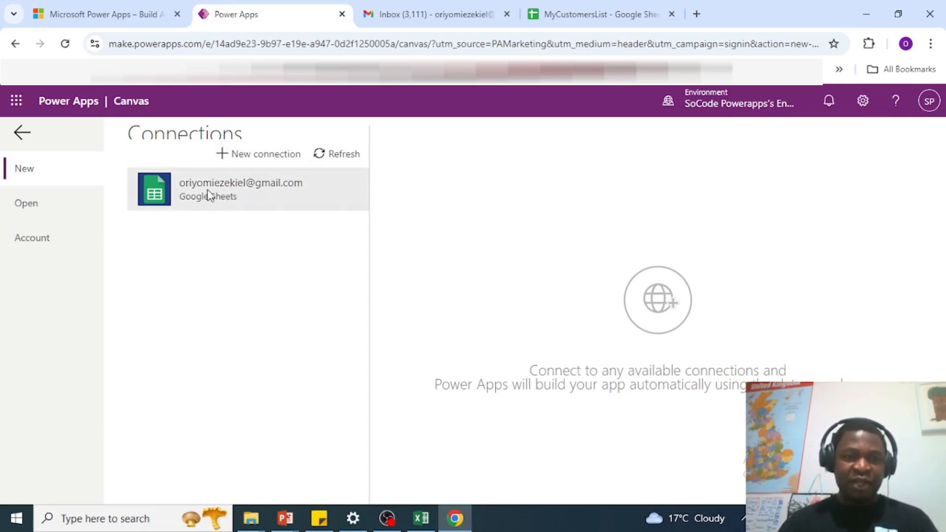
Step: Browse the new-connection list and open the Google Sheets connector's details
left_click(260, 157)
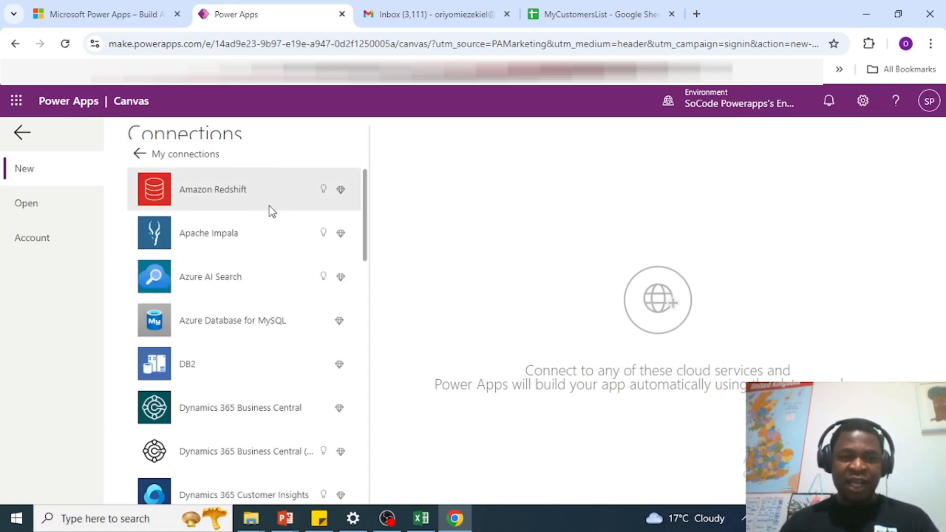
scroll(273, 212, "down", 15)
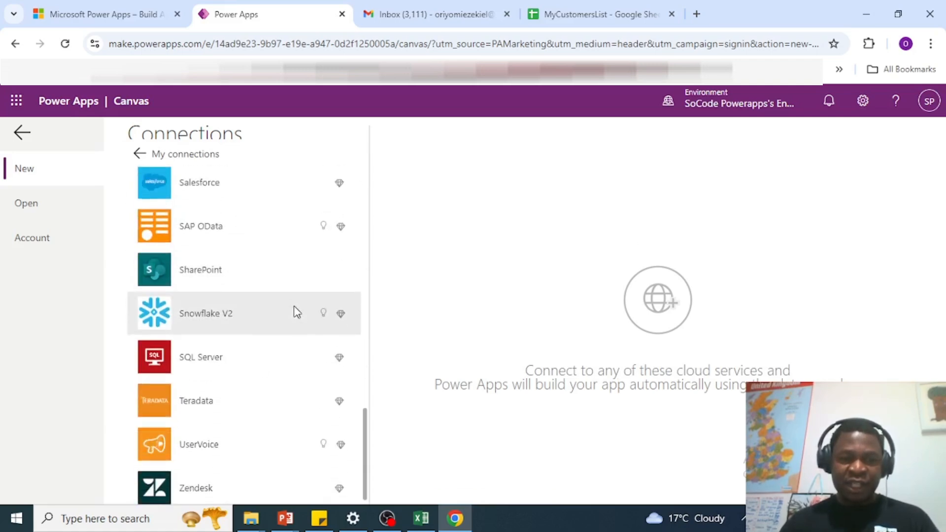
scroll(304, 374, "up", 1)
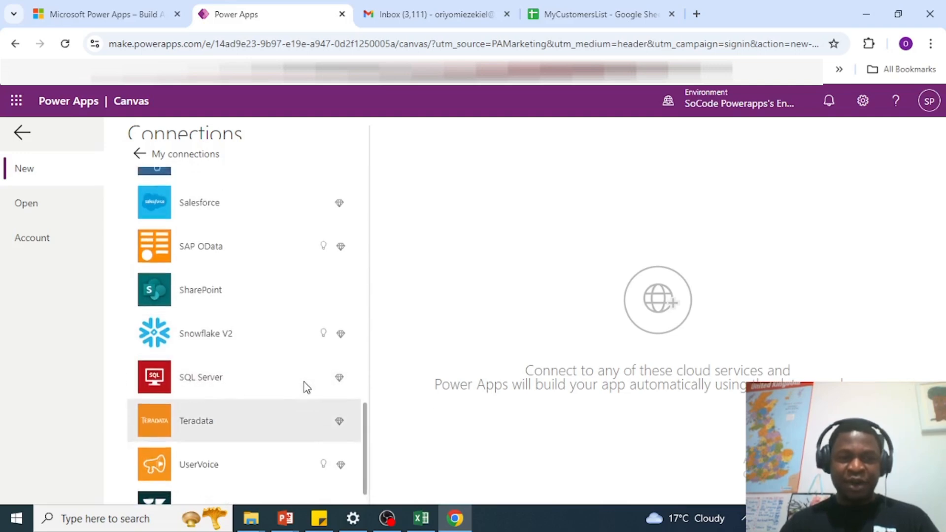
scroll(305, 387, "up", 15)
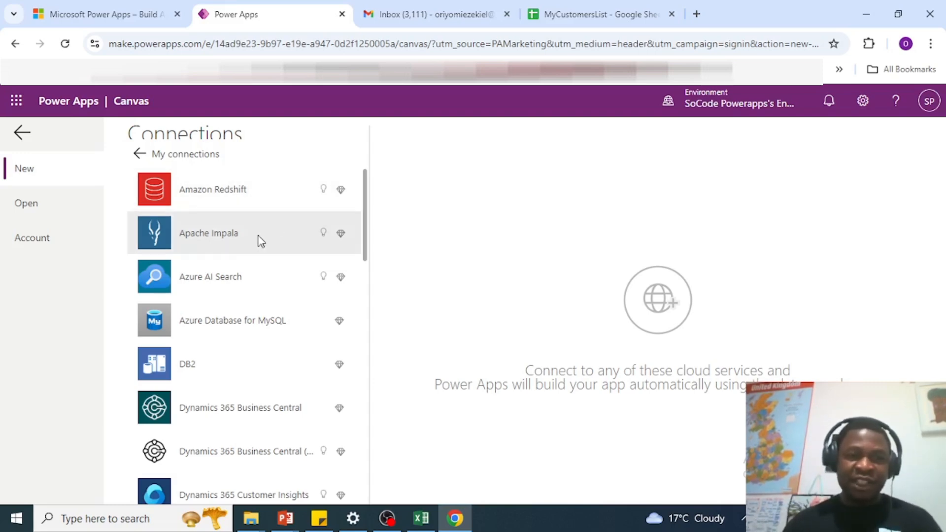
scroll(247, 240, "down", 2)
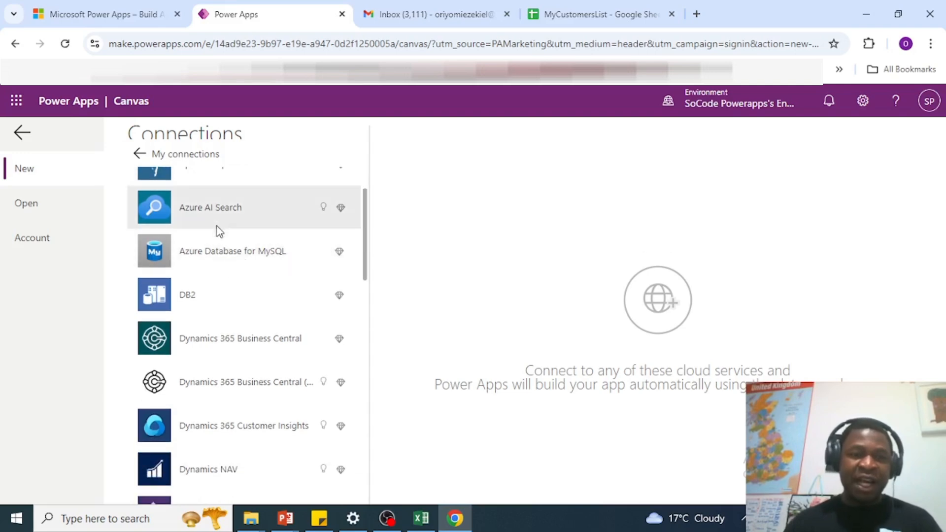
scroll(267, 357, "down", 15)
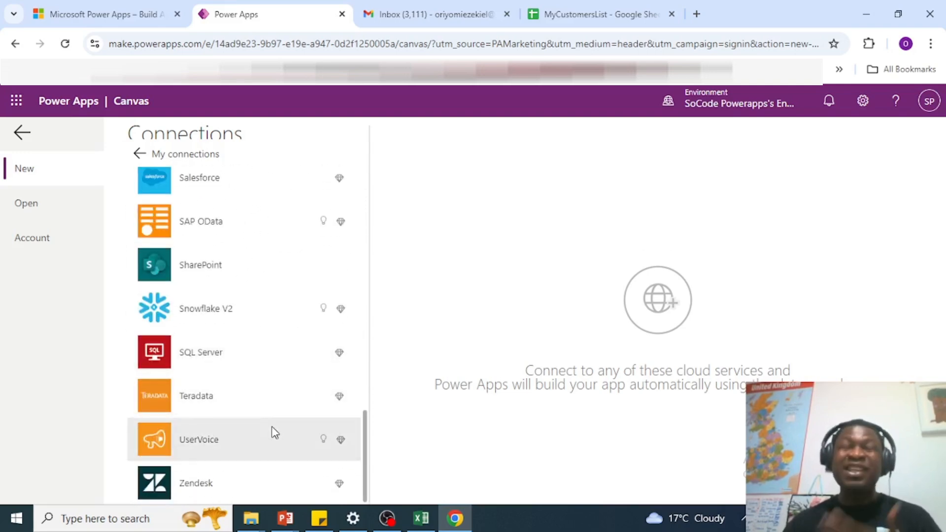
scroll(247, 399, "up", 15)
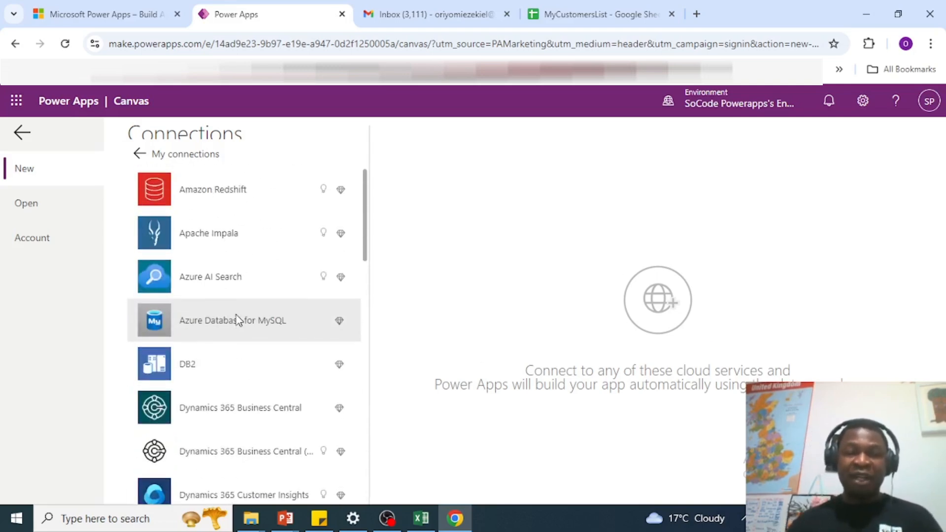
scroll(228, 276, "down", 10)
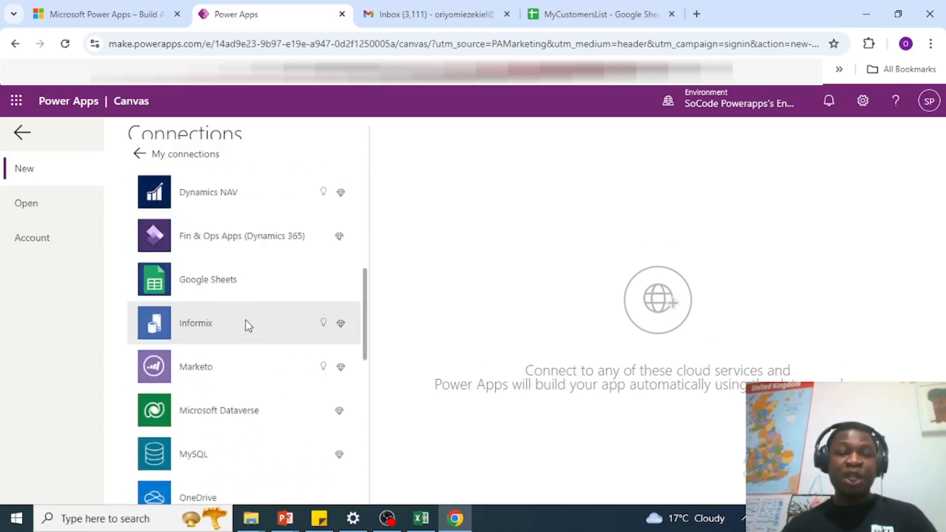
scroll(247, 353, "down", 2)
scroll(247, 349, "up", 8)
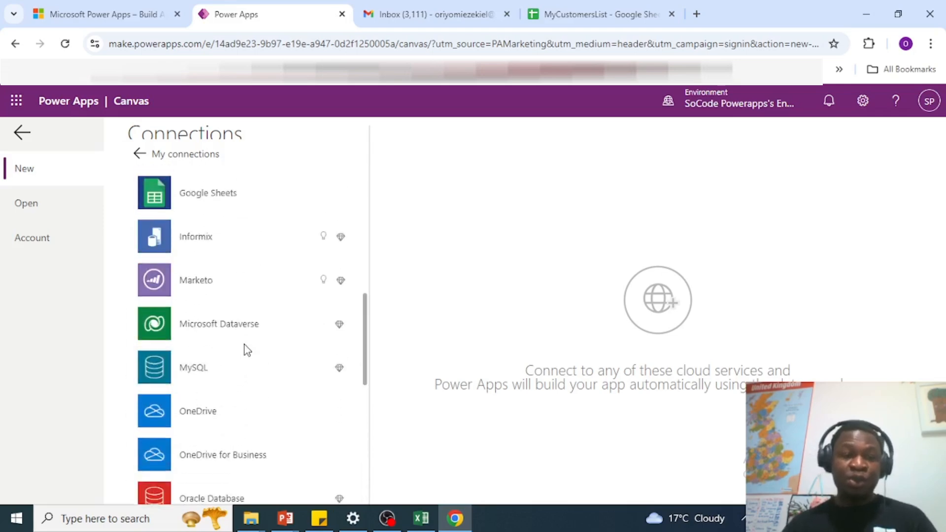
scroll(238, 348, "up", 3)
scroll(232, 276, "down", 3)
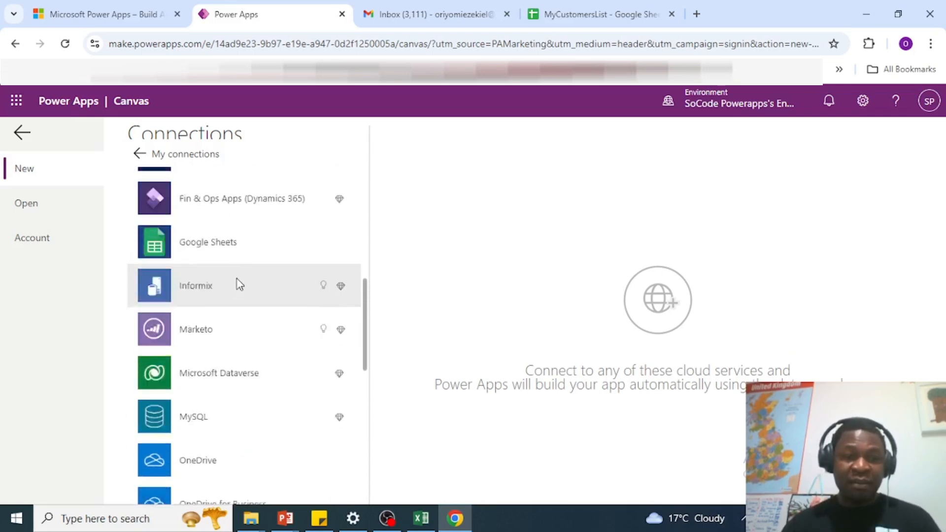
scroll(239, 281, "up", 6)
scroll(259, 242, "up", 2)
scroll(261, 254, "down", 6)
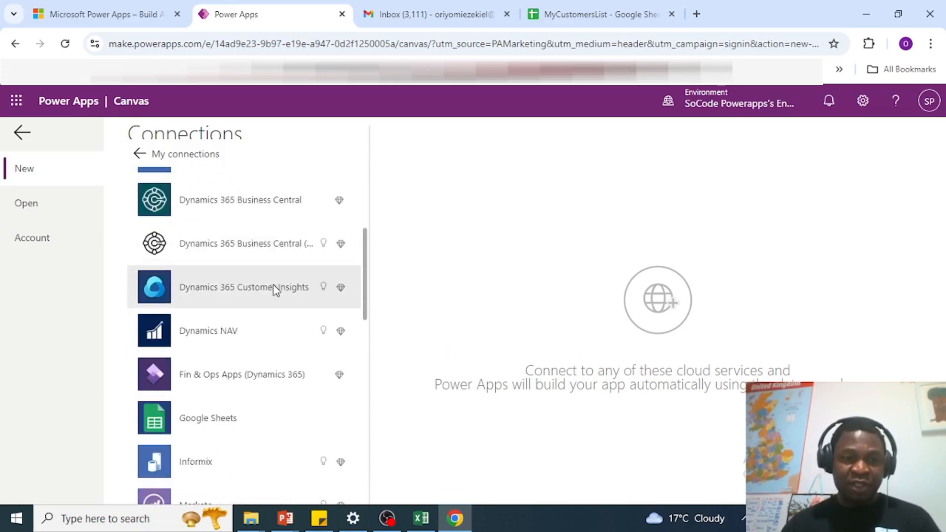
left_click(244, 350)
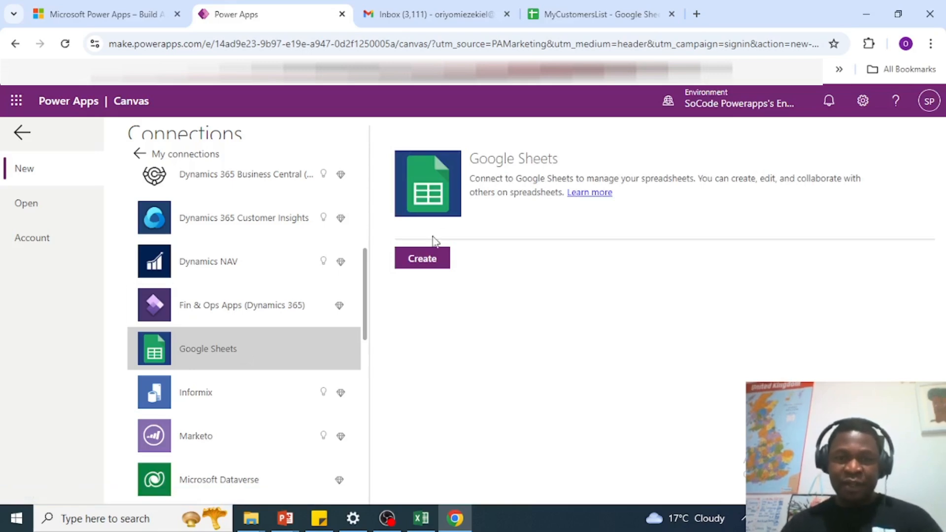
Step: Create the Google Sheets connection with the Google account, allowing Drive and Sheets access
left_click(428, 261)
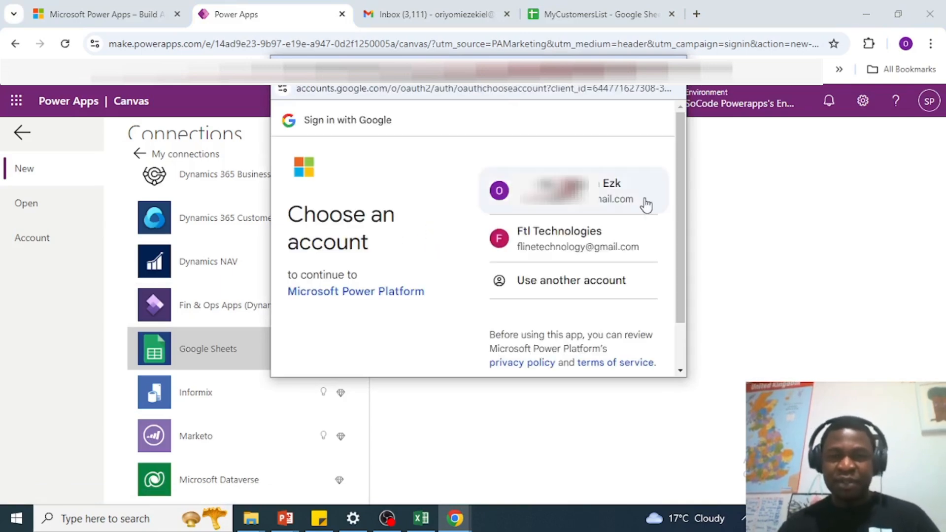
left_click(571, 190)
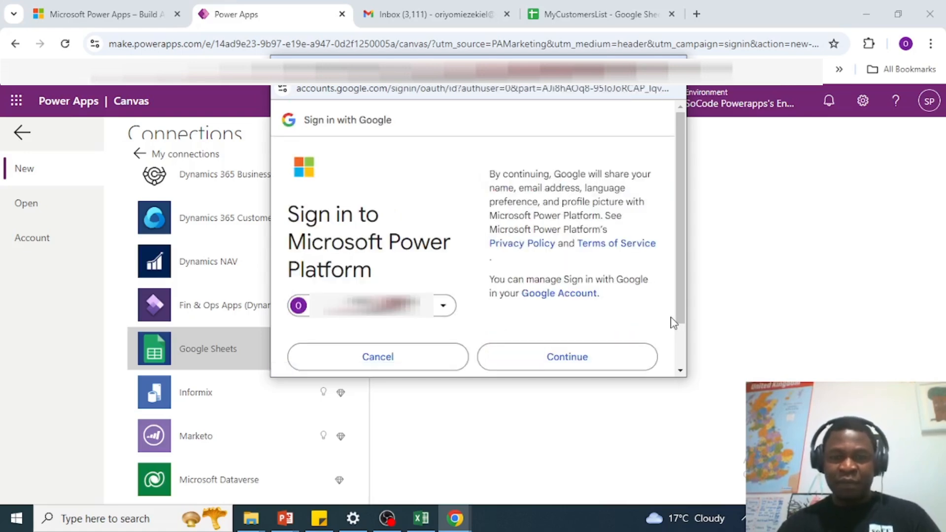
scroll(682, 342, "down", 2)
scroll(681, 264, "up", 2)
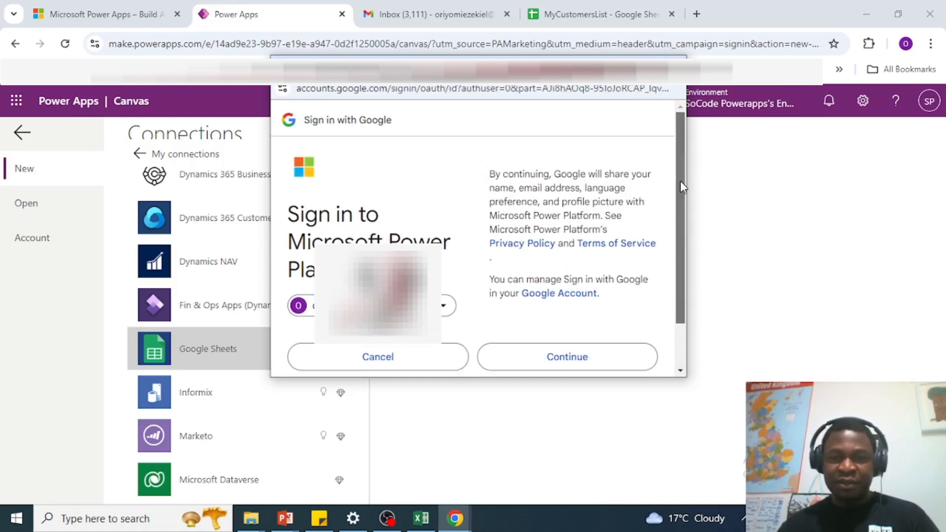
left_click(569, 359)
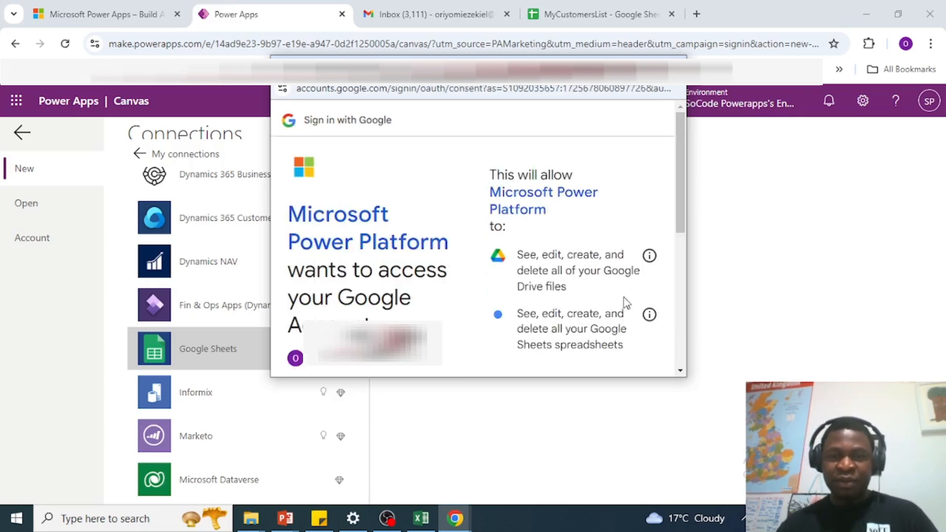
left_click_drag(682, 213, 681, 347)
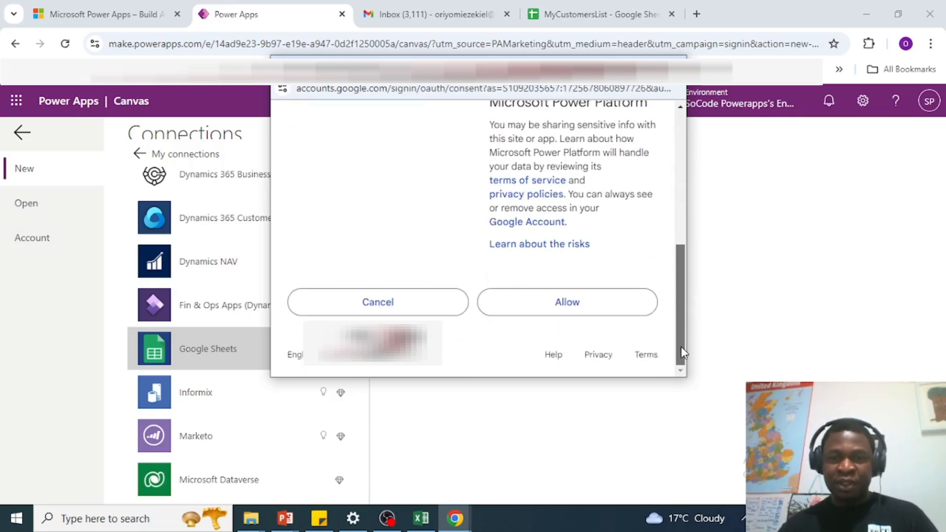
left_click(579, 304)
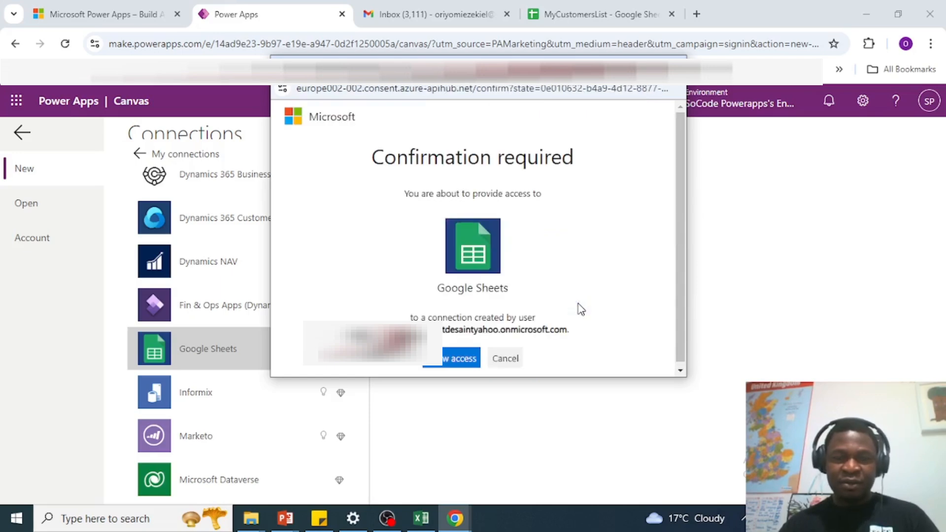
left_click(445, 361)
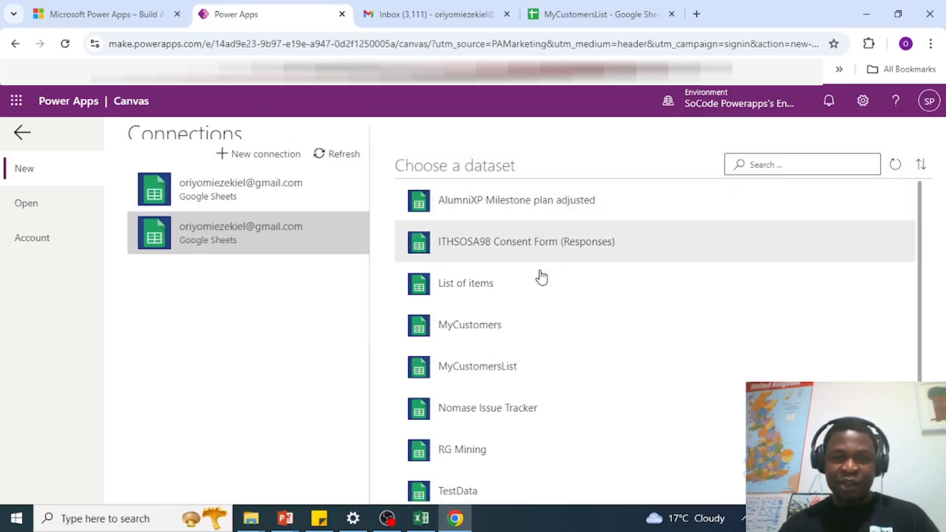
Step: Pick MyCustomersList as the dataset and Sheet1 as its table, then view the spreadsheet tab
scroll(542, 320, "down", 1)
scroll(473, 276, "up", 1)
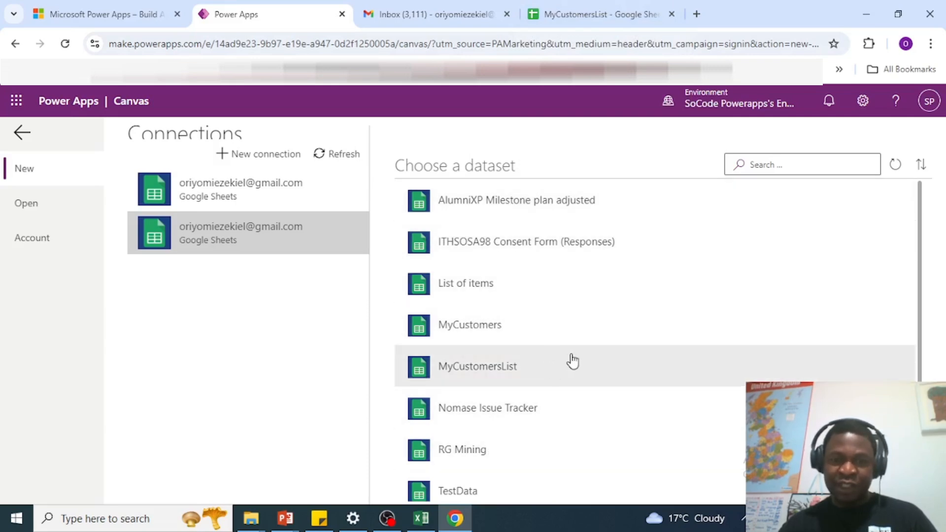
left_click(508, 376)
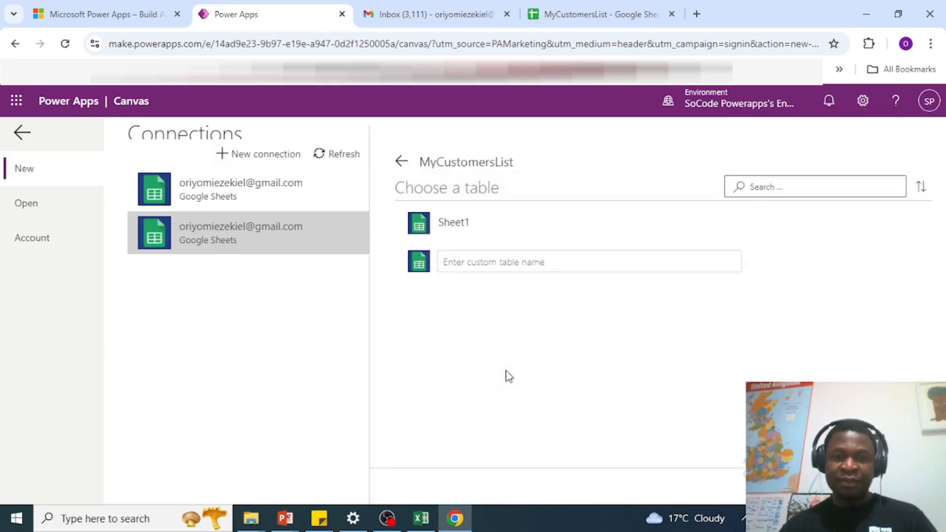
left_click(461, 226)
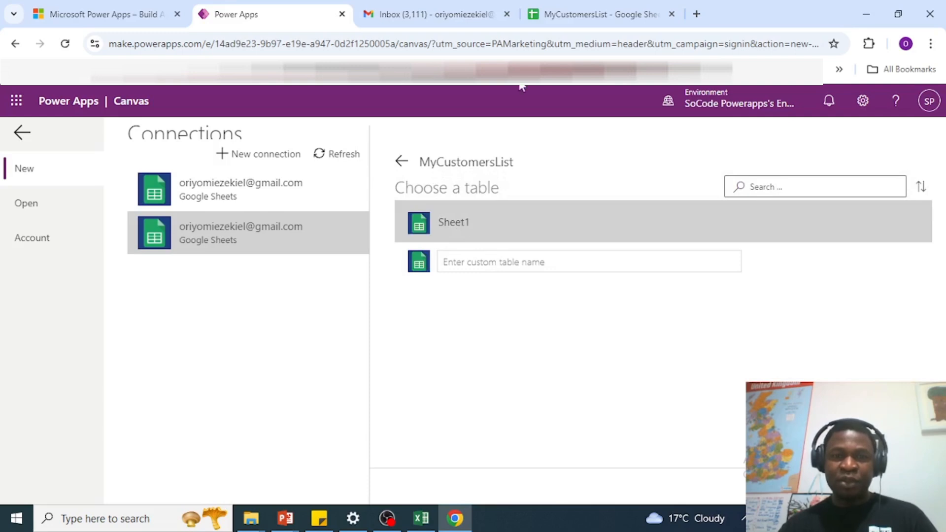
left_click(566, 17)
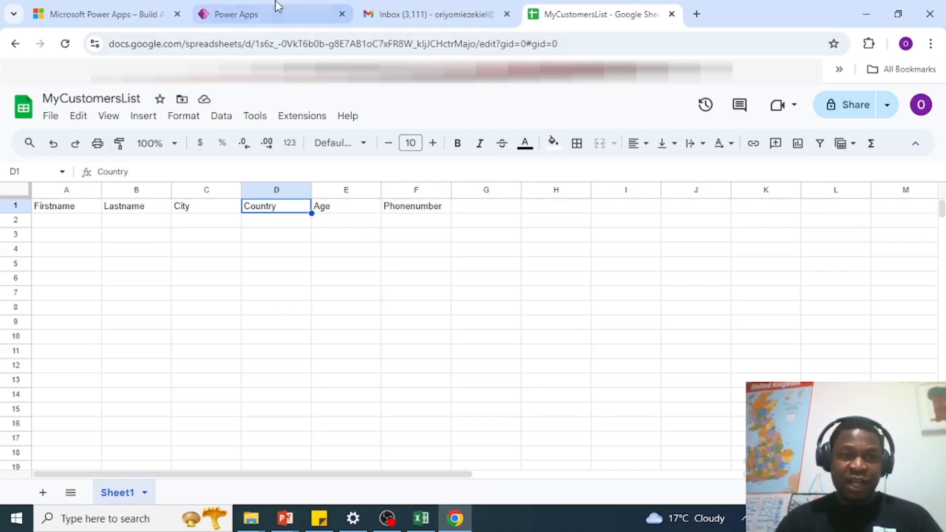
Step: Compare the MyCustomersList sheet with Power Apps, ending on the Sheet1 table chooser
left_click(264, 14)
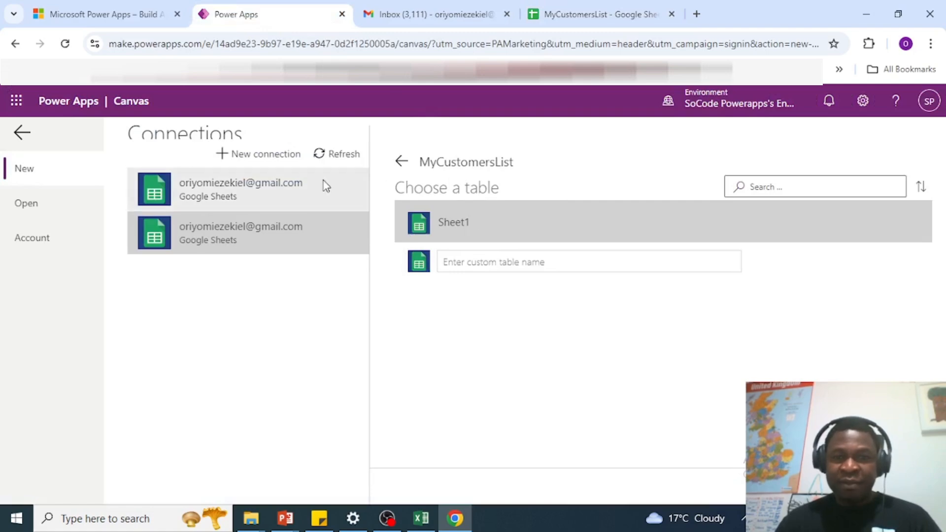
left_click(555, 15)
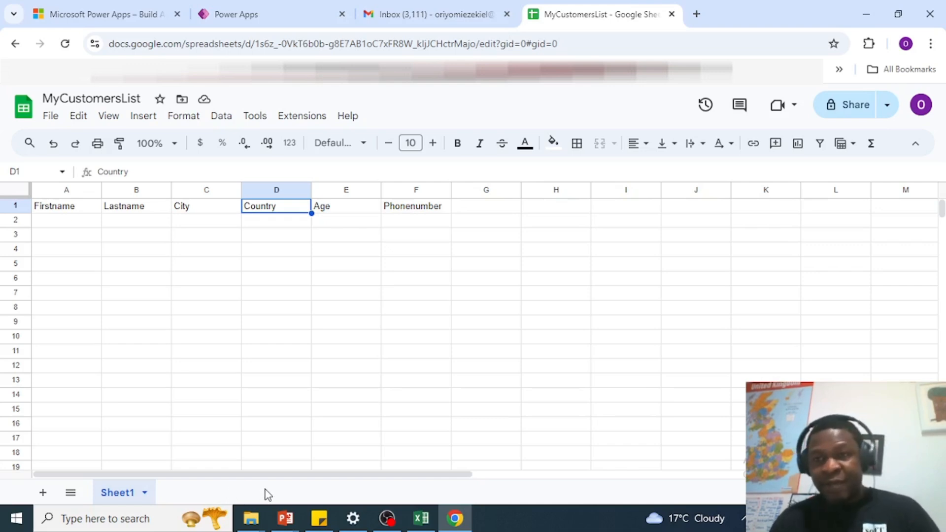
left_click(253, 15)
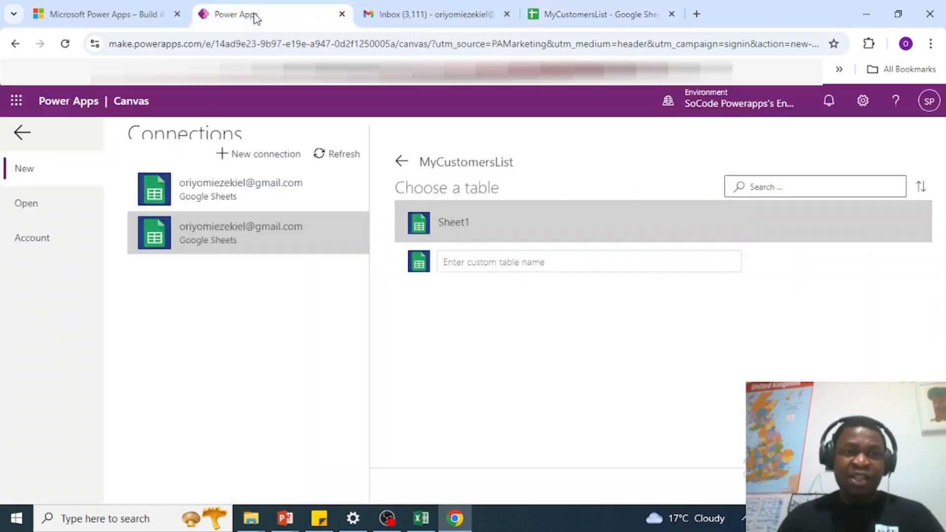
Step: Choose the Sheet1 table of MyCustomersList and generate the canvas app from it
left_click(472, 221)
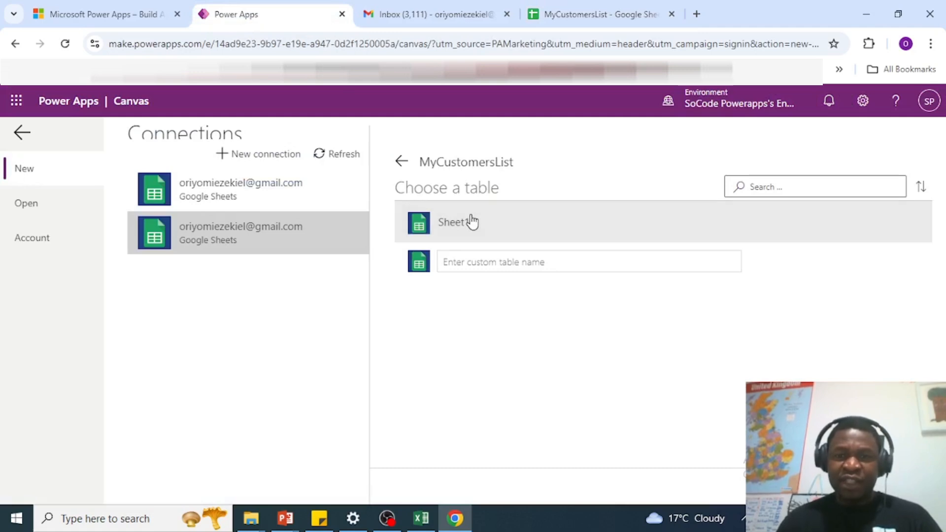
left_click(467, 232)
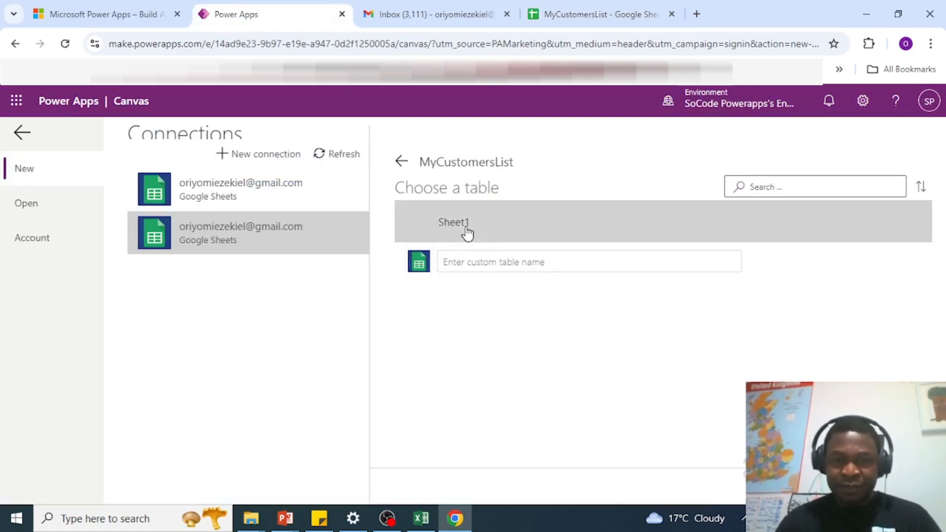
left_click(893, 485)
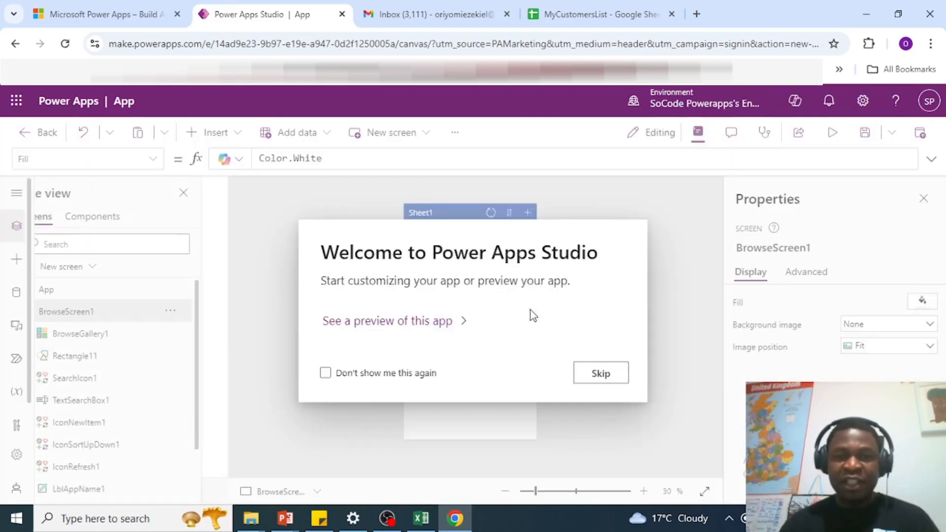
Step: Skip the Welcome dialog and collapse BrowseScreen1's controls in the Tree view
left_click(604, 374)
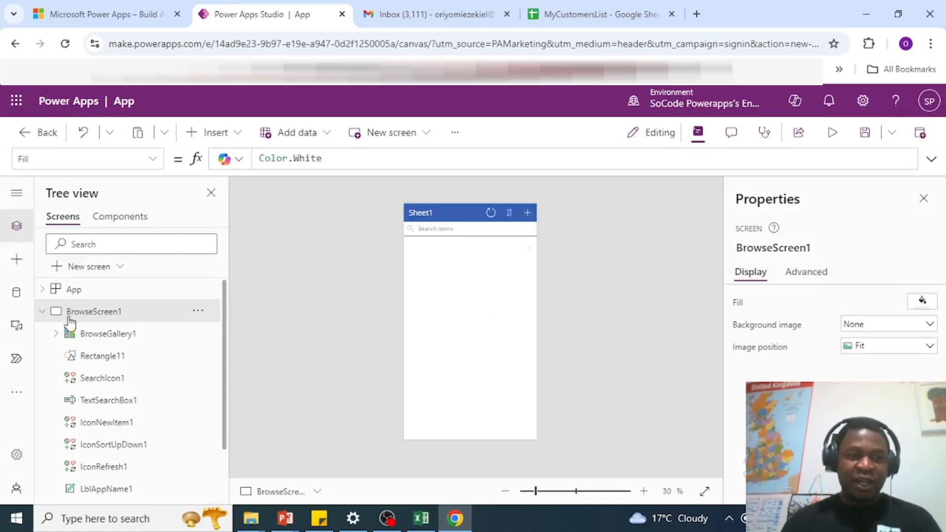
left_click(41, 312)
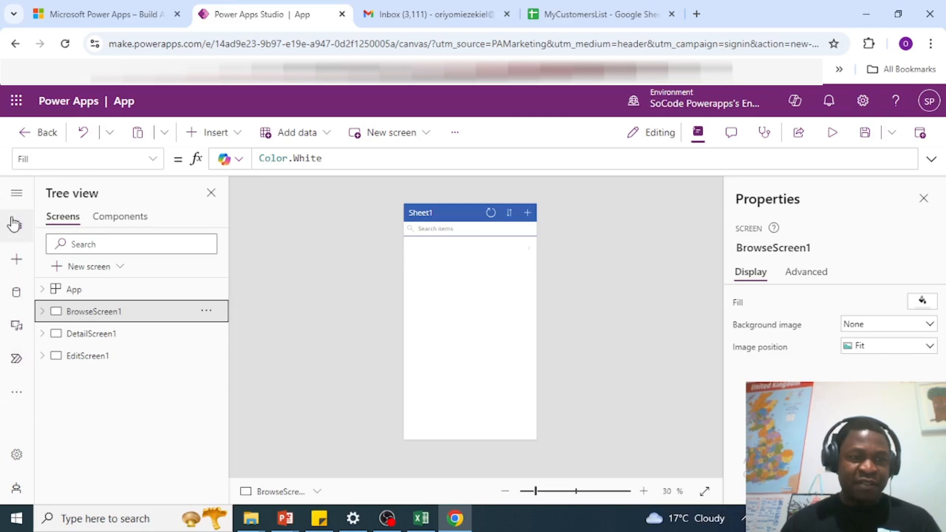
left_click(18, 197)
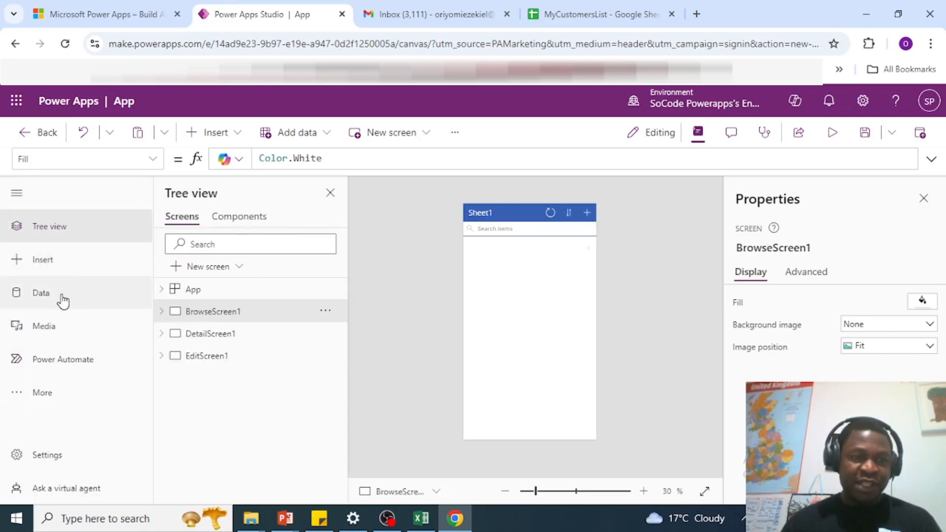
left_click(18, 193)
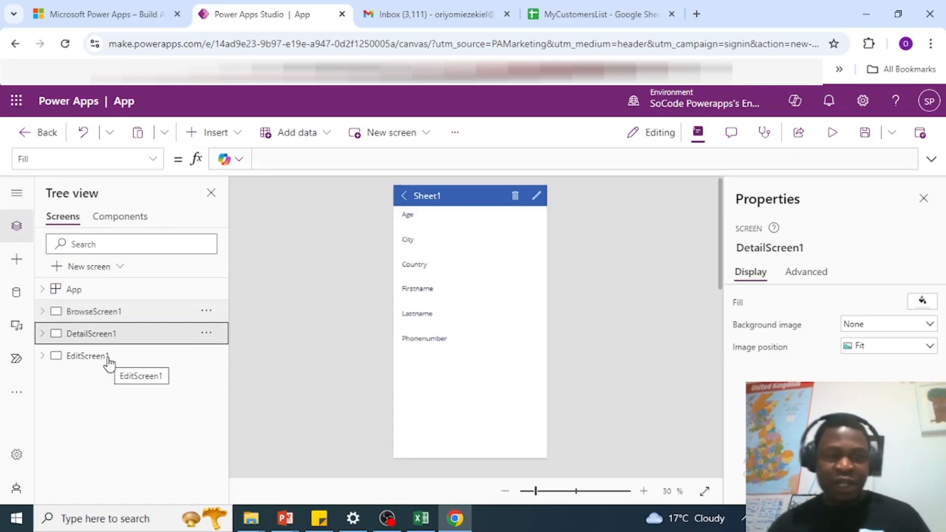
Step: View EditScreen1, BrowseScreen1 and DetailScreen1 on the canvas, then open the Undo menu
left_click(108, 359)
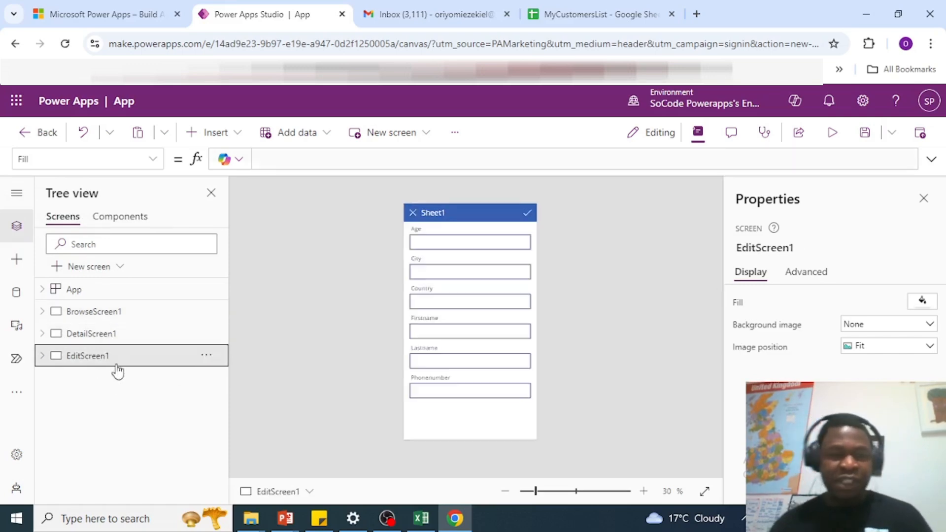
left_click(109, 318)
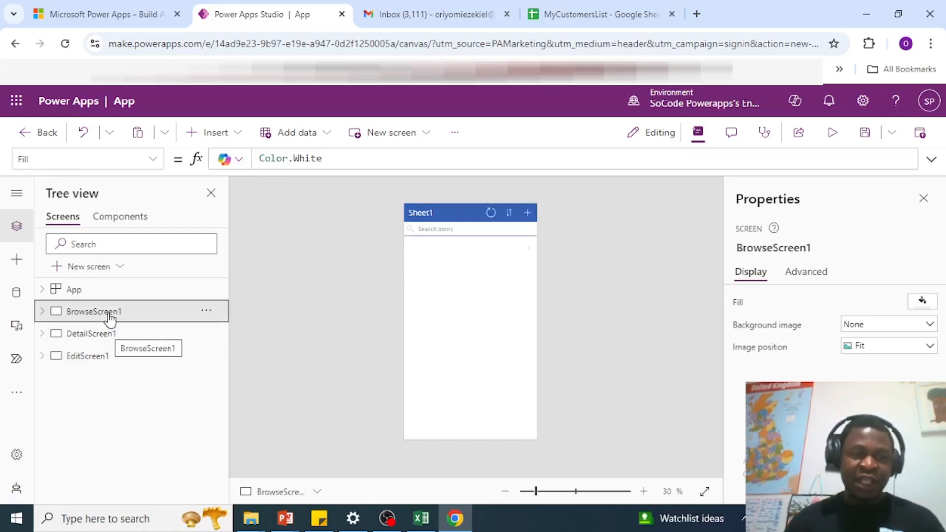
left_click(104, 334)
left_click(102, 355)
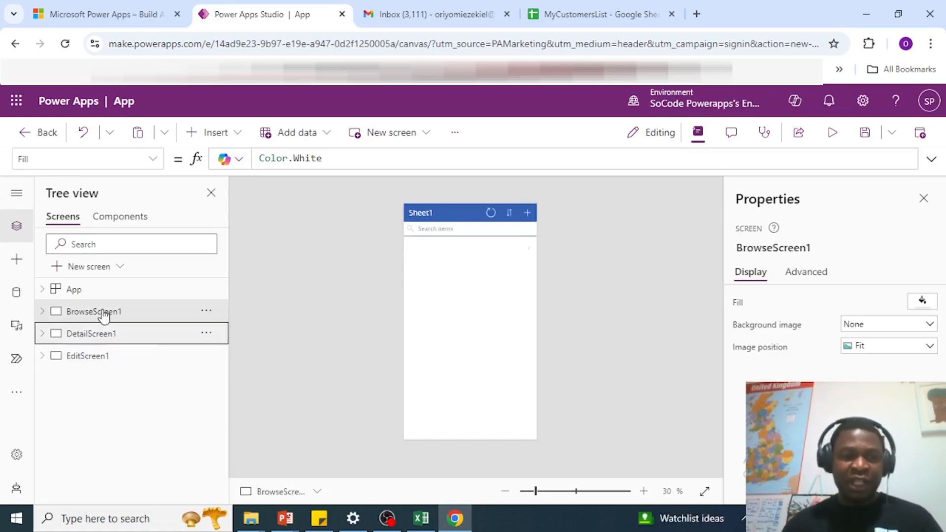
left_click(102, 316)
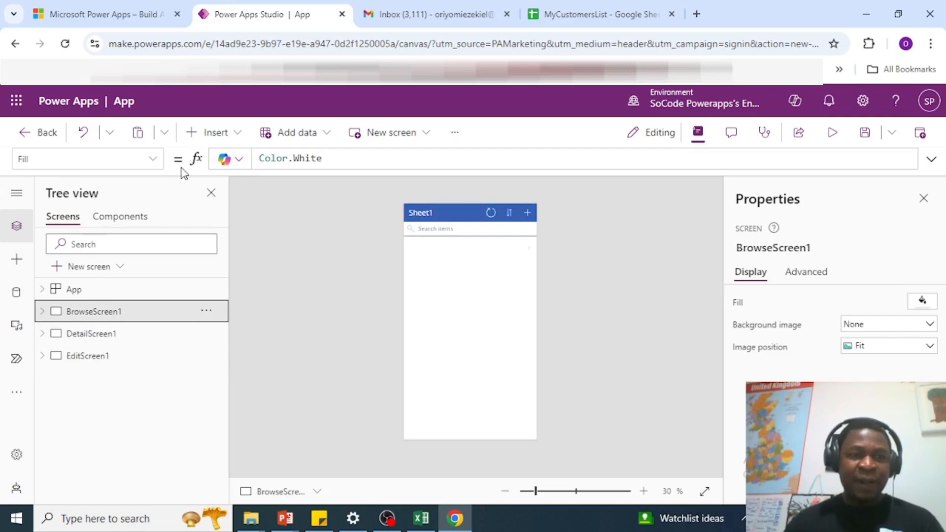
left_click(111, 133)
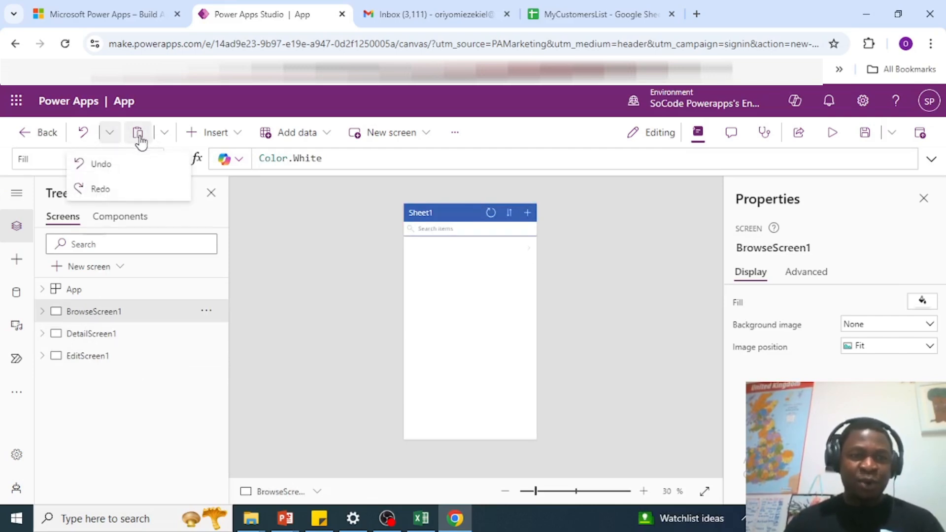
left_click(165, 133)
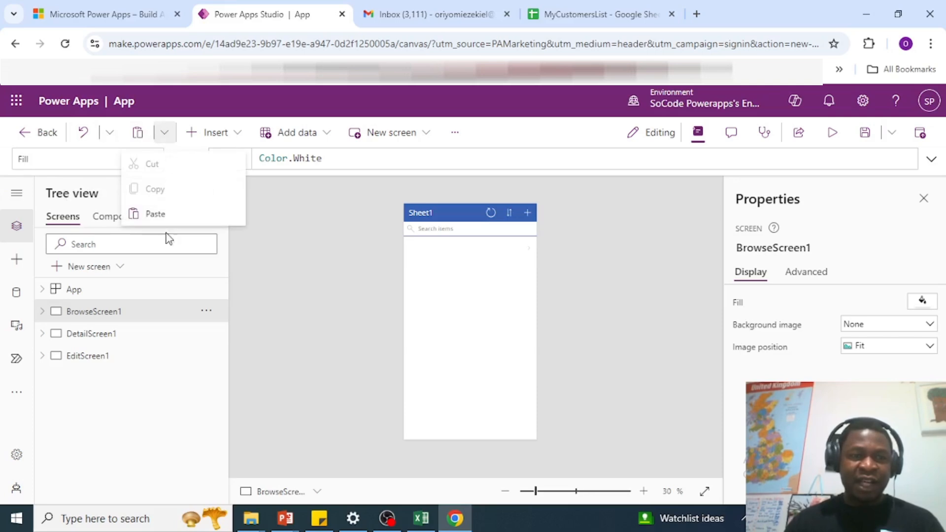
left_click(253, 173)
left_click(236, 132)
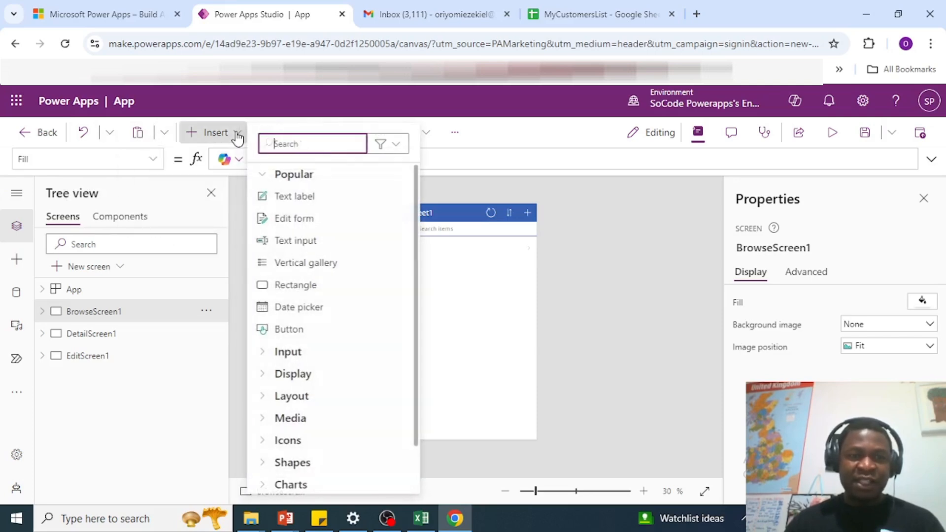
scroll(325, 365, "down", 1)
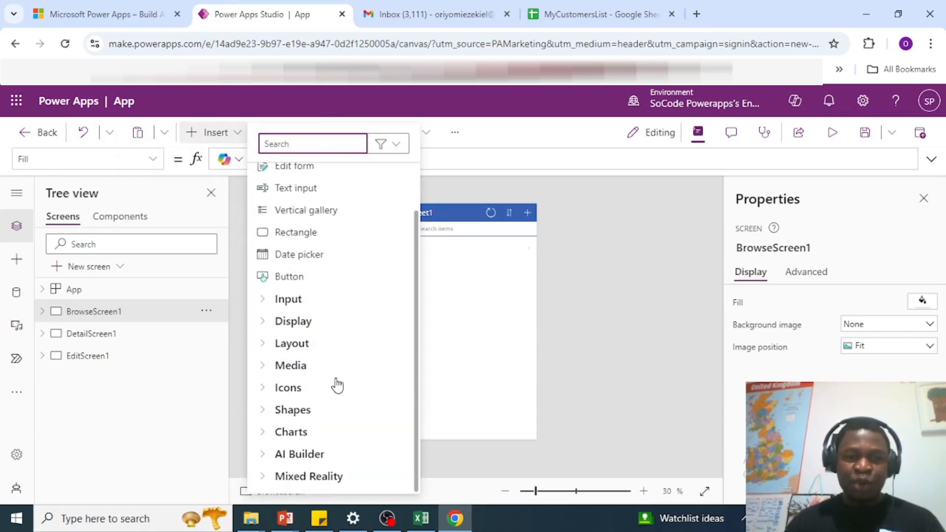
scroll(332, 345, "up", 1)
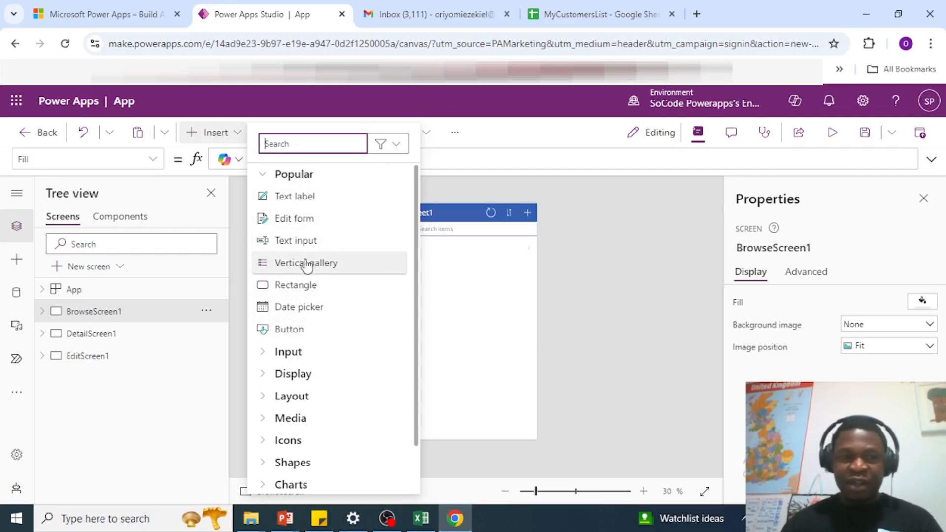
left_click(411, 166)
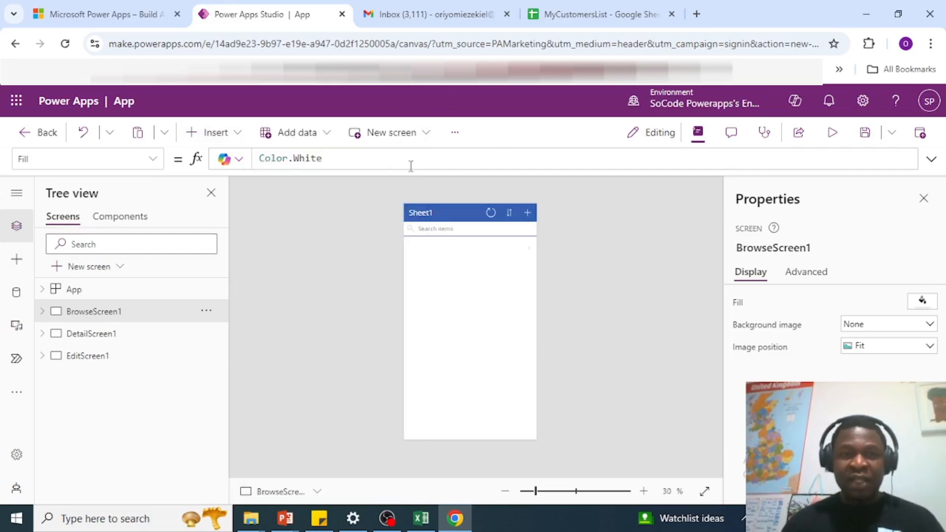
left_click(326, 134)
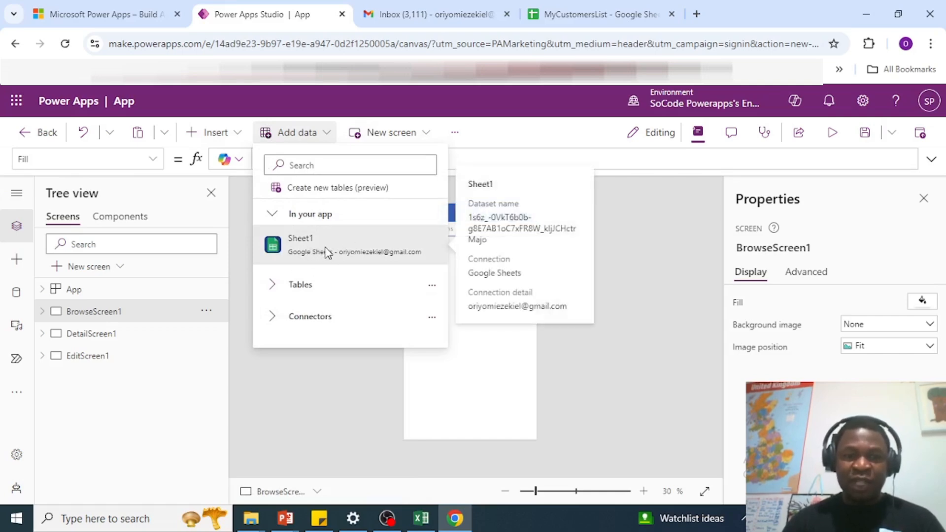
left_click(526, 129)
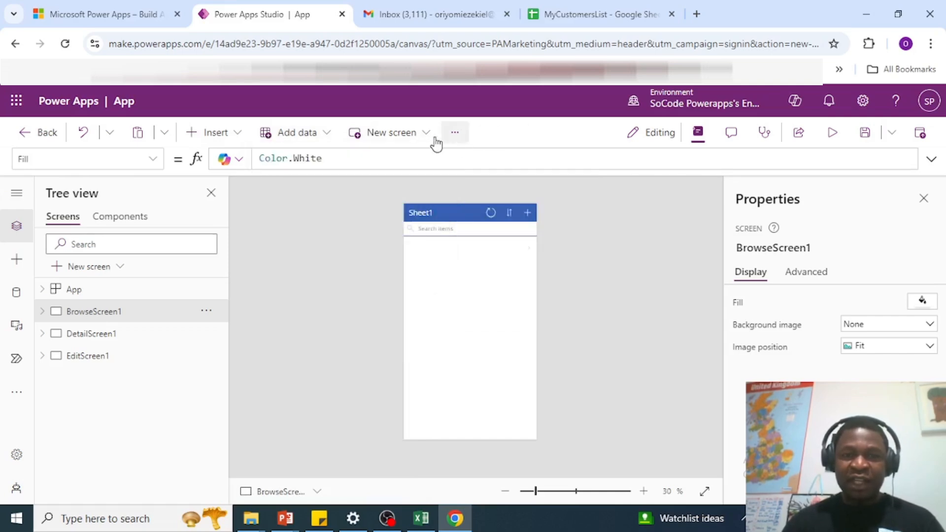
left_click(427, 135)
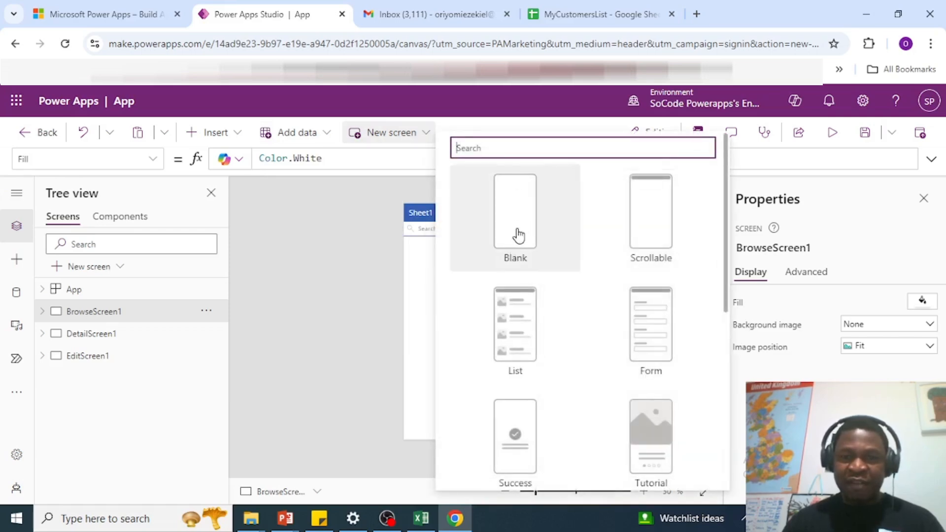
scroll(527, 338, "down", 5)
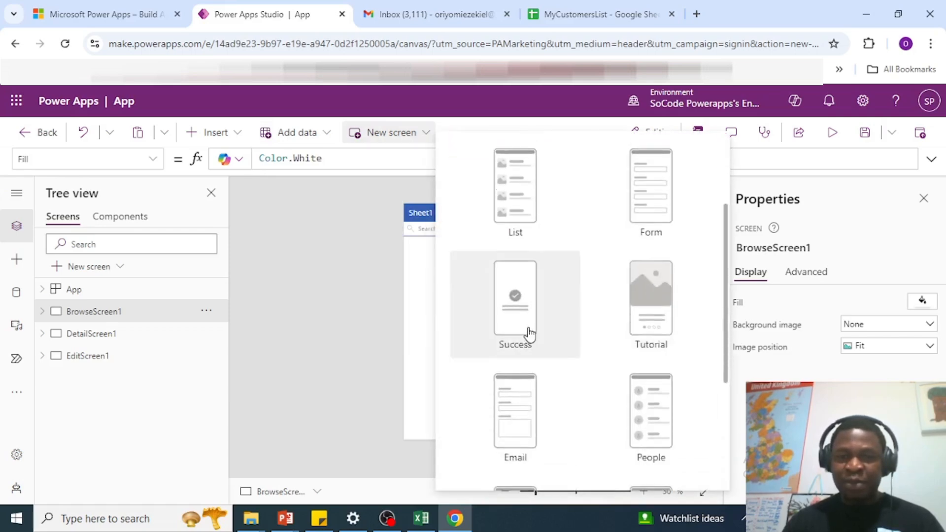
scroll(566, 285, "up", 5)
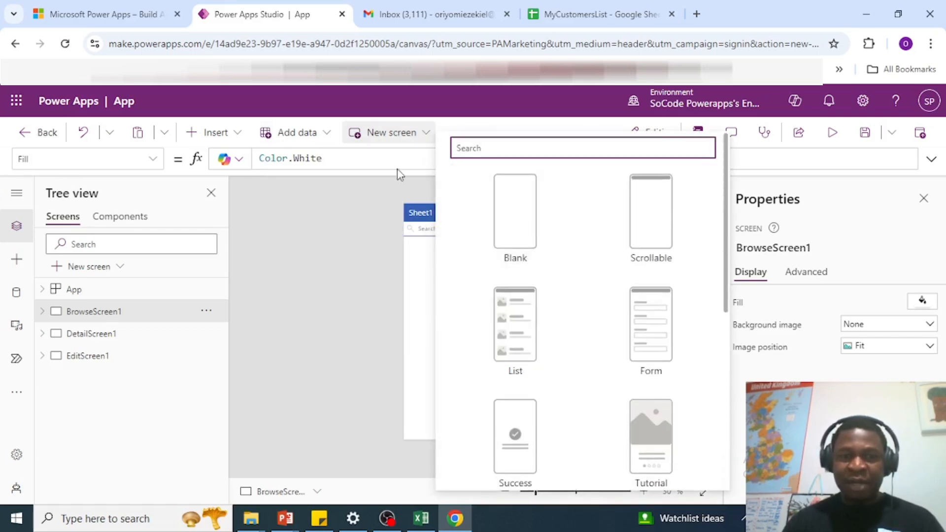
left_click(427, 132)
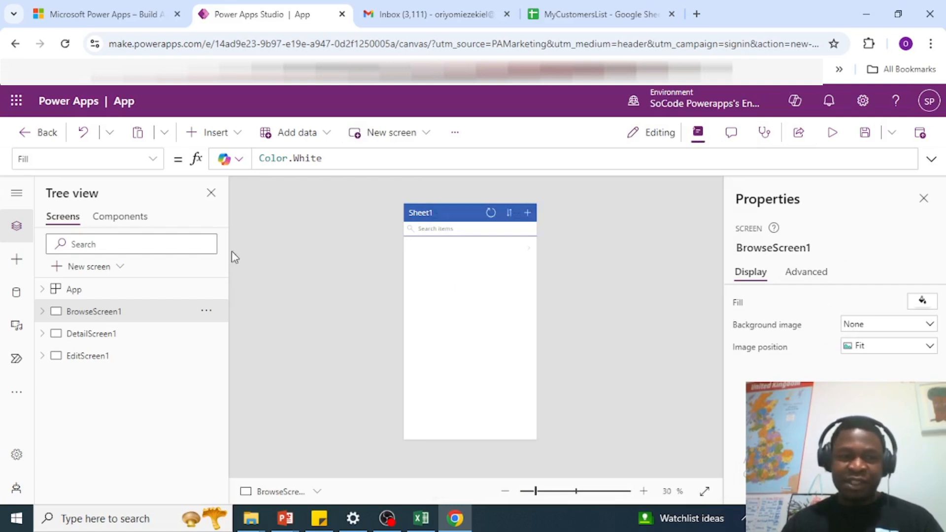
left_click(101, 336)
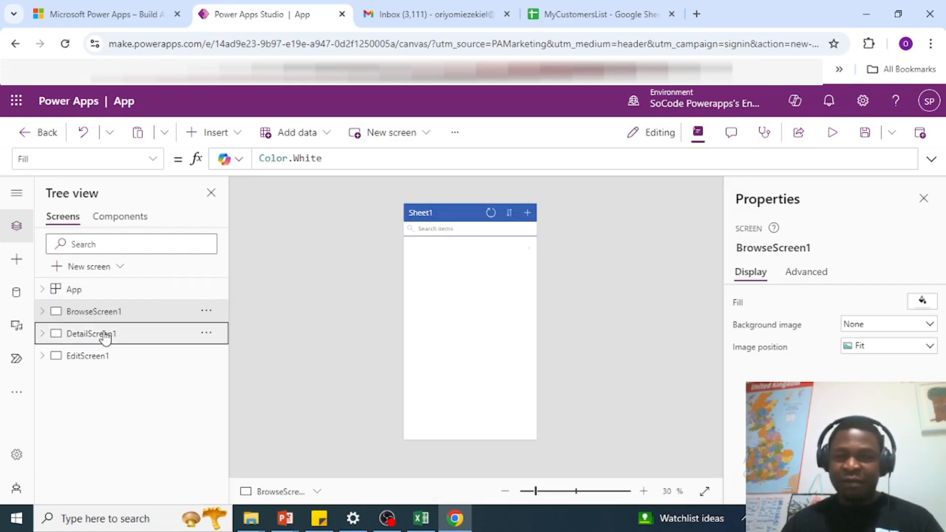
left_click(97, 359)
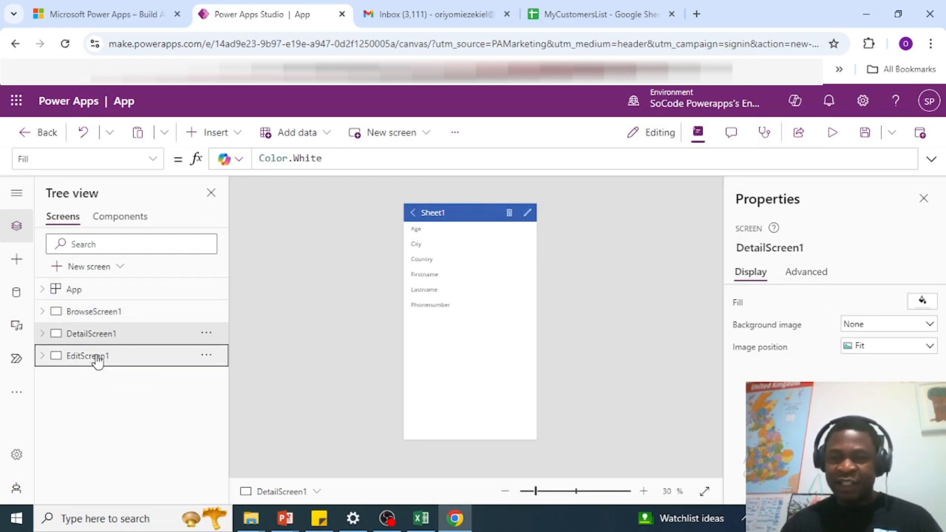
left_click(98, 311)
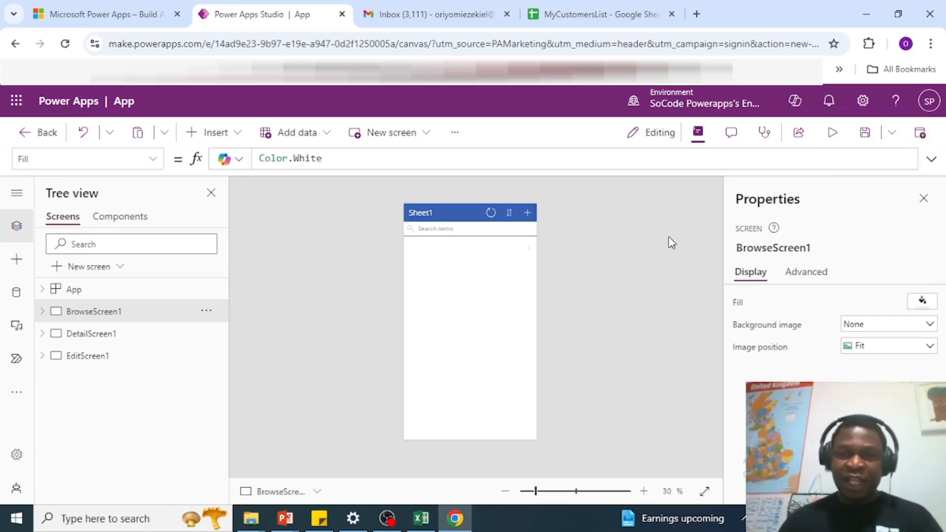
Step: Run the app in Preview and bring up a blank Sheet1 new-item form
left_click(831, 134)
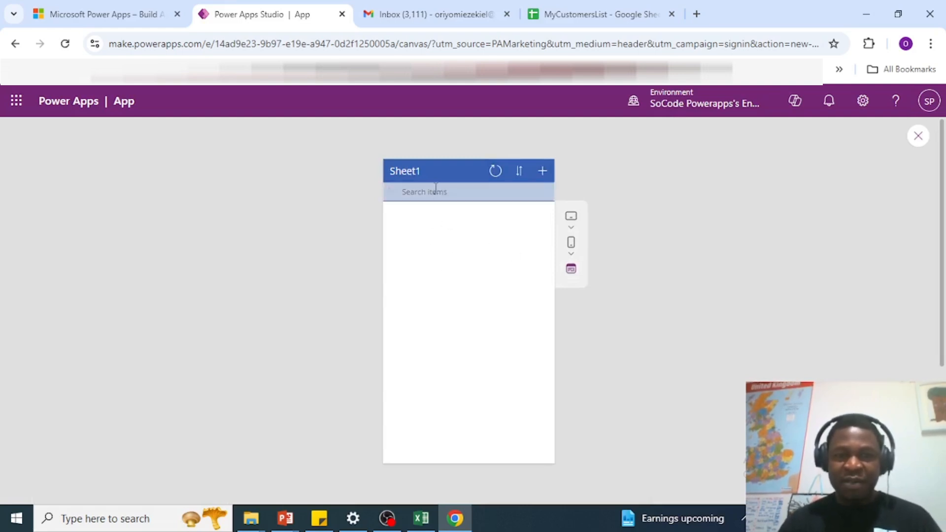
left_click(460, 192)
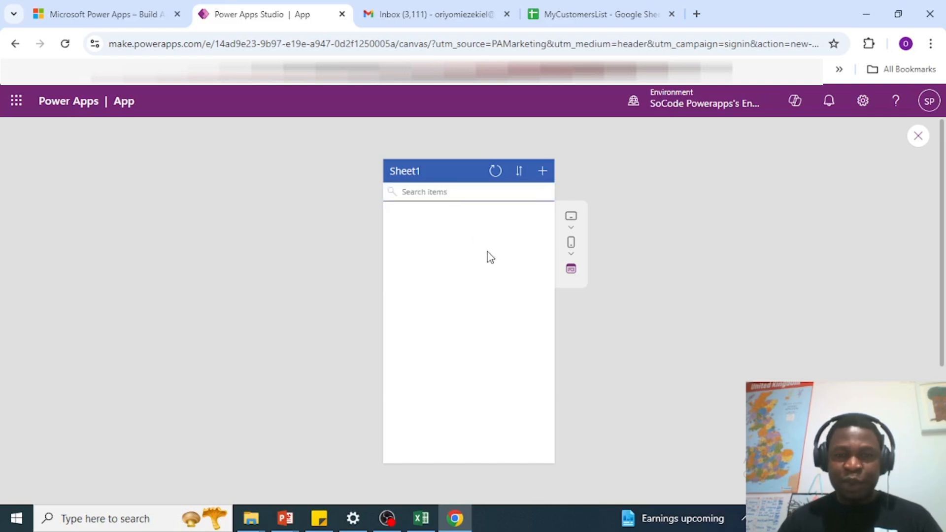
left_click(542, 172)
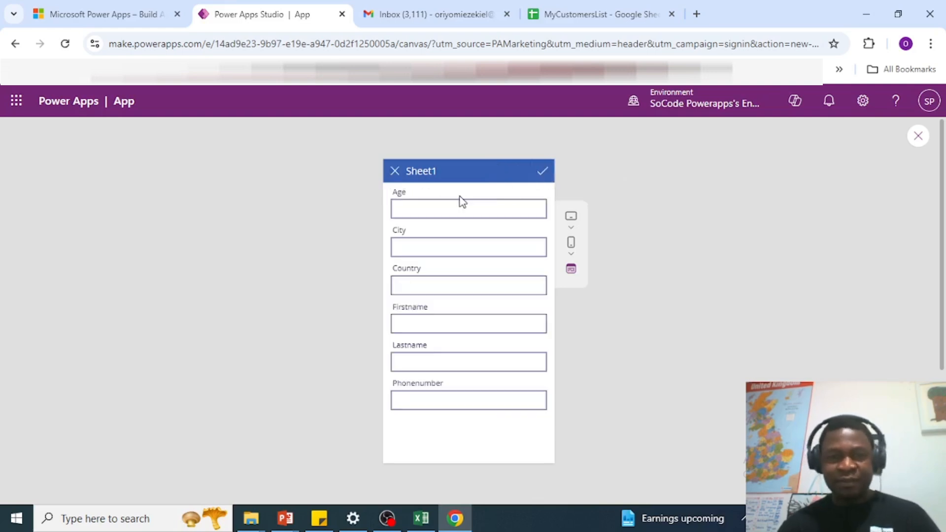
Step: Enter age 25, New York, USA, a first and last name and phone number, then submit
left_click(435, 205)
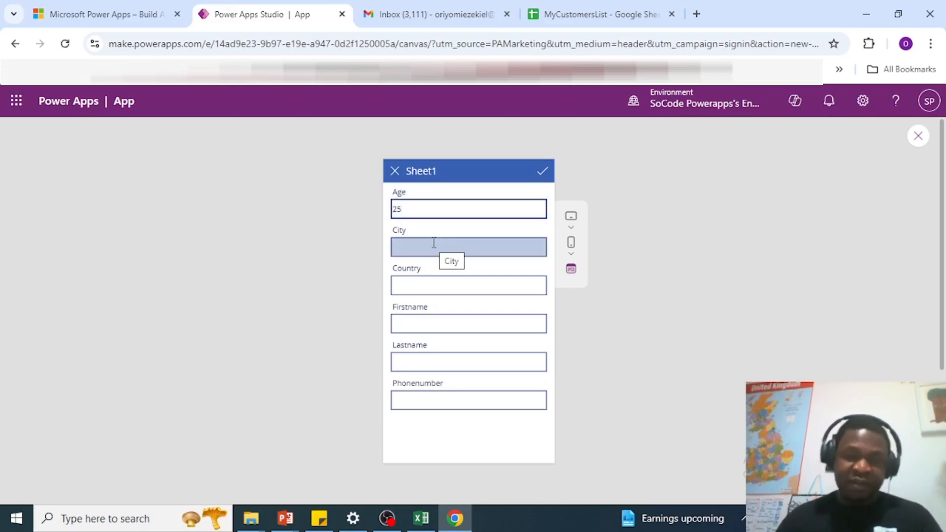
left_click(411, 208)
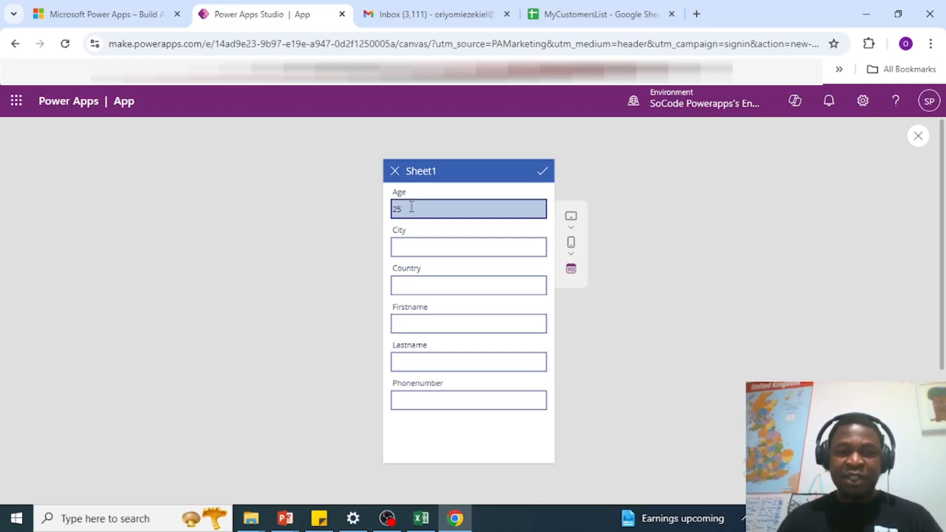
double_click(411, 208)
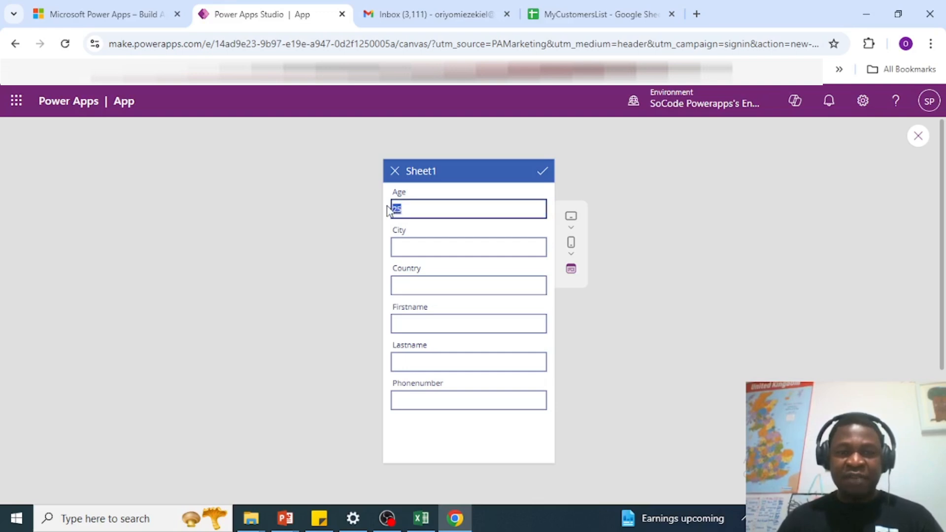
left_click(442, 249)
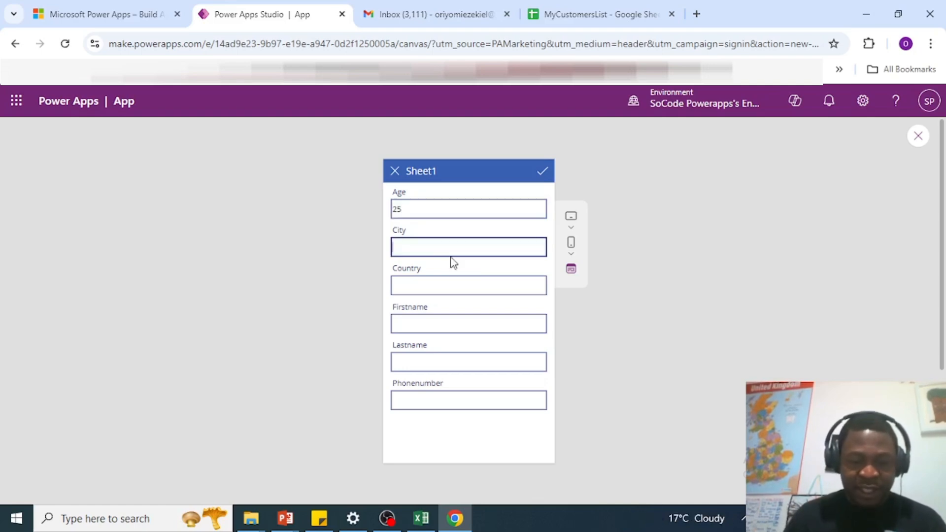
type("N")
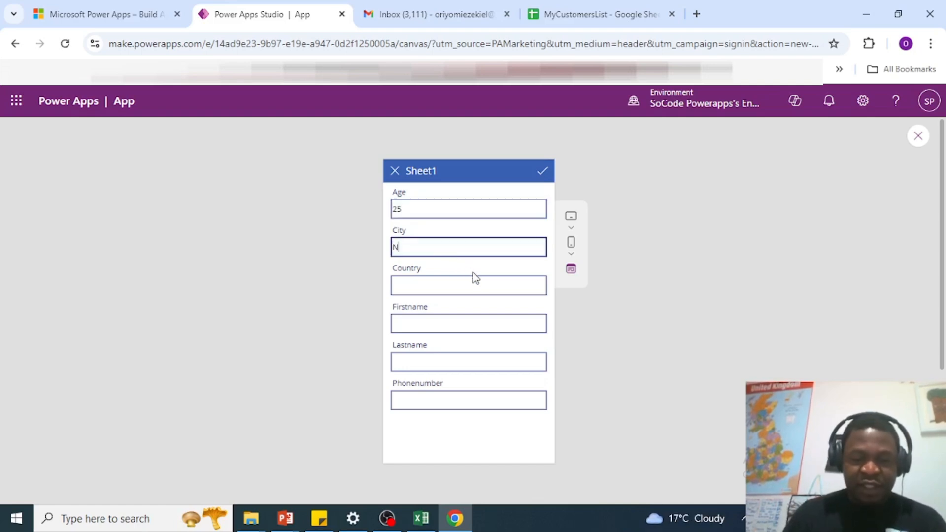
type("ew York")
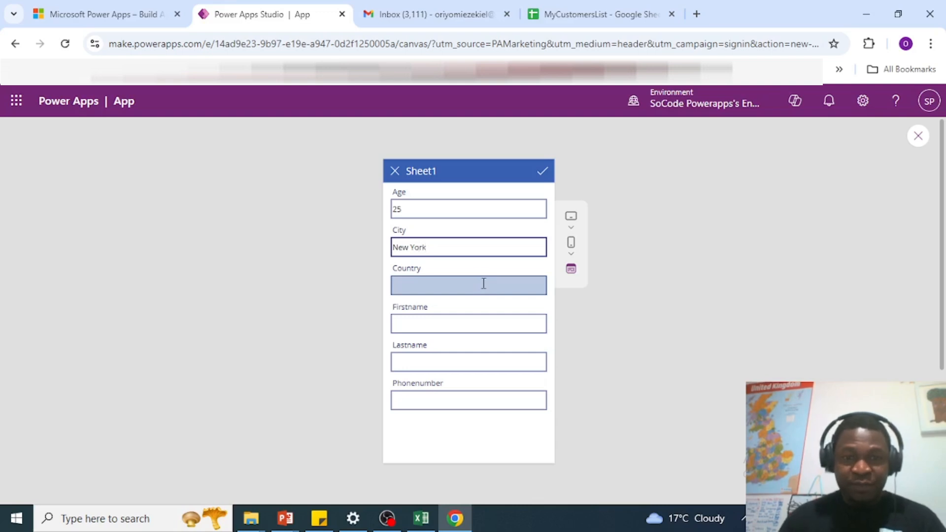
left_click(448, 287)
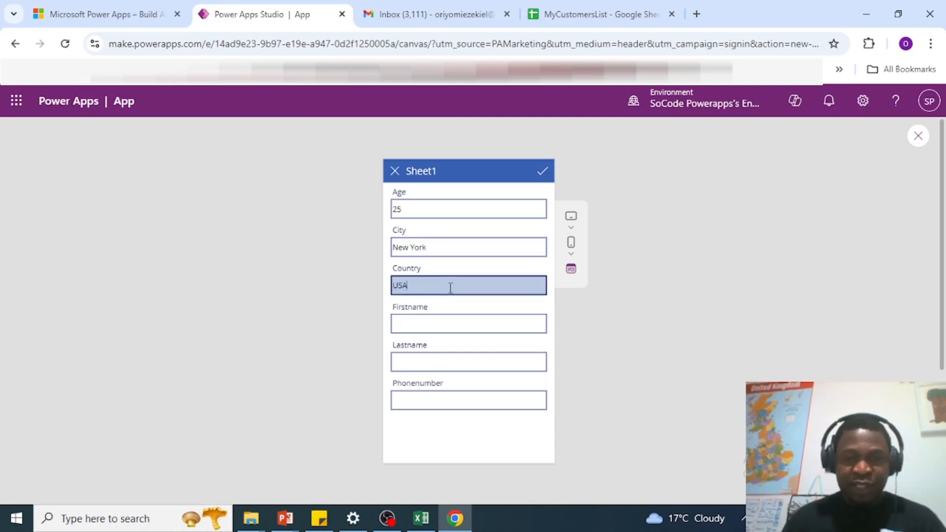
left_click(429, 327)
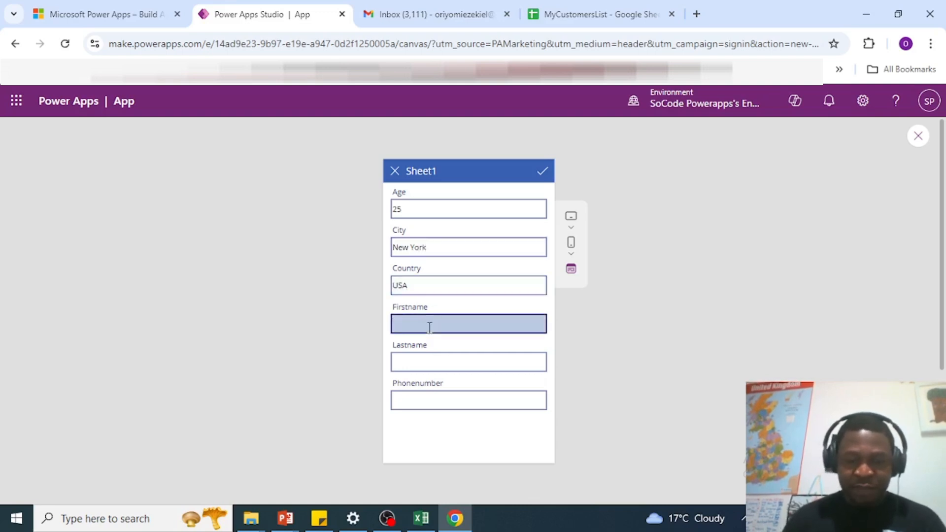
type("Laura")
left_click(463, 359)
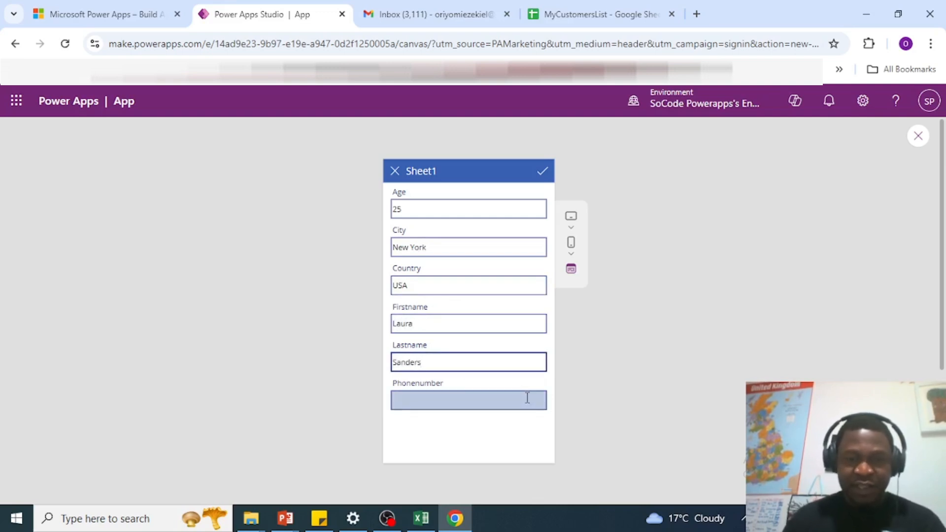
left_click(469, 398)
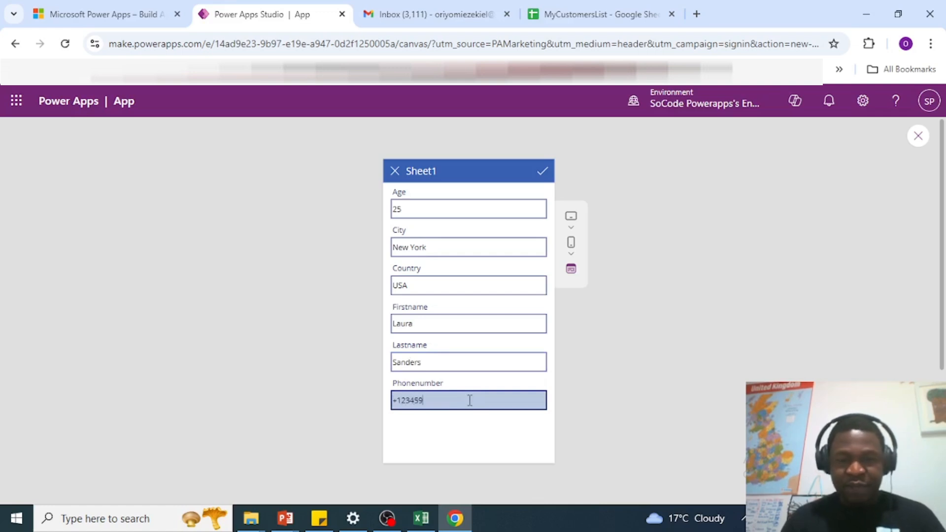
left_click(543, 176)
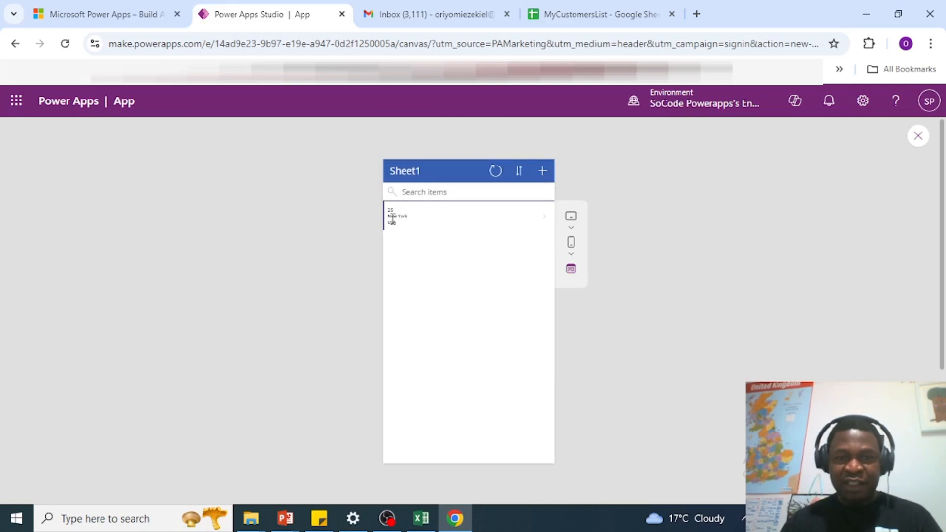
Step: Add and save a customer aged 65 from New York, USA, with a name and phone number
left_click(543, 172)
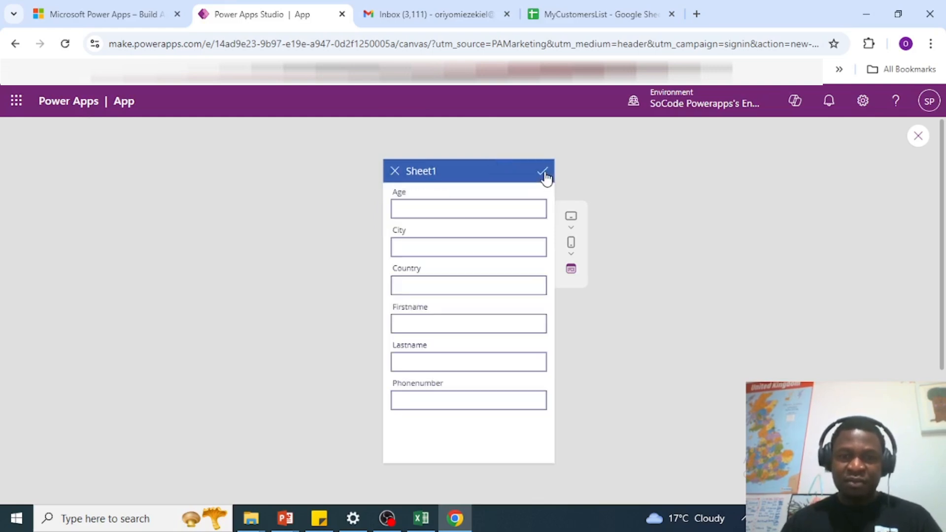
left_click(424, 207)
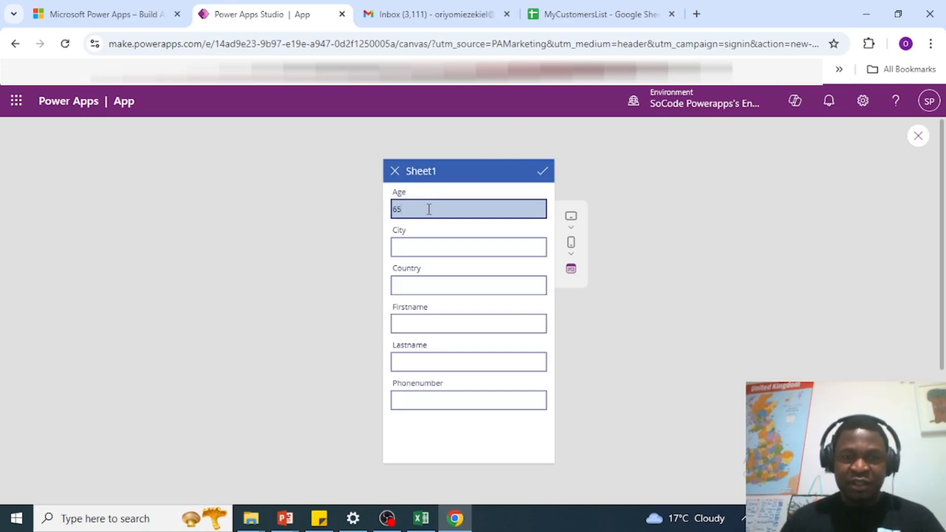
left_click(417, 246)
type("Ne")
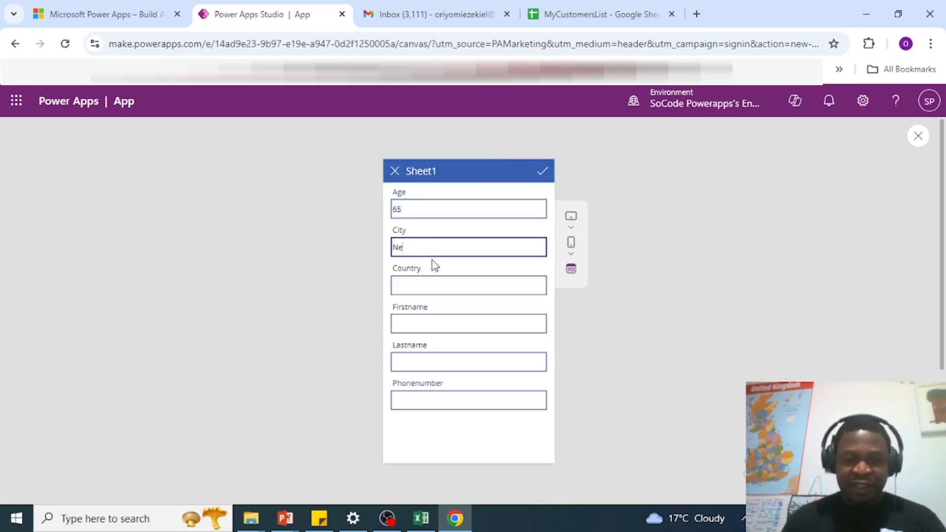
type("w York")
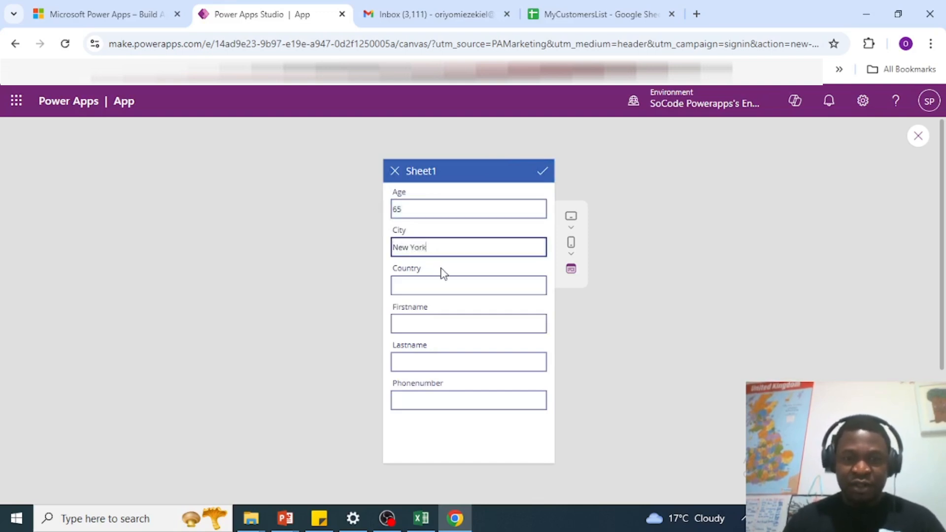
left_click(425, 284)
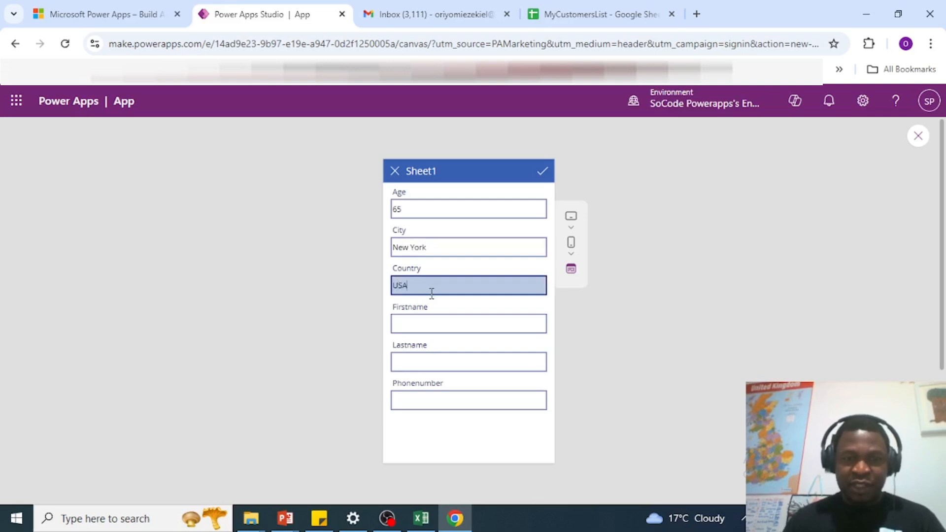
left_click(430, 323)
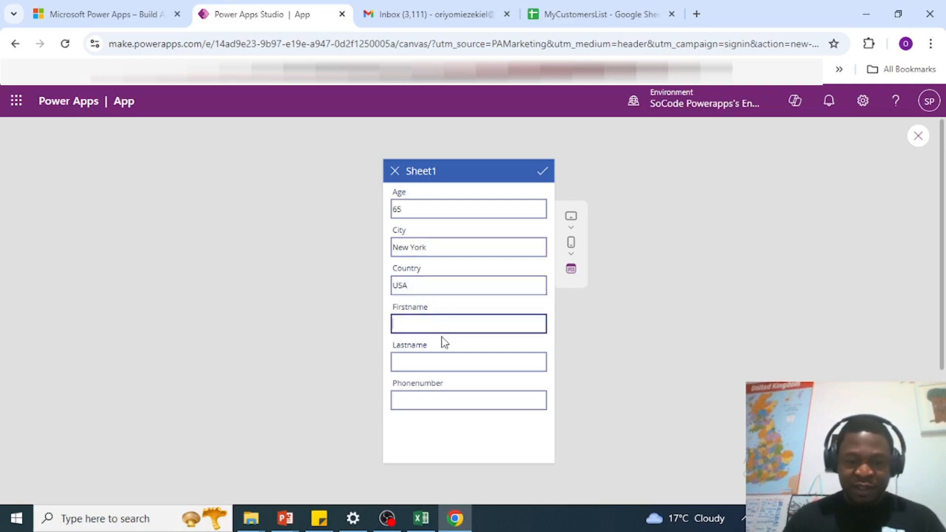
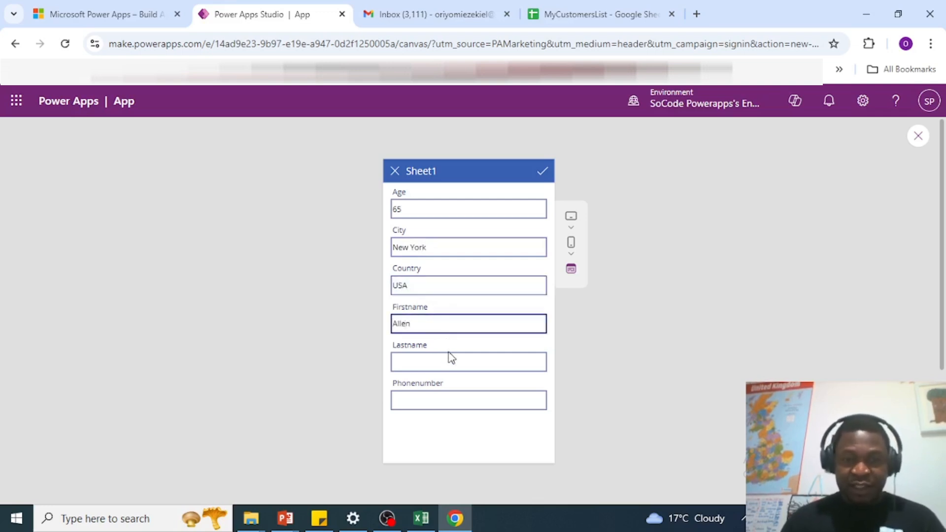
left_click(445, 361)
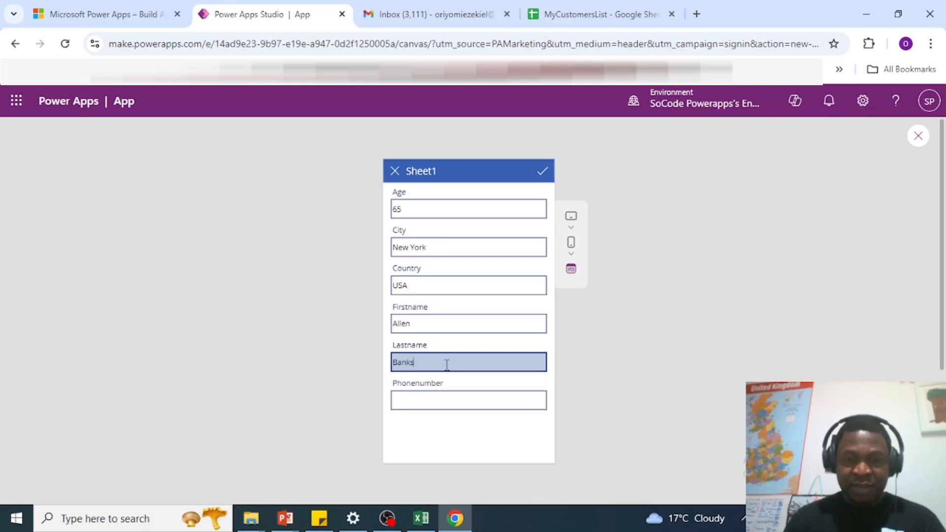
left_click(438, 400)
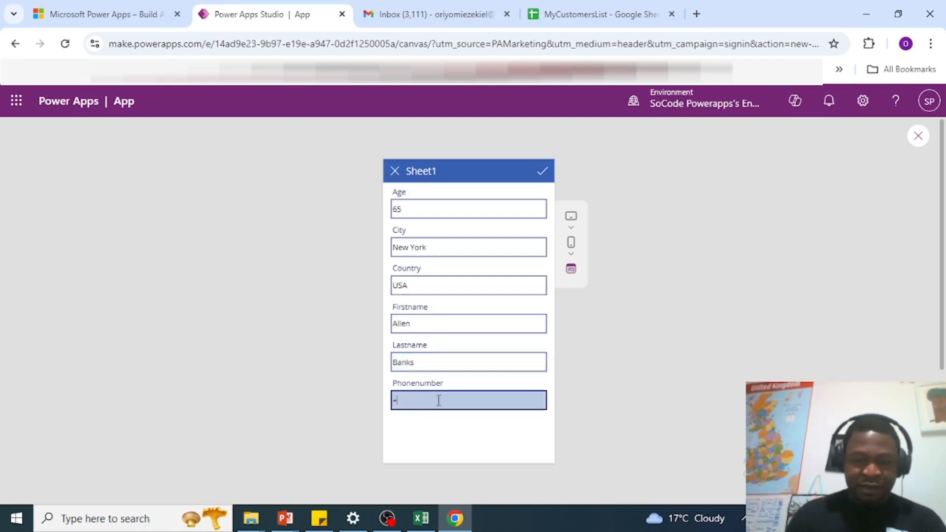
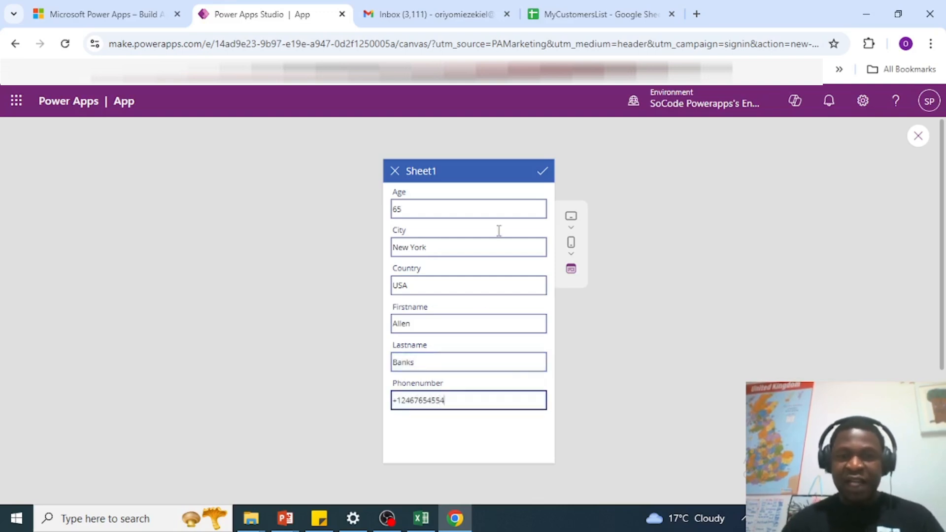
left_click(544, 171)
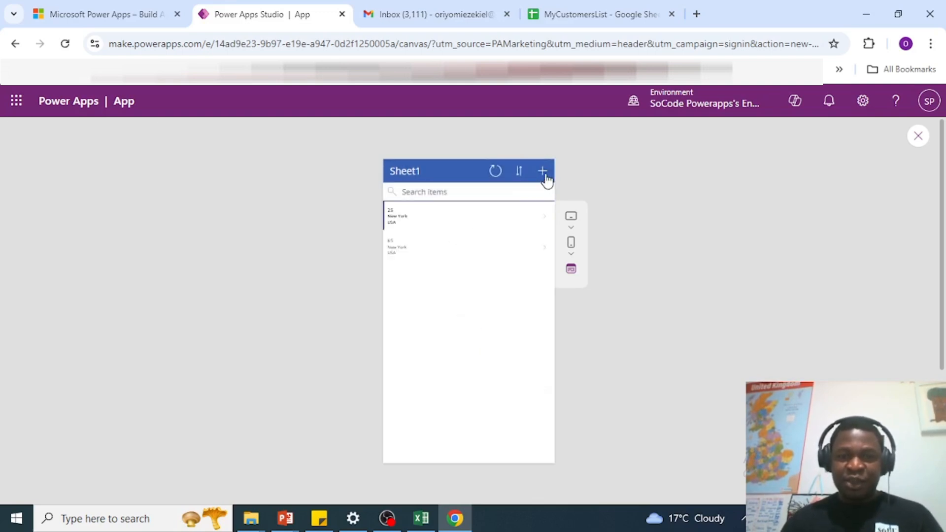
Step: Fill a second new-item form with age 45, London, United Kingdom, a name and phone number
left_click(543, 172)
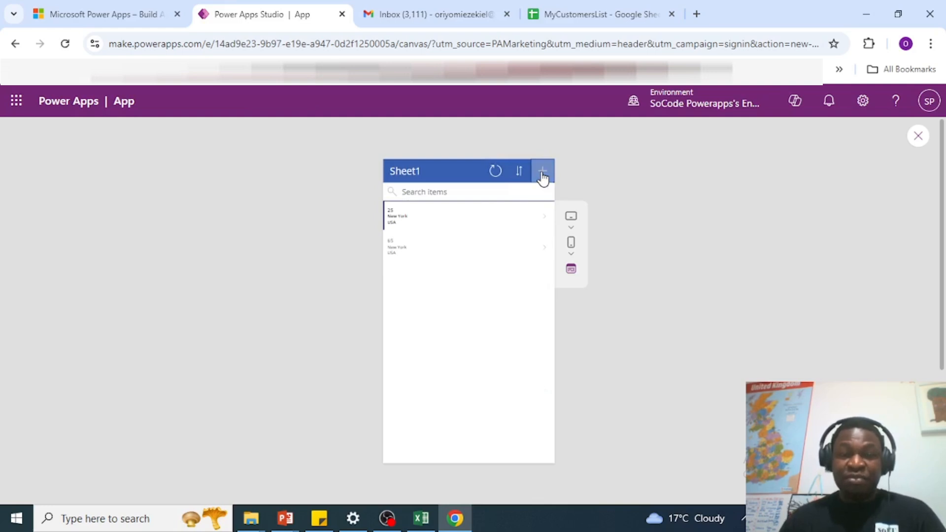
left_click(442, 209)
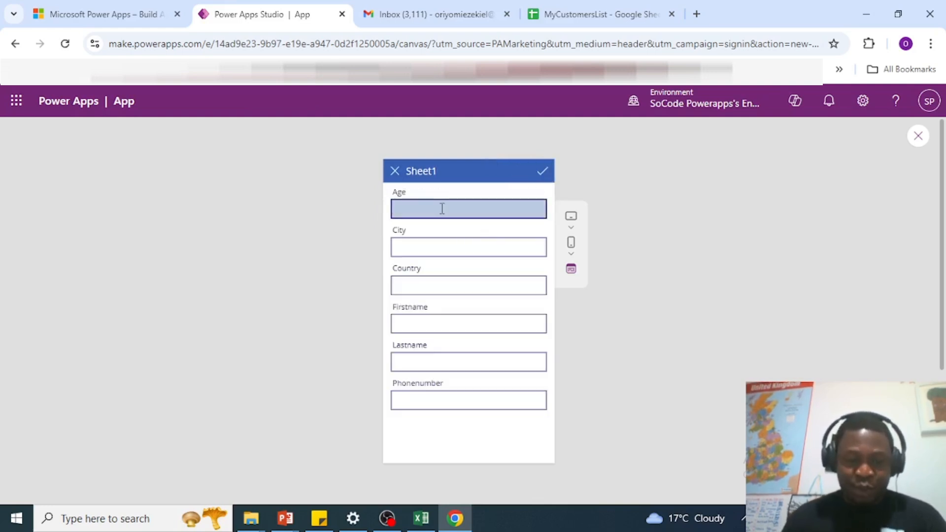
type("45")
left_click(481, 249)
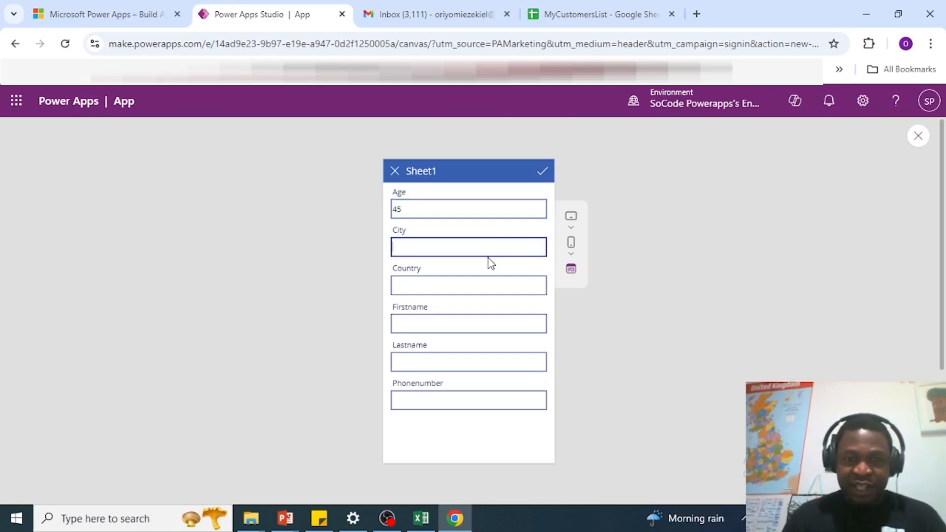
type("London")
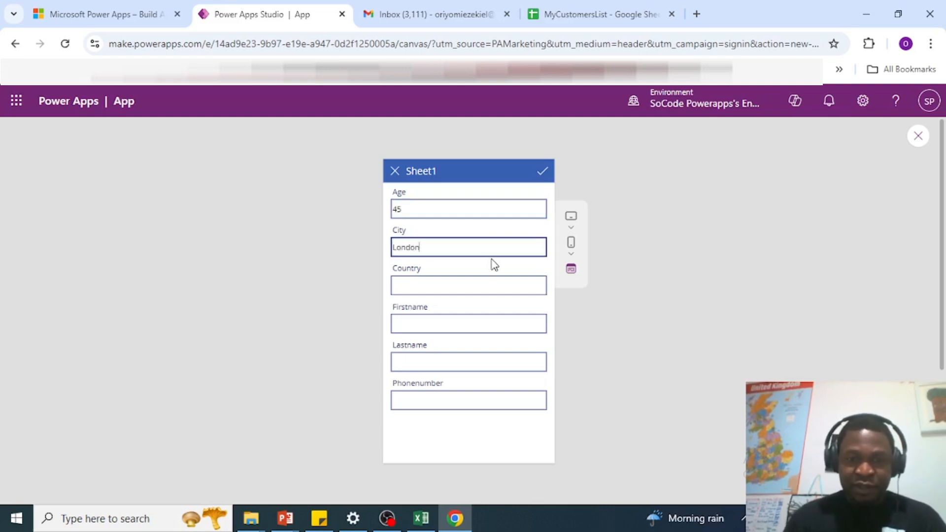
left_click(478, 287)
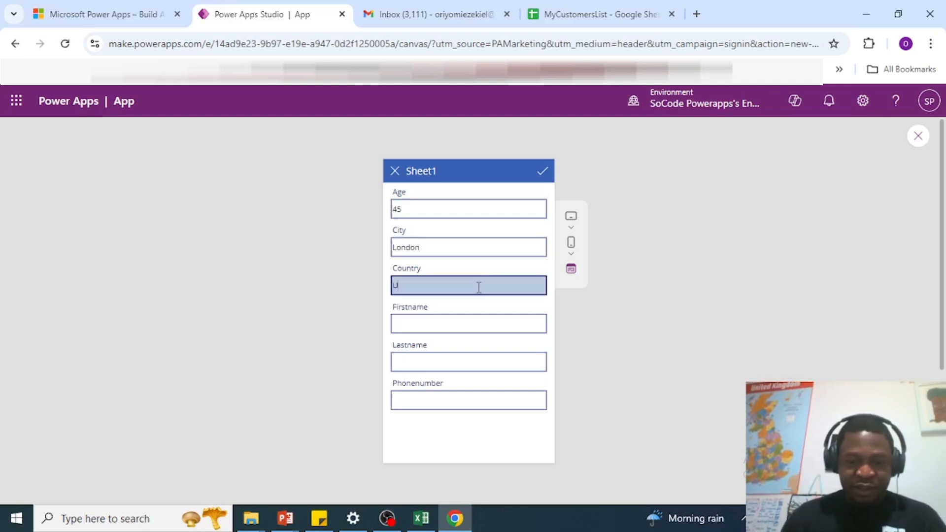
type("United Kingdom")
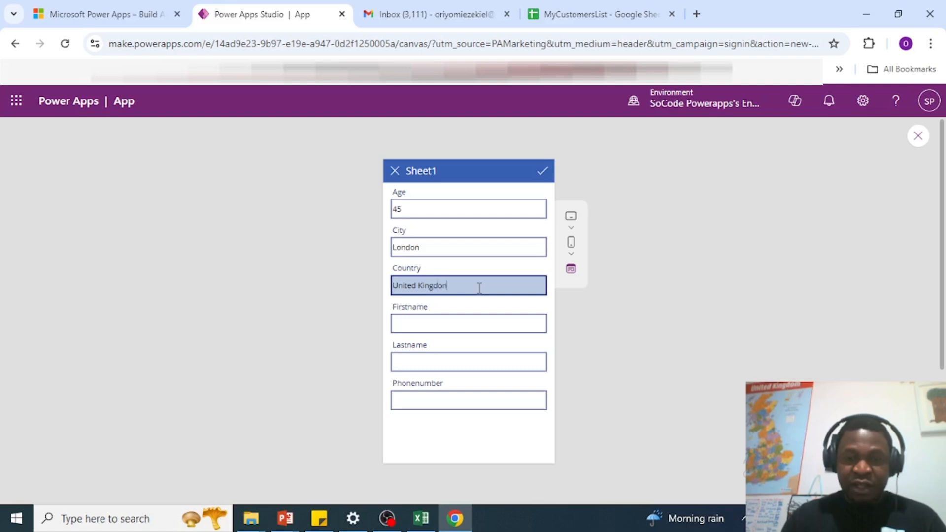
left_click(454, 328)
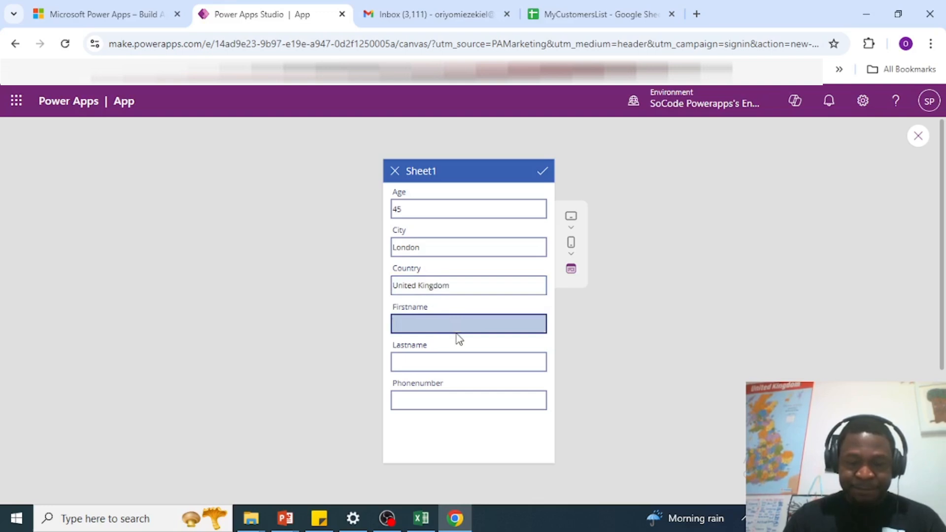
type("Anderson")
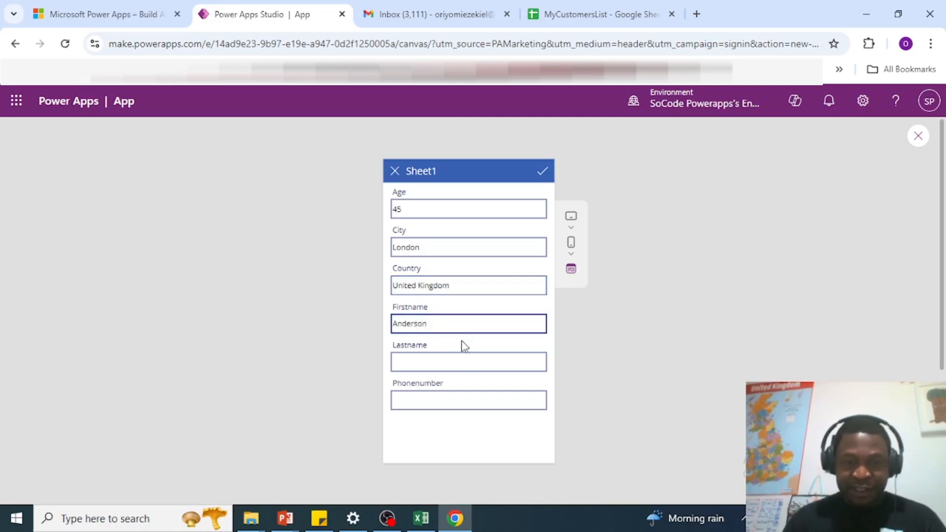
left_click(456, 367)
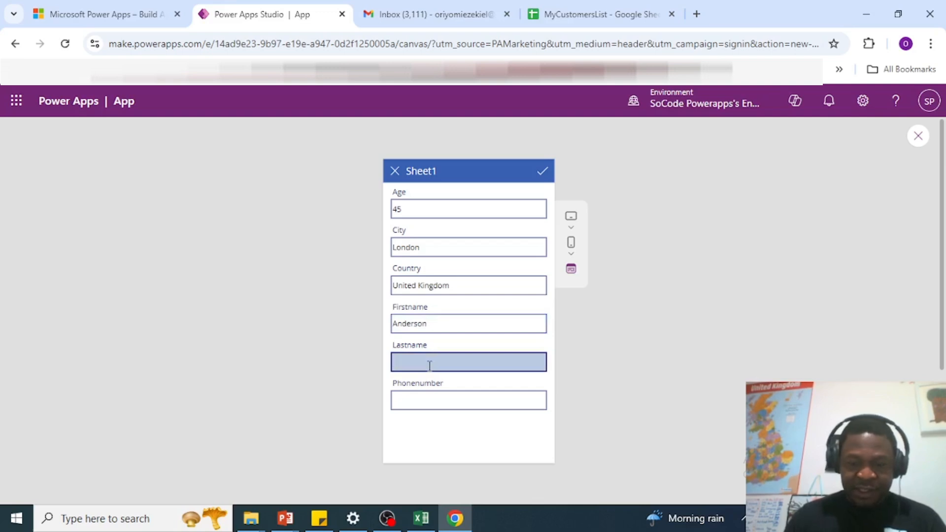
left_click(430, 401)
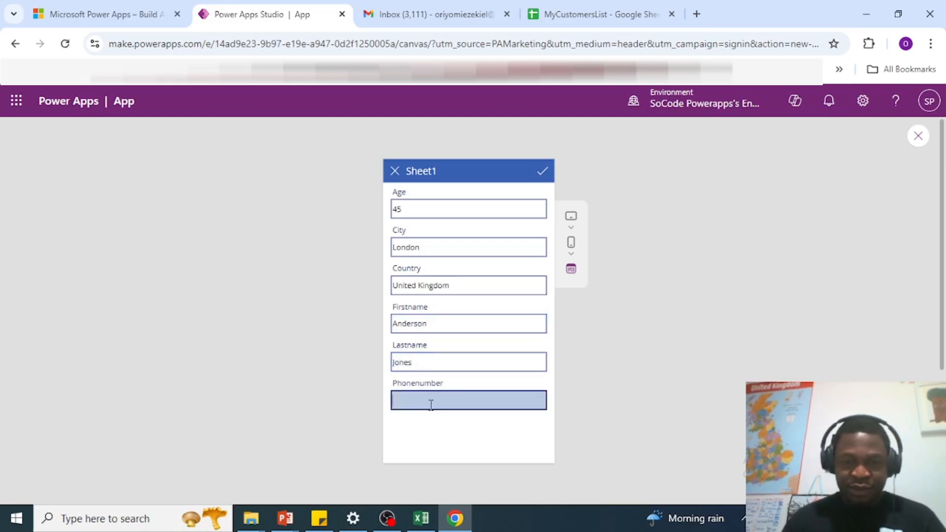
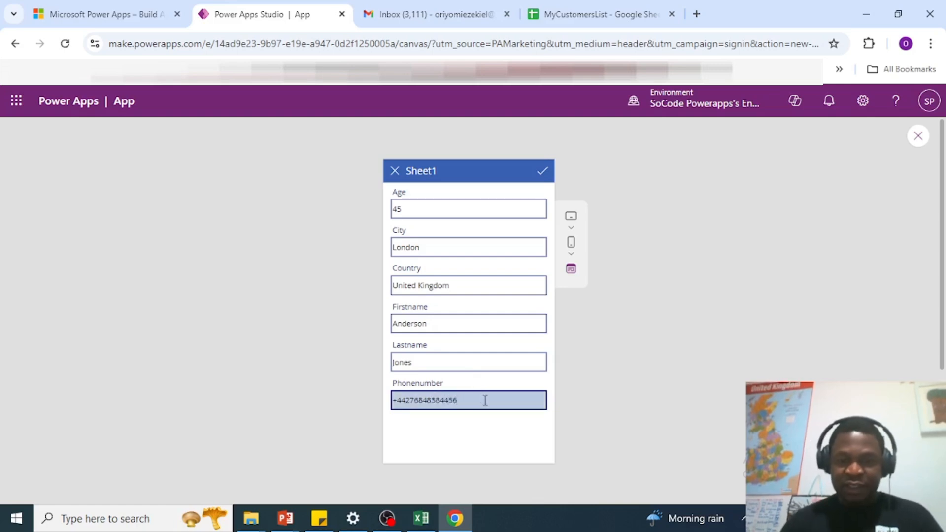
Step: Save the London customer, check its details, and return to the customer list
left_click(544, 170)
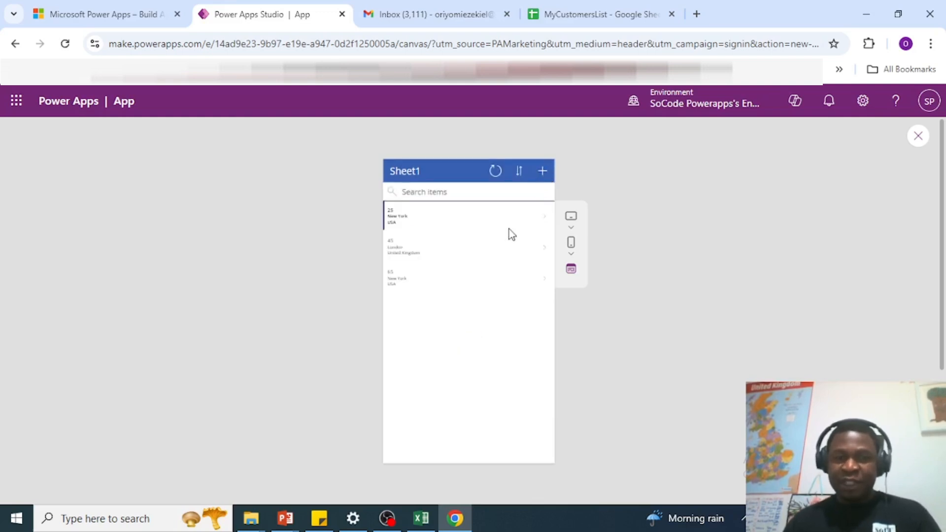
left_click(406, 255)
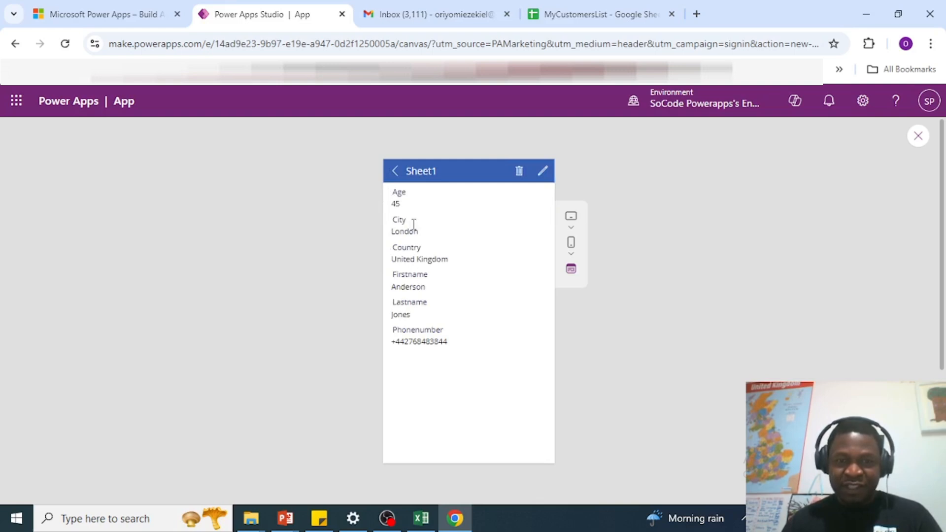
left_click(395, 172)
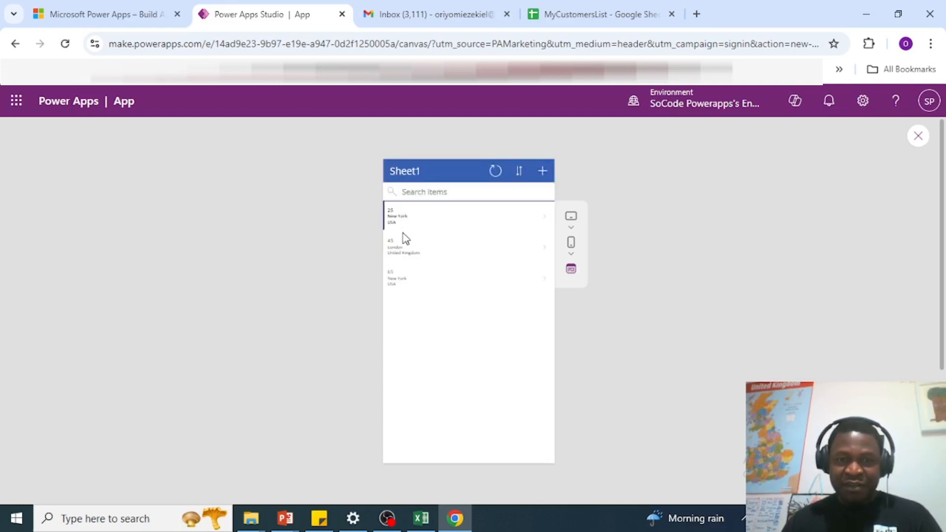
Step: Change the age-25 New York customer's age to 26, save it, and return to the list
left_click(403, 233)
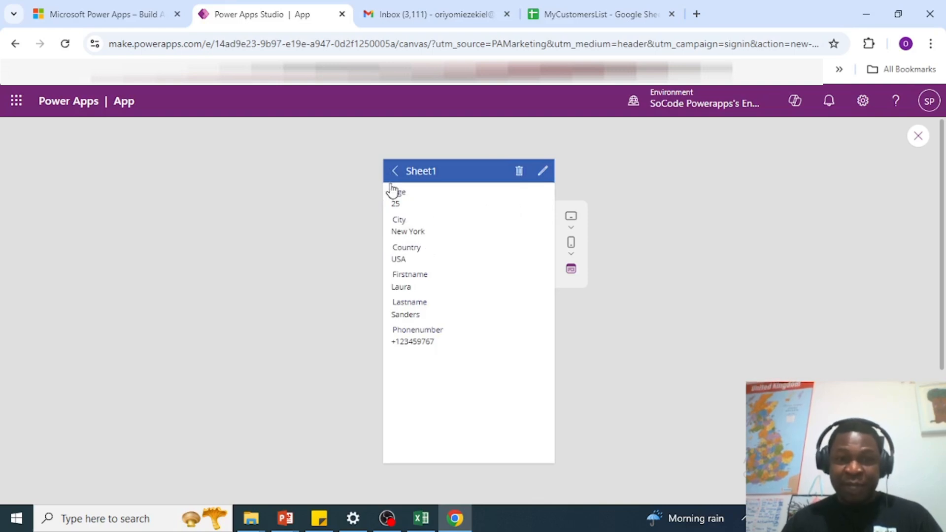
left_click(543, 173)
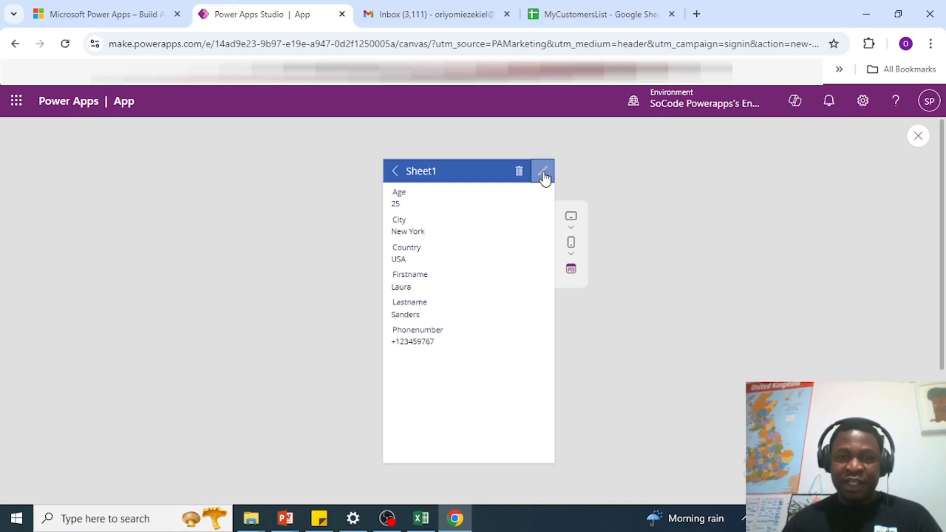
left_click(426, 212)
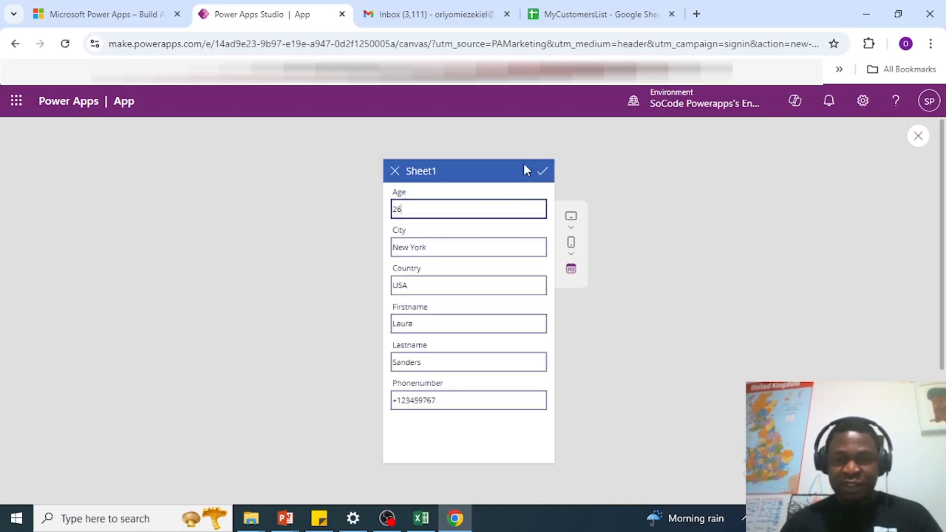
left_click(544, 173)
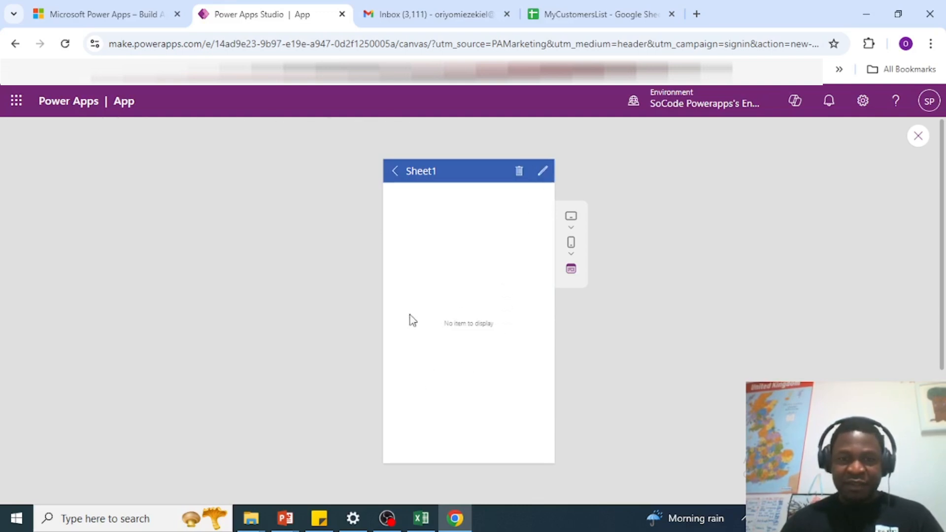
left_click(395, 171)
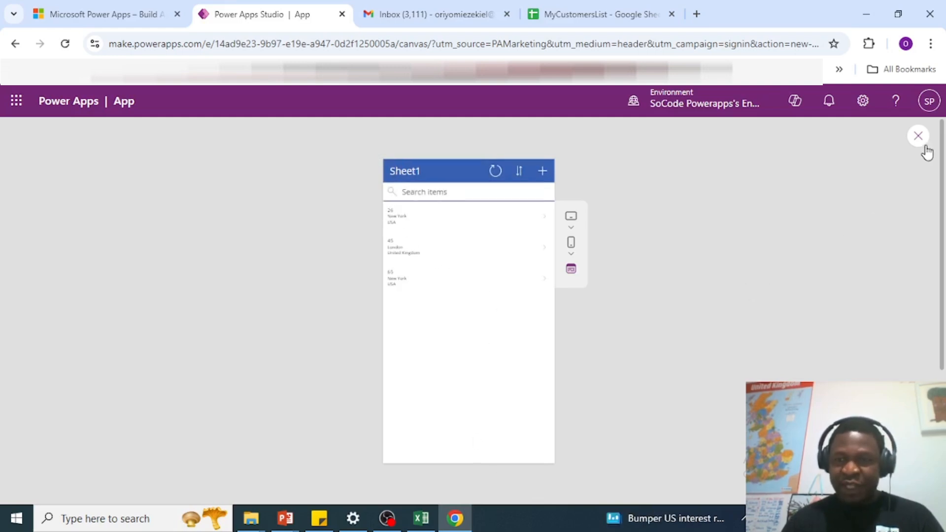
key("Escape")
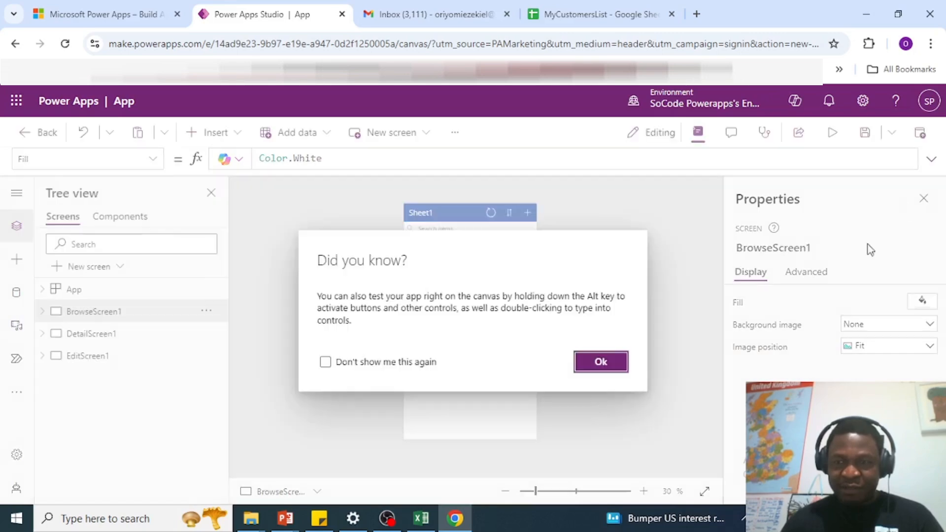
left_click(601, 362)
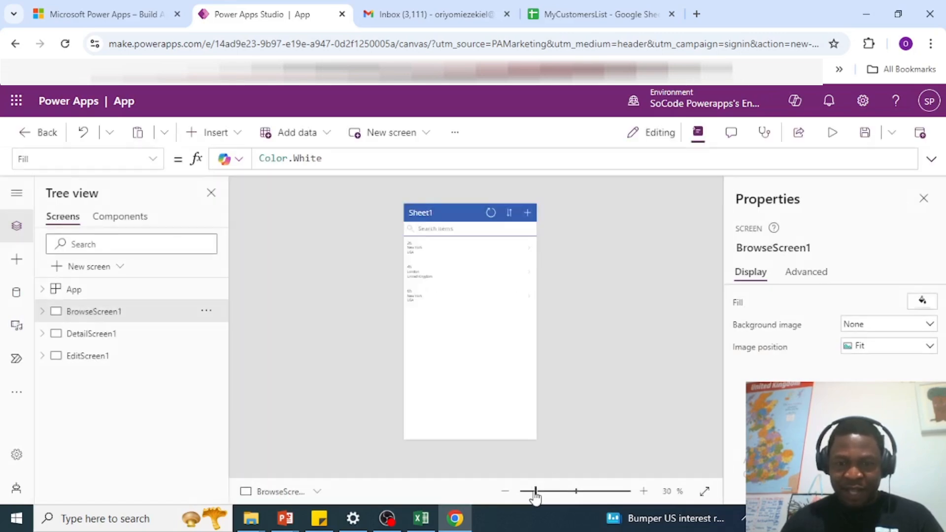
left_click_drag(535, 493, 555, 500)
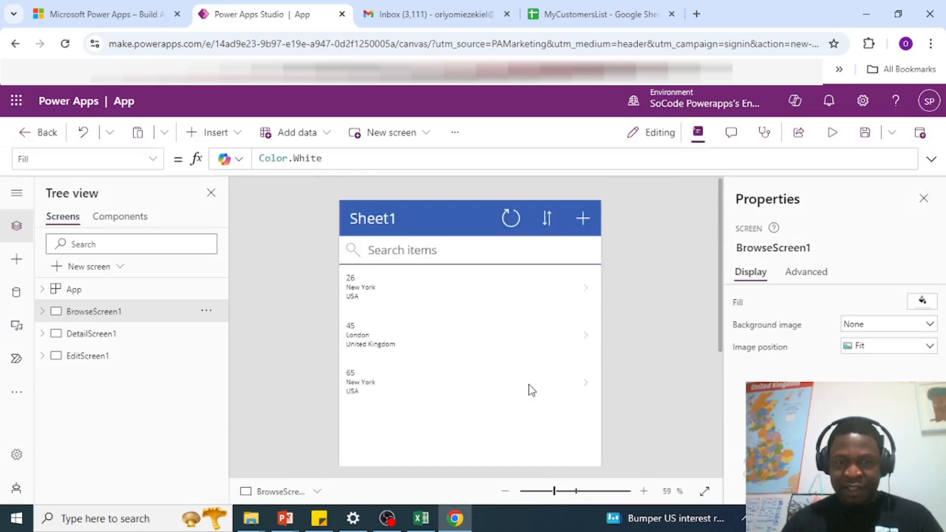
left_click(832, 132)
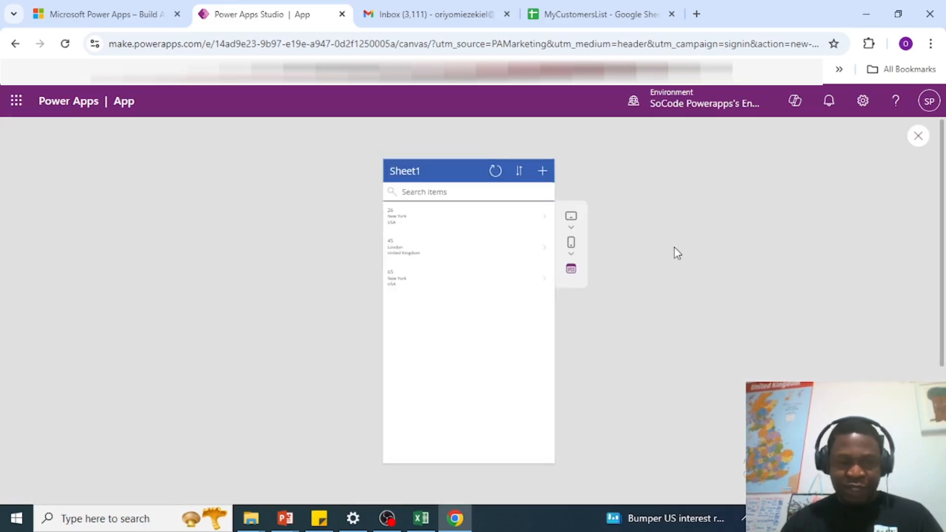
key("ctrl+plus")
key("ctrl+plus")
key("ctrl+plus")
key("ctrl+plus")
key("ctrl+plus")
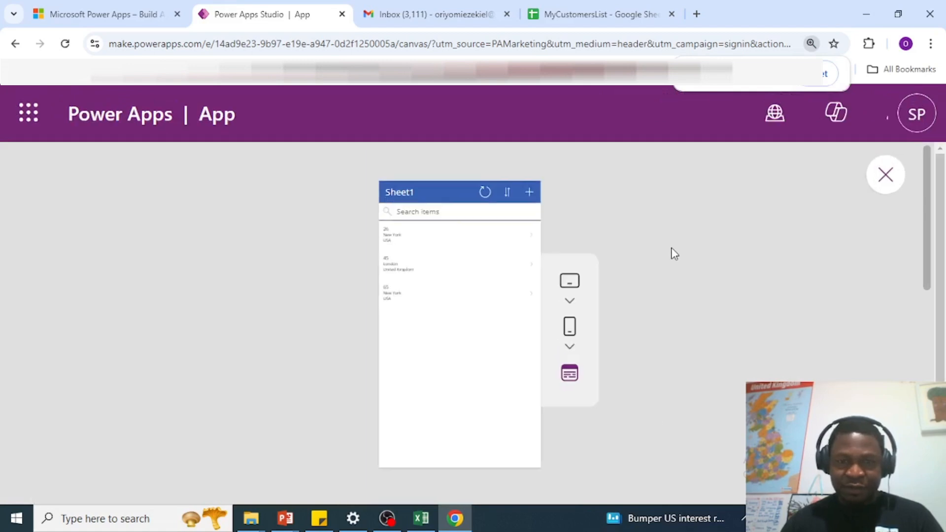
key("ctrl+minus")
key("ctrl+minus")
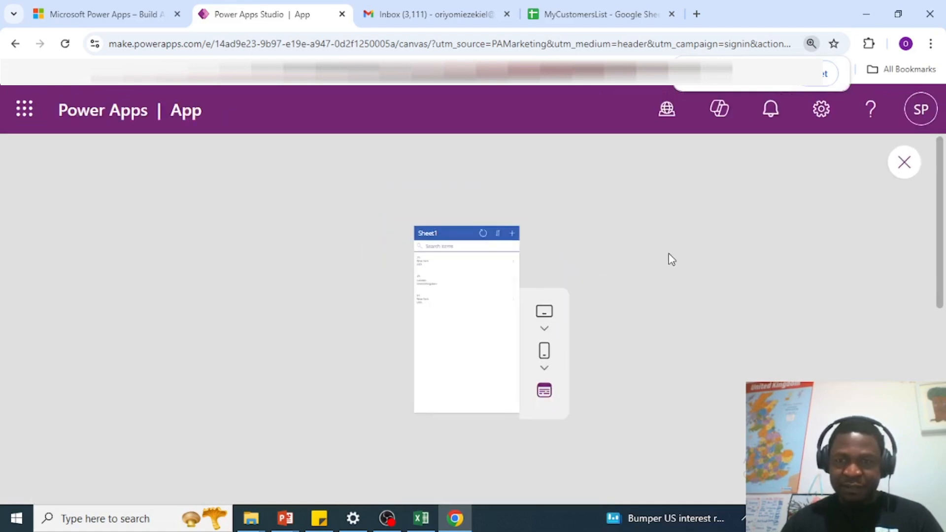
key("ctrl+minus")
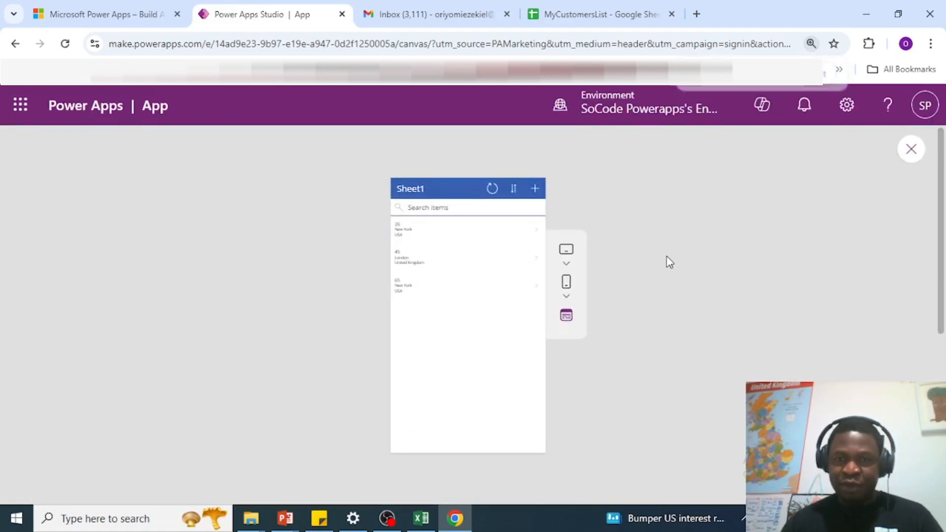
key("ctrl+minus")
key("ctrl+plus")
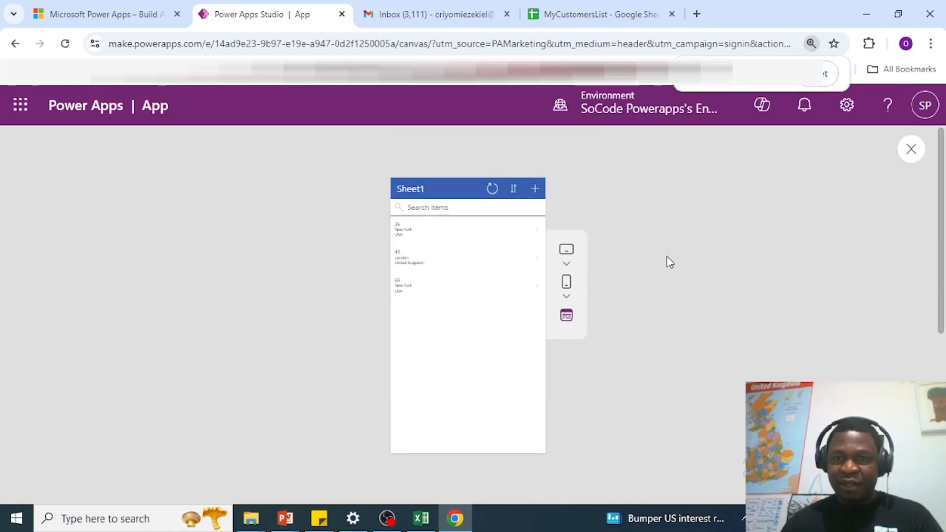
key("ctrl+minus")
key("ctrl+minus")
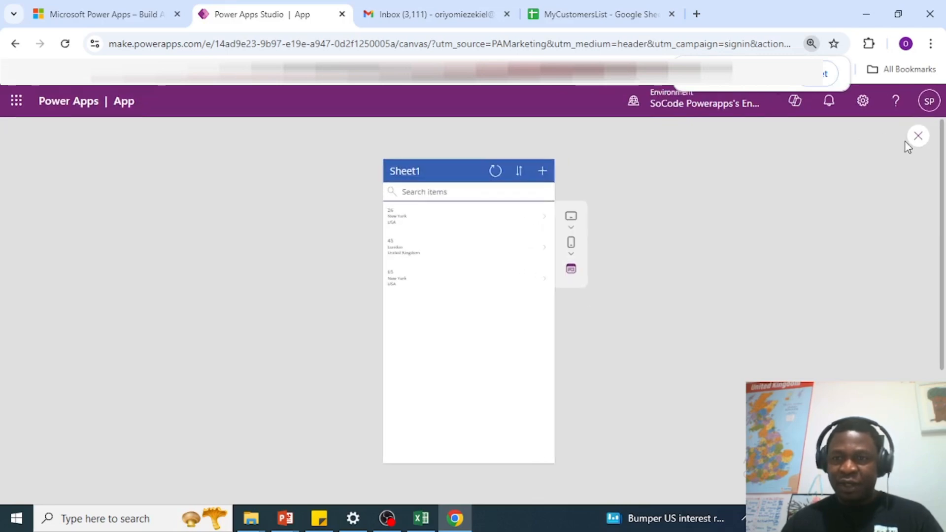
key("Escape")
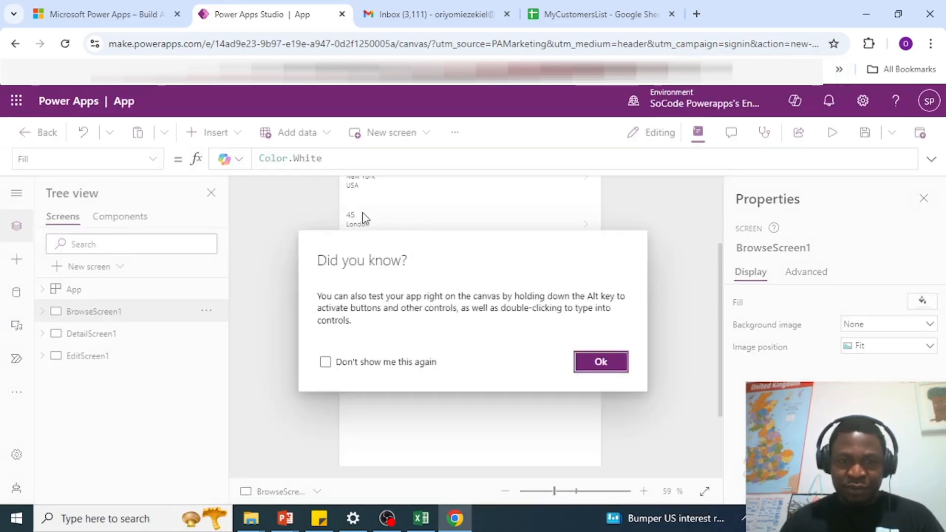
Step: Set the age, city and country labels in the gallery to font size 15
left_click(599, 365)
scroll(587, 328, "up", 2)
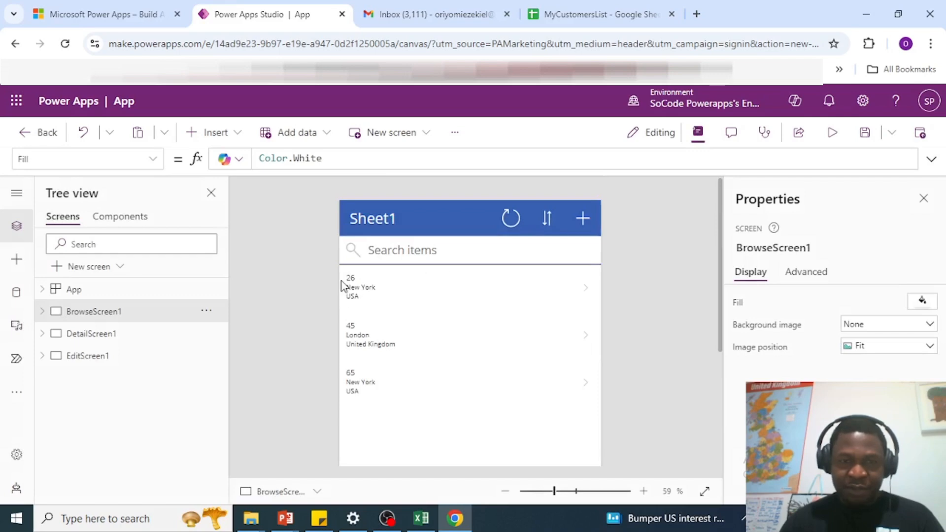
left_click(367, 294)
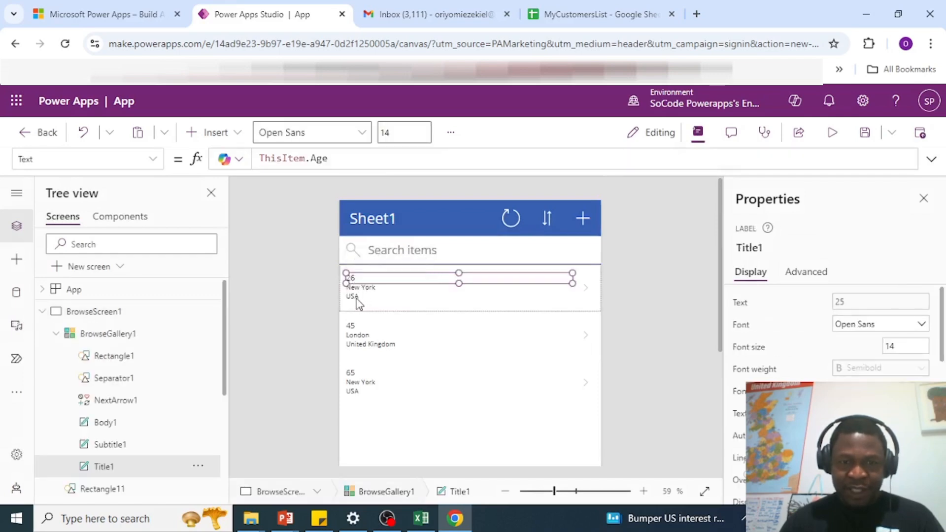
left_click(357, 291, "shift")
left_click(360, 297, "shift")
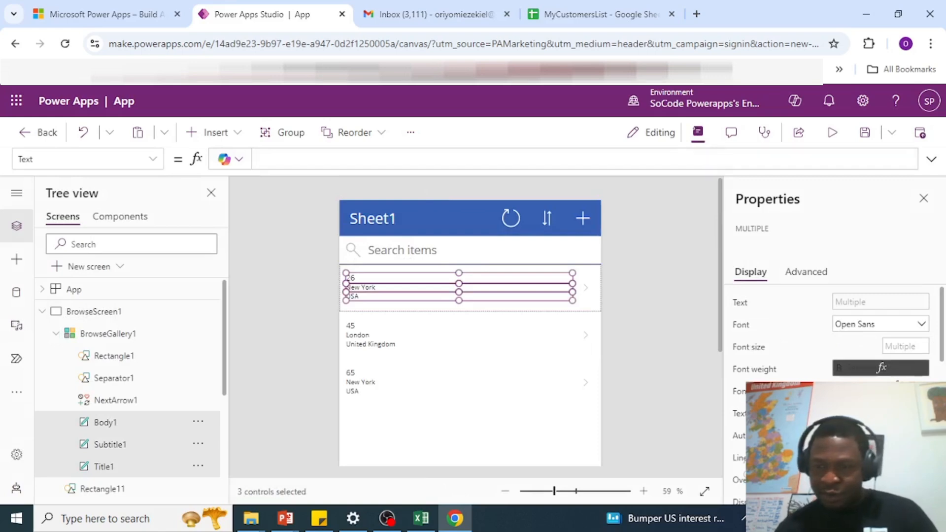
left_click(887, 347)
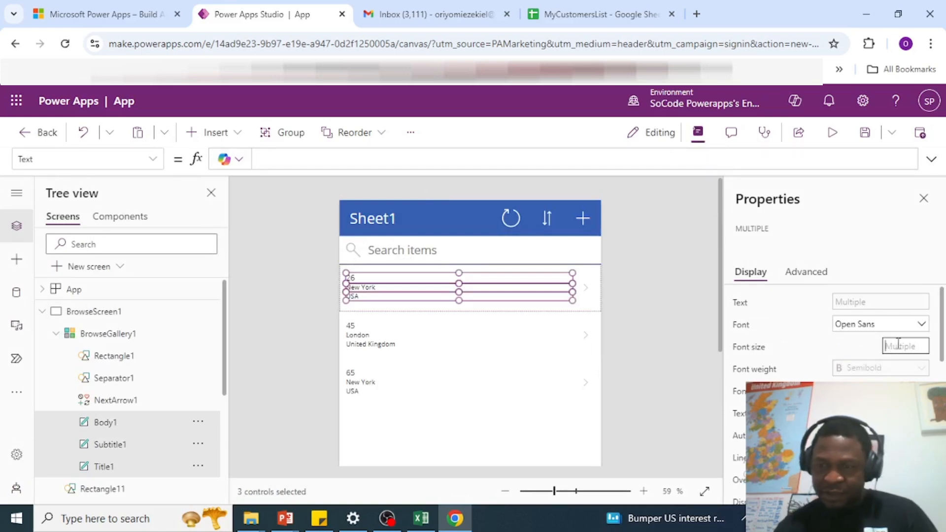
type("15")
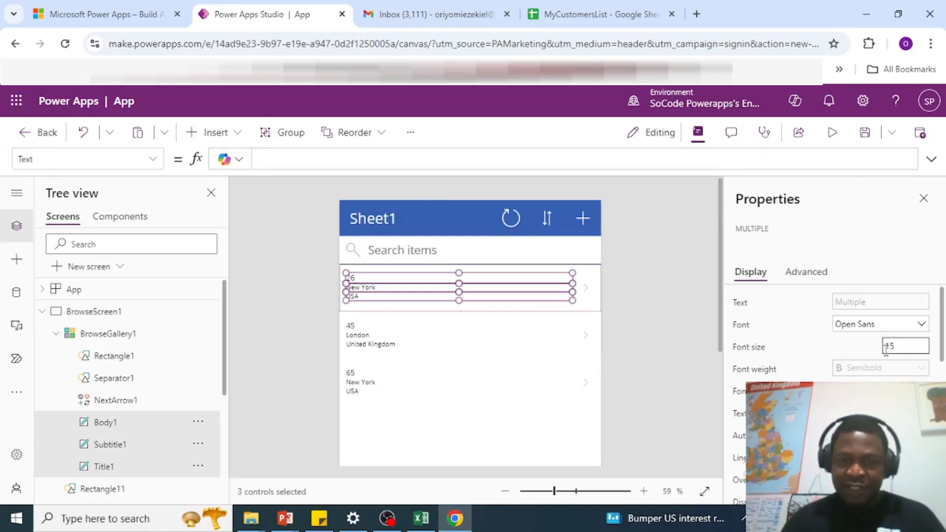
left_click(661, 302)
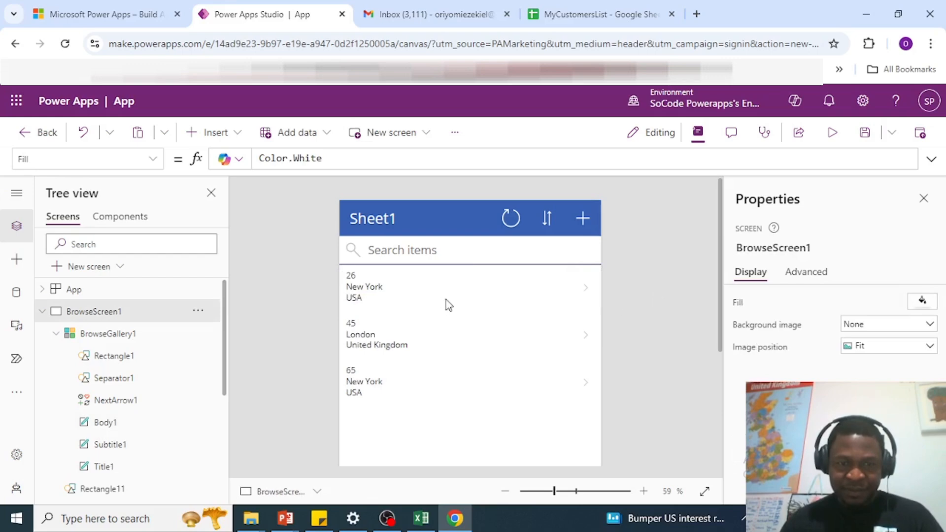
Step: Preview the app with the larger gallery text, then save the app
left_click(832, 132)
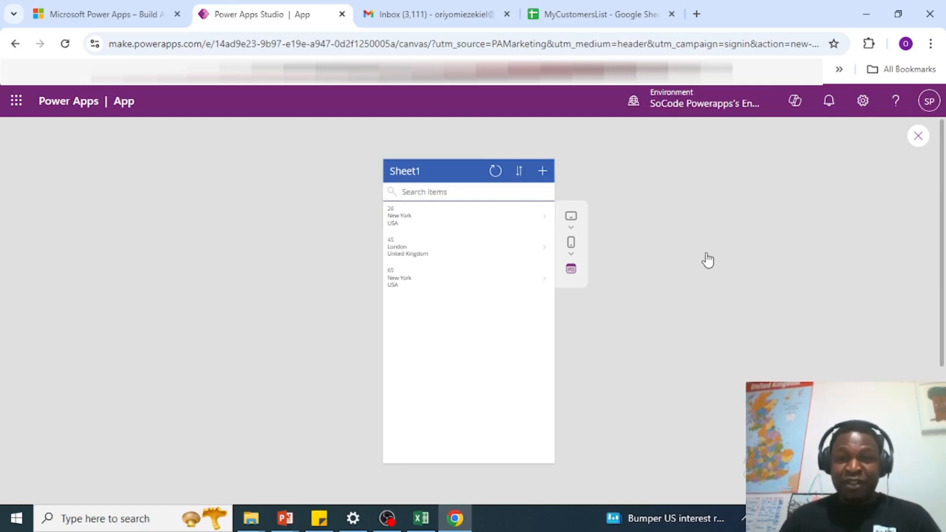
left_click(918, 137)
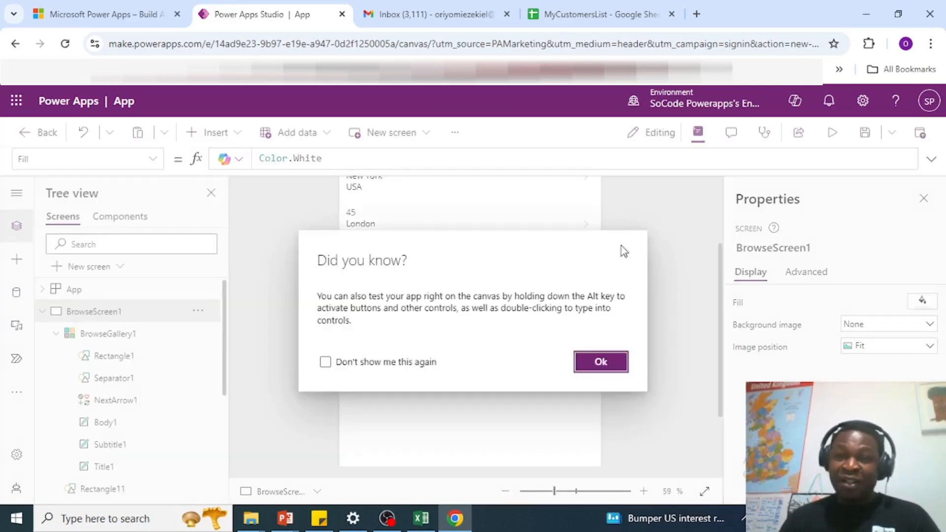
left_click(600, 361)
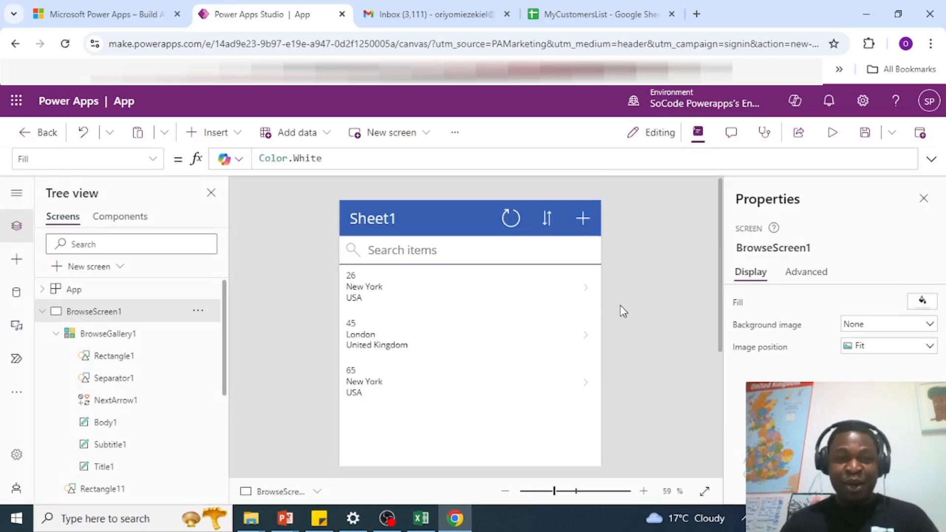
scroll(623, 311, "down", 5)
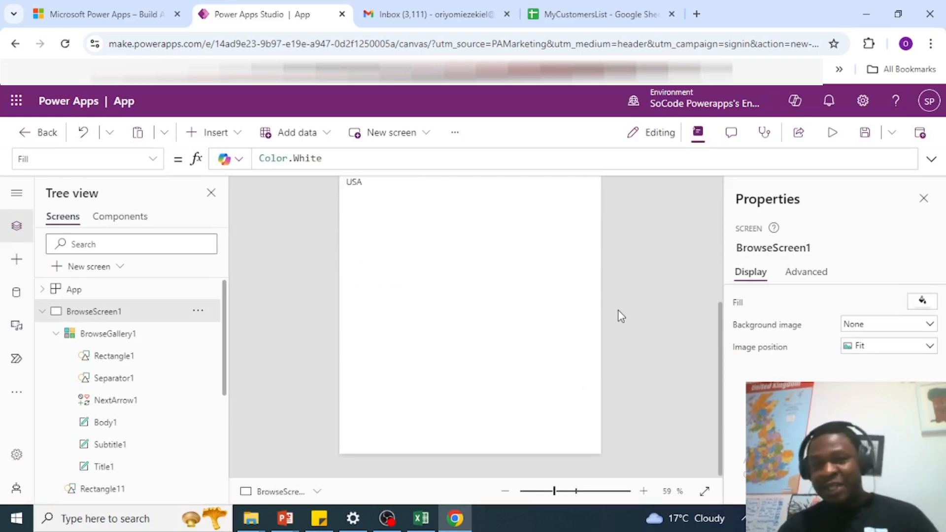
left_click(864, 132)
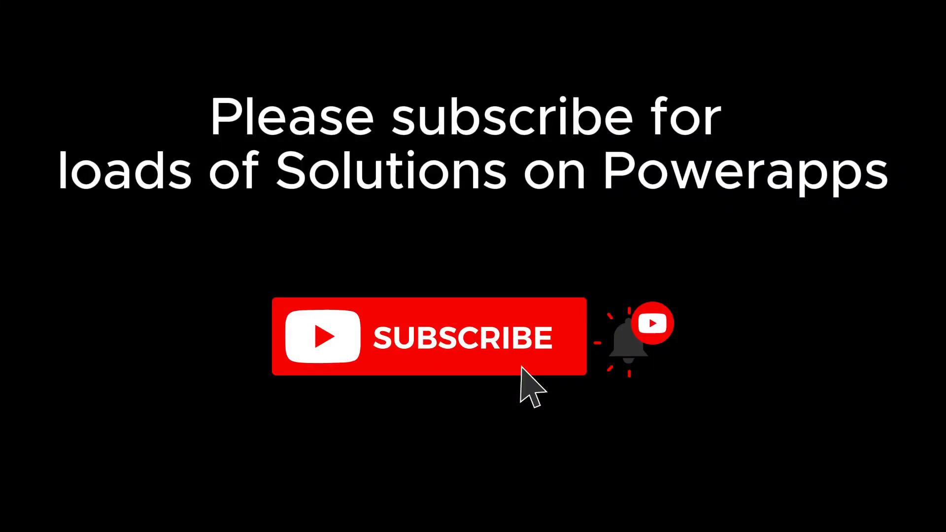